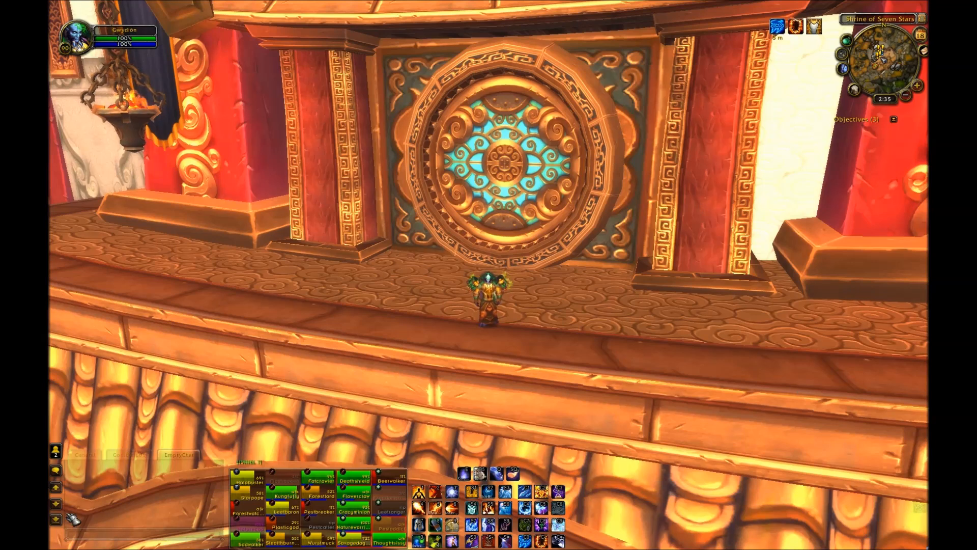
# Step: Open the WeakAuras options window with the /weakauras chat command
pyautogui.write('/weakauras')
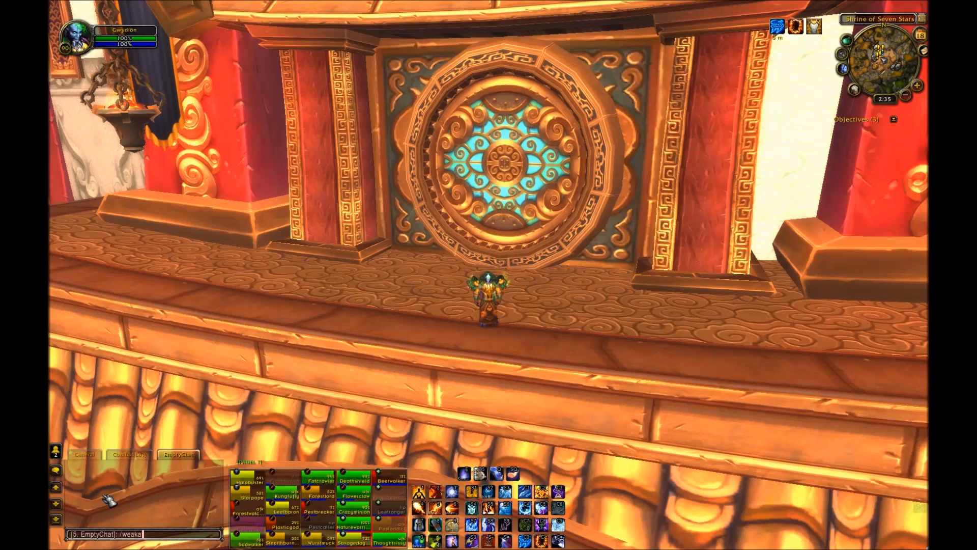
pyautogui.press('Return')
pyautogui.moveTo(727, 82); pyautogui.dragTo(486, 83)
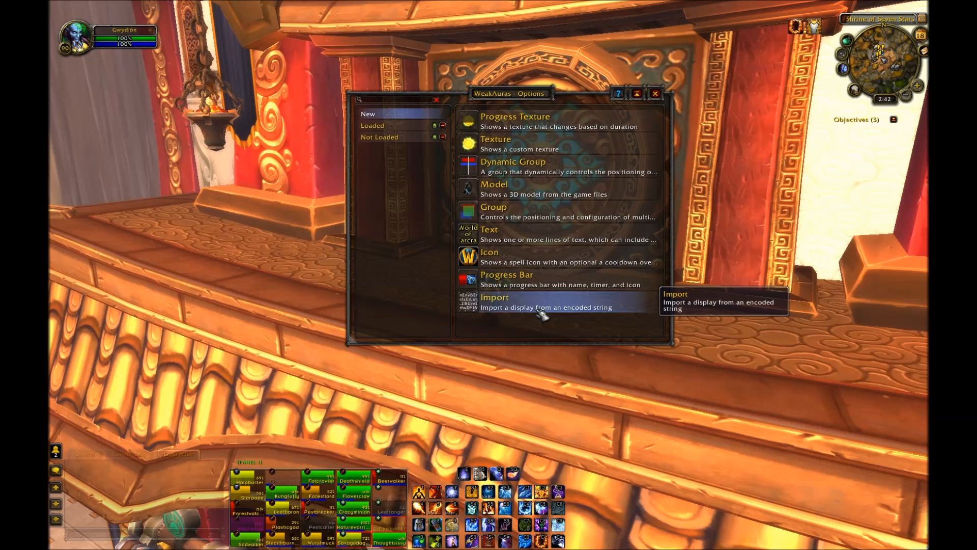
# Step: Create a new Progress Bar display and rename it Invokers
pyautogui.click(542, 283)
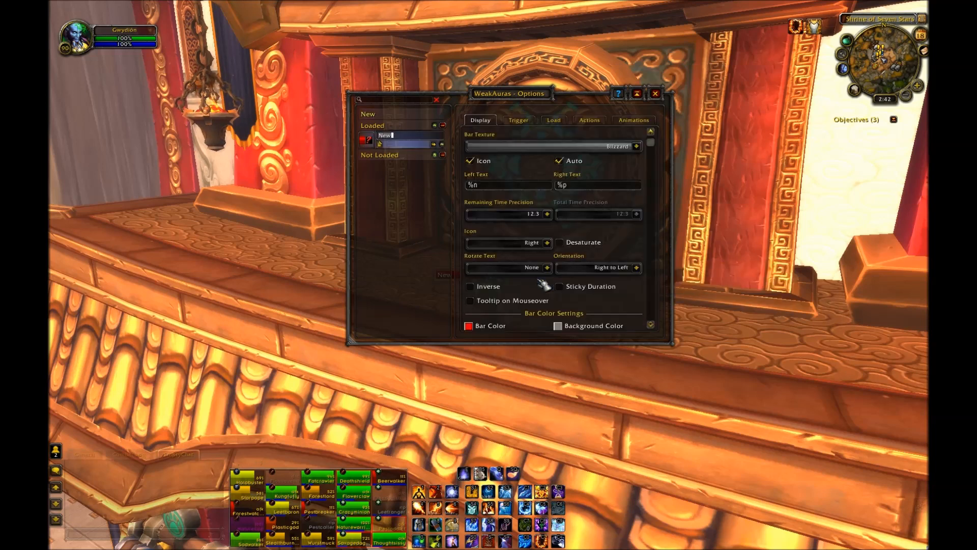
pyautogui.doubleClick(410, 140)
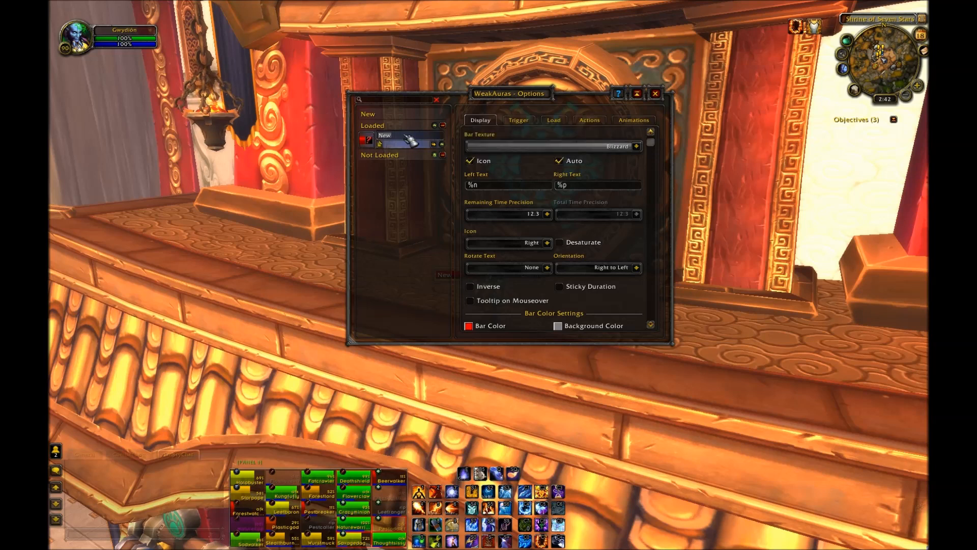
pyautogui.press('BackSpace')
pyautogui.write('Invokers')
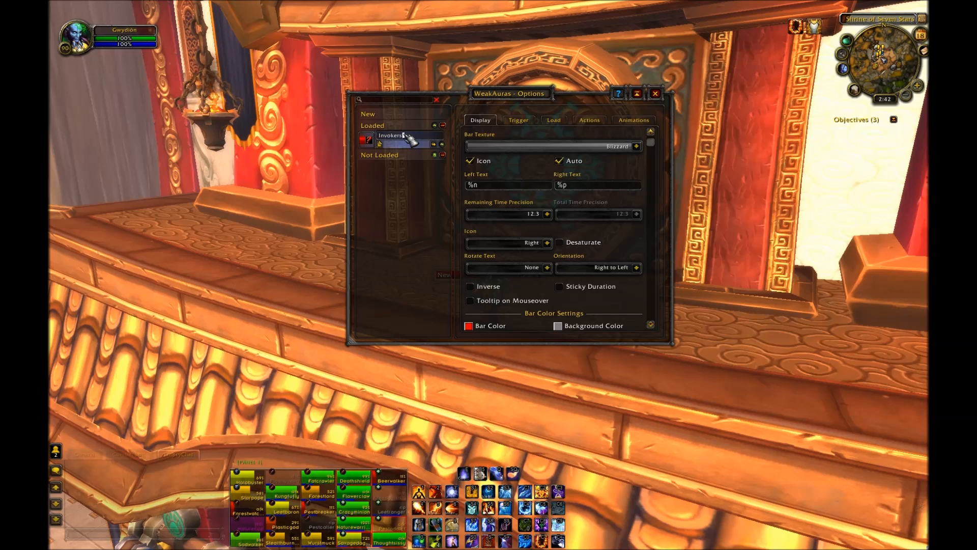
pyautogui.press('Return')
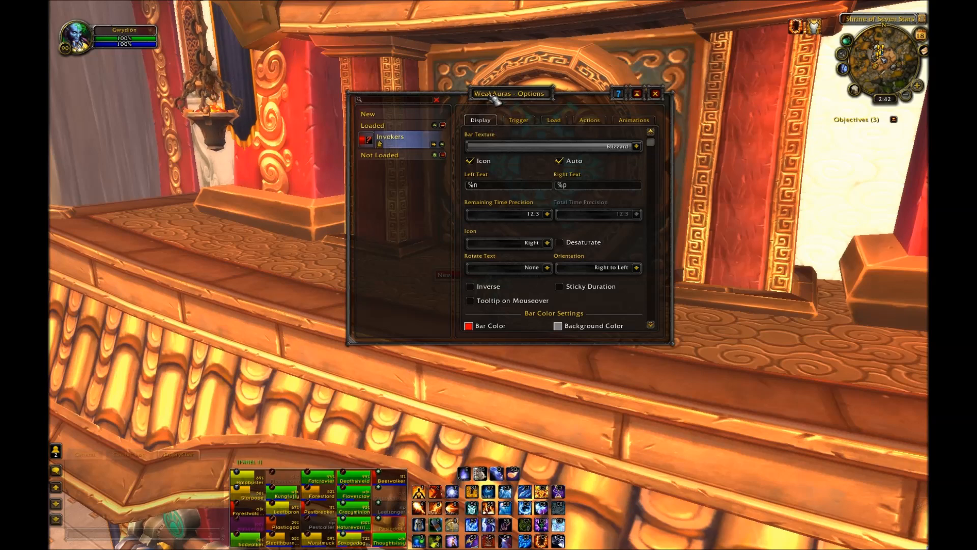
# Step: Reposition the Invokers progress bar just below the character
pyautogui.moveTo(481, 93); pyautogui.dragTo(746, 136)
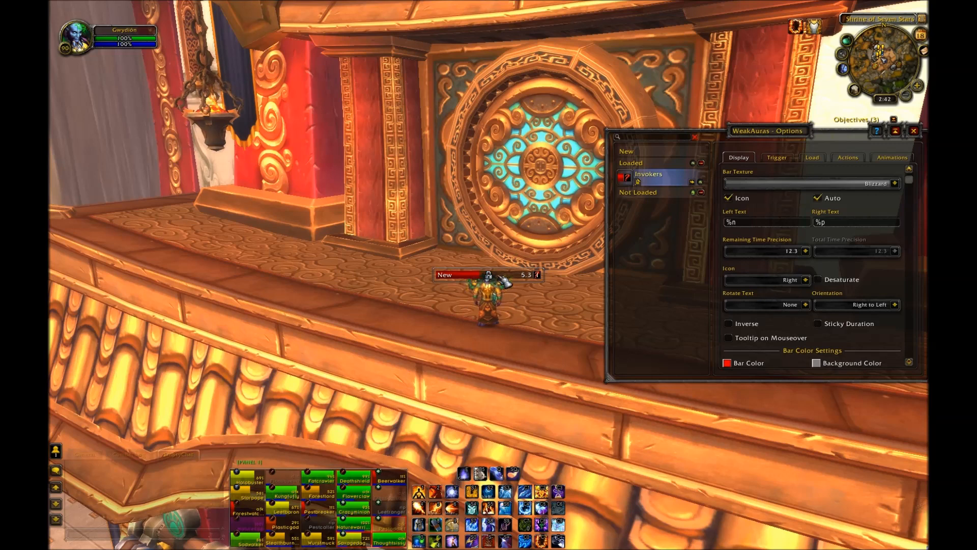
pyautogui.moveTo(498, 276); pyautogui.dragTo(502, 353)
pyautogui.scroll(-3, 786, 305)
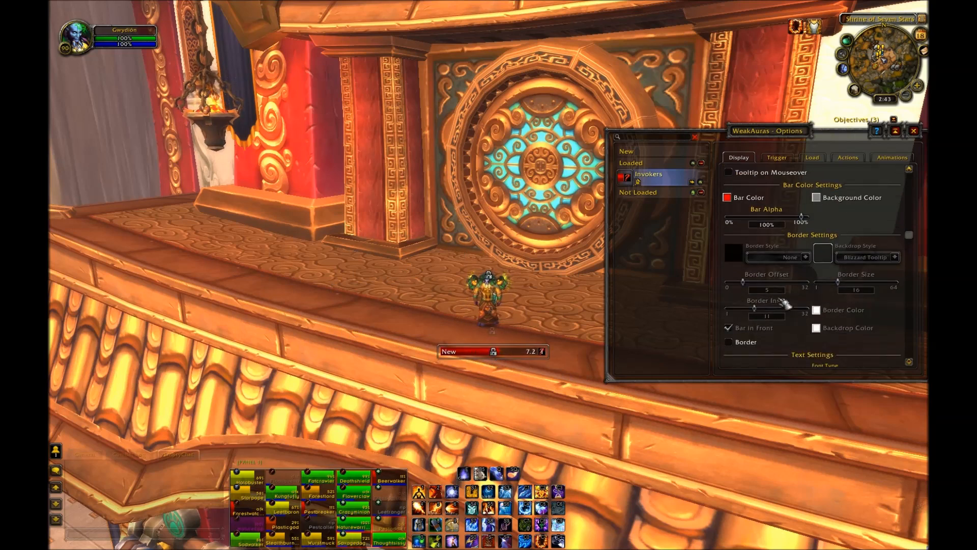
pyautogui.scroll(-2, 786, 306)
pyautogui.scroll(5, 825, 302)
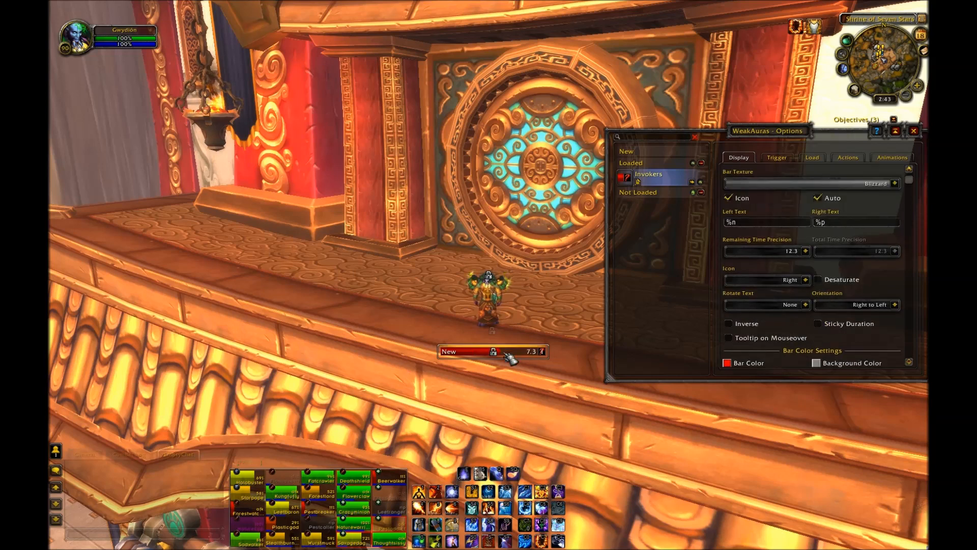
pyautogui.moveTo(440, 355); pyautogui.dragTo(464, 371)
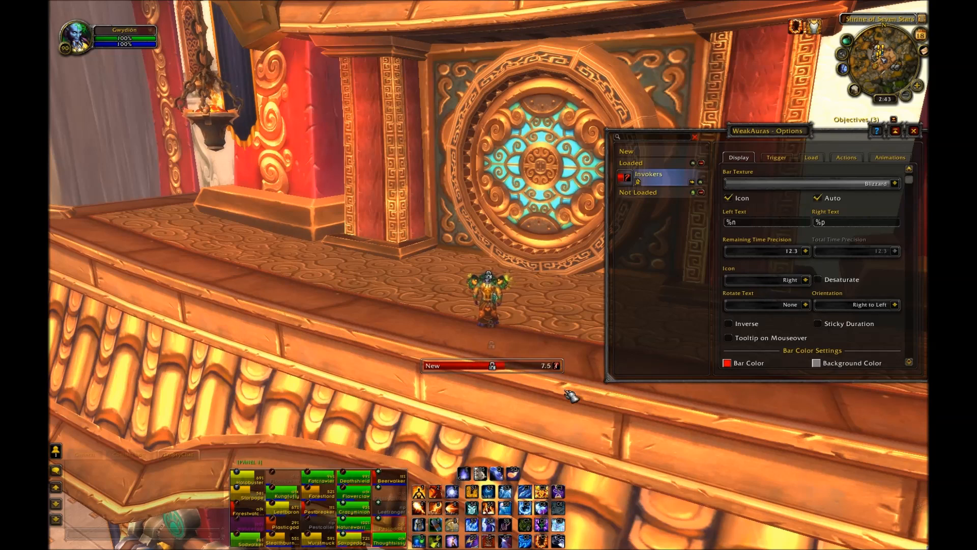
# Step: On the trigger settings, set the trigger type to Custom and then to Status
pyautogui.click(776, 157)
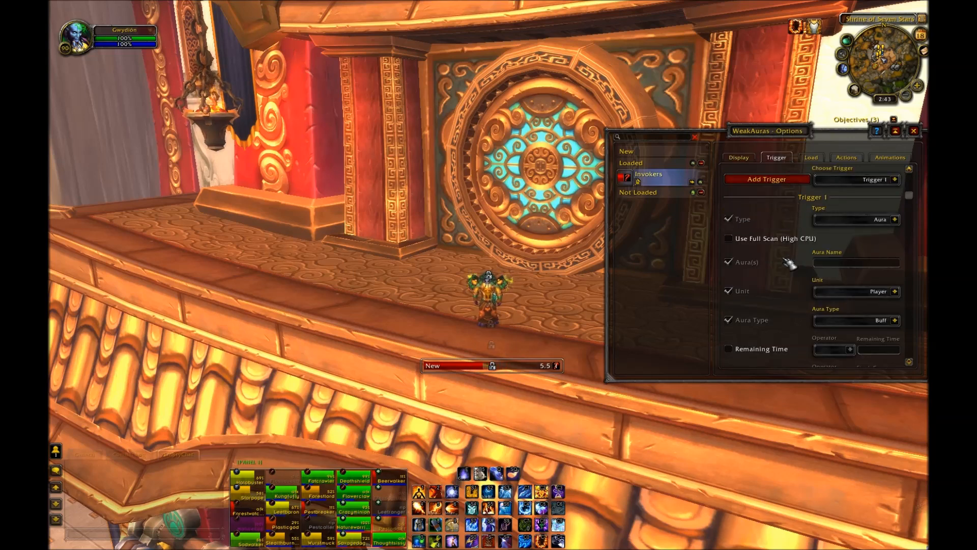
pyautogui.scroll(-2, 789, 263)
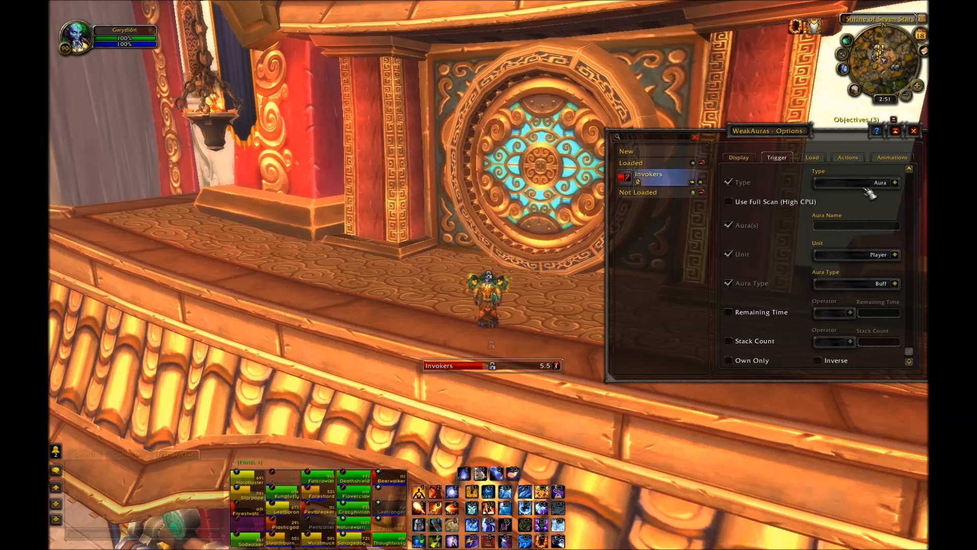
pyautogui.click(895, 183)
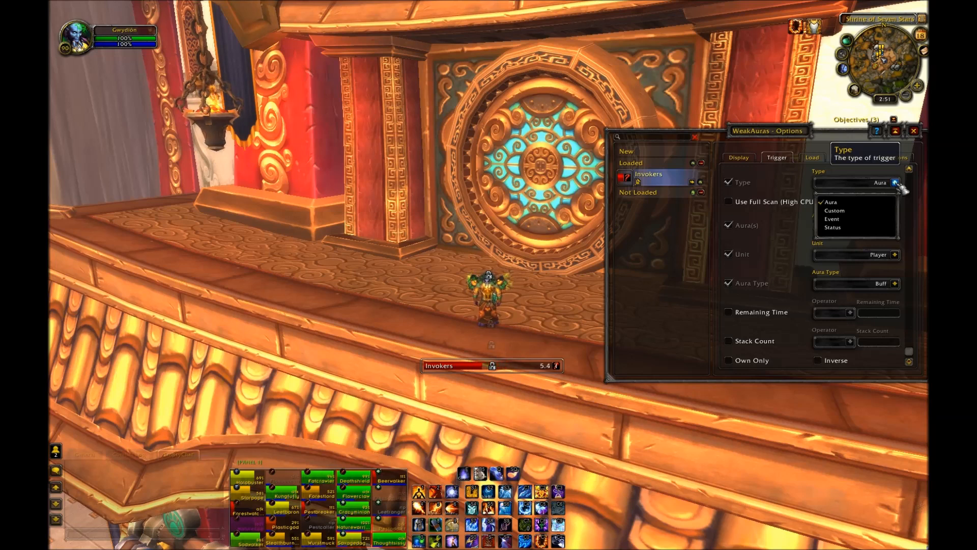
pyautogui.click(834, 210)
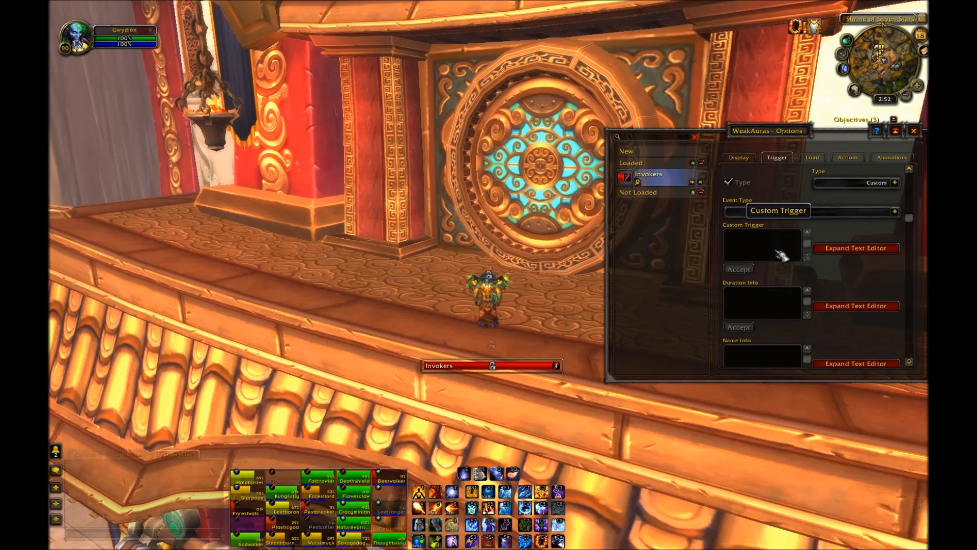
pyautogui.click(895, 182)
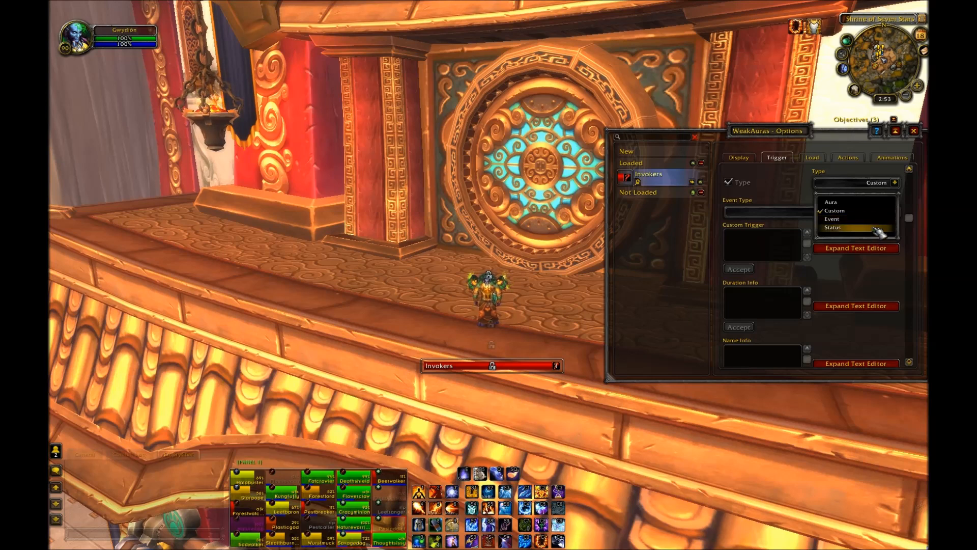
pyautogui.click(879, 232)
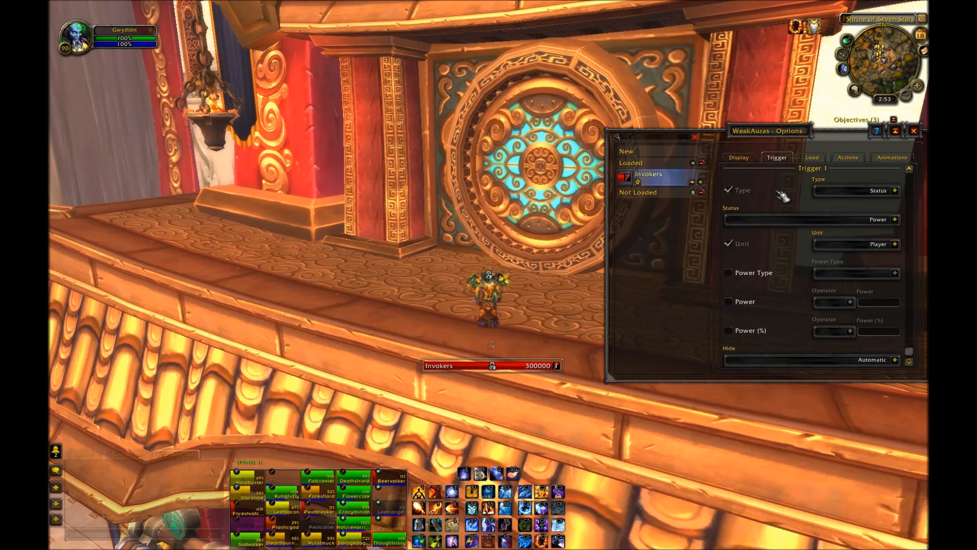
# Step: Try a Power status trigger with the Mana power type and a Power (%) check, then clear both checks
pyautogui.click(896, 219)
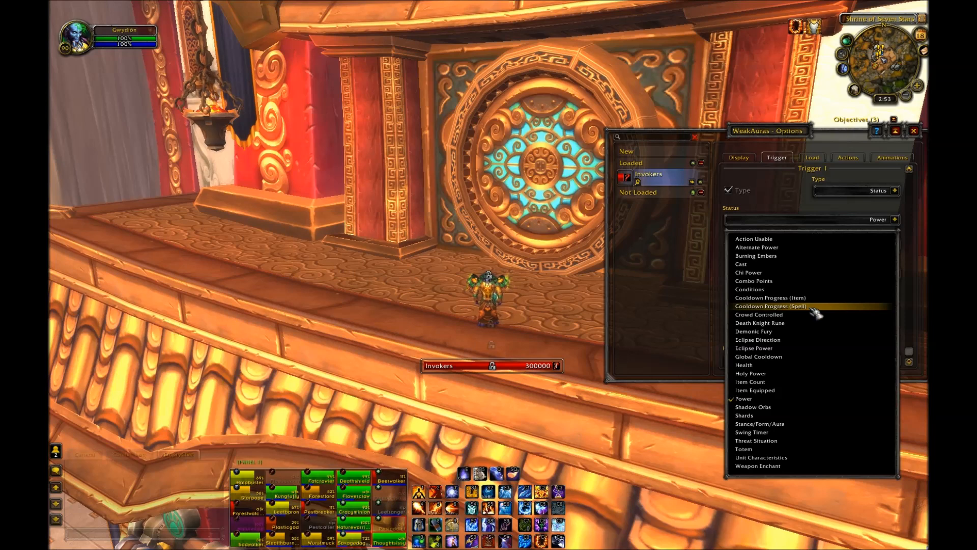
pyautogui.click(792, 402)
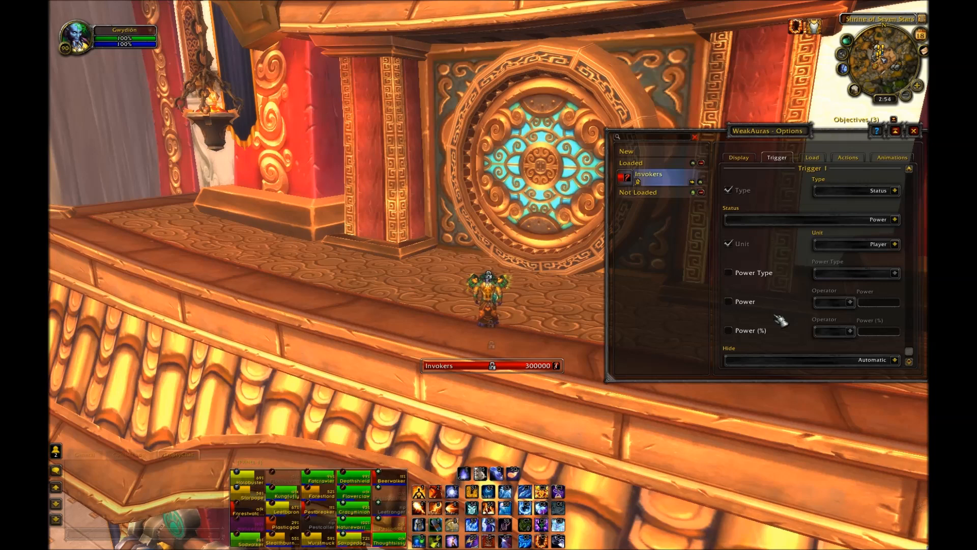
pyautogui.click(746, 277)
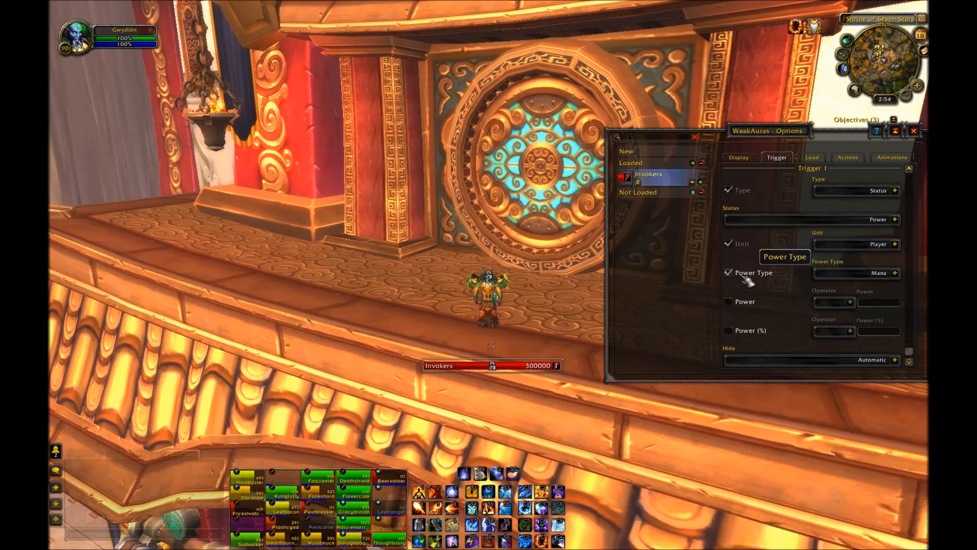
pyautogui.click(895, 273)
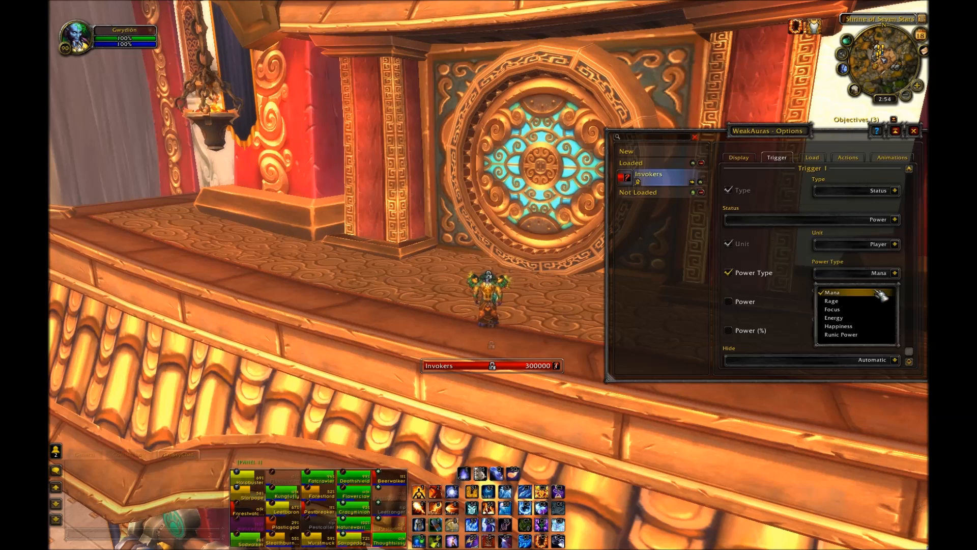
pyautogui.click(881, 293)
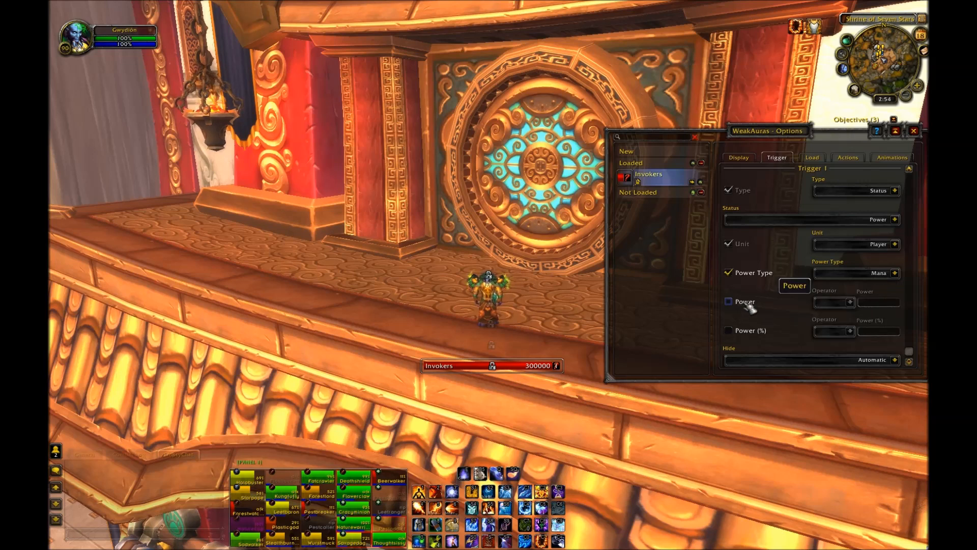
pyautogui.click(743, 332)
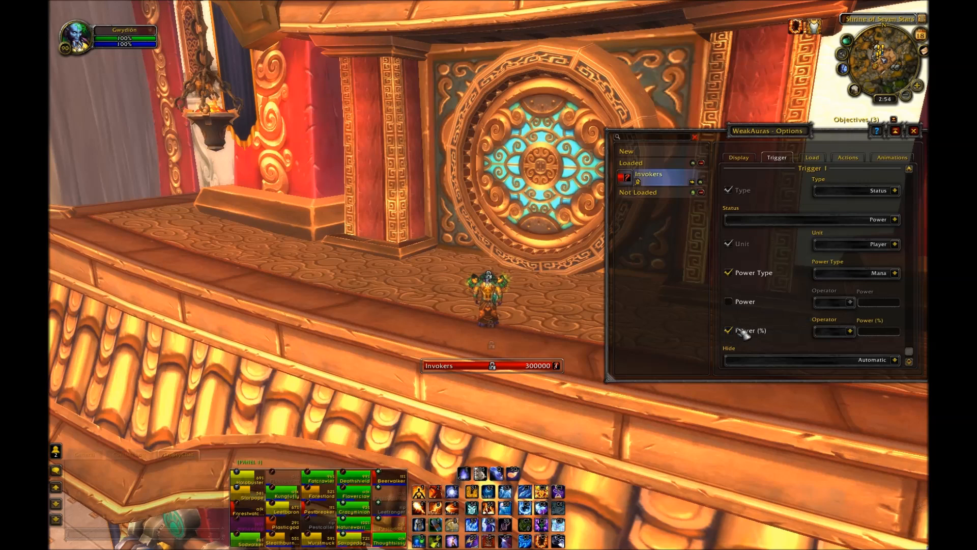
pyautogui.click(849, 331)
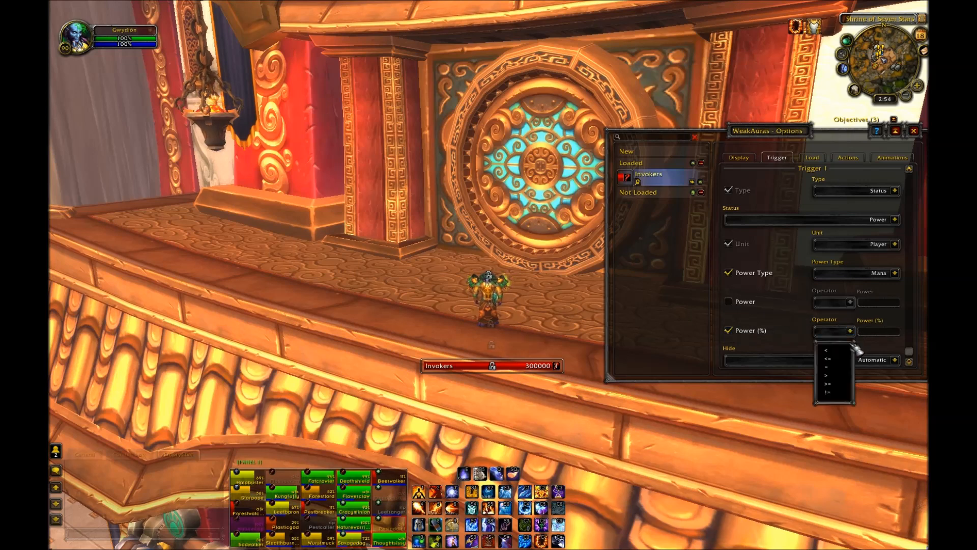
pyautogui.click(851, 332)
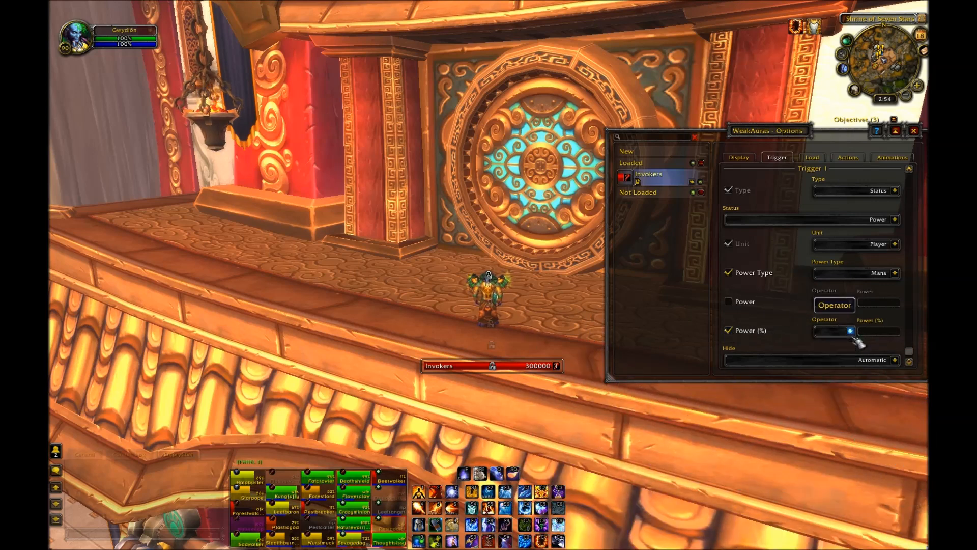
pyautogui.click(749, 333)
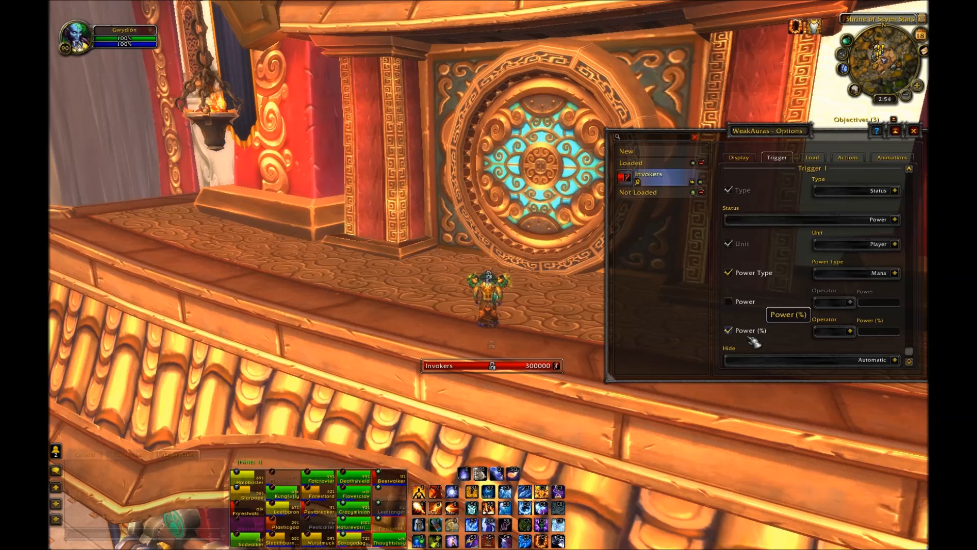
pyautogui.click(753, 275)
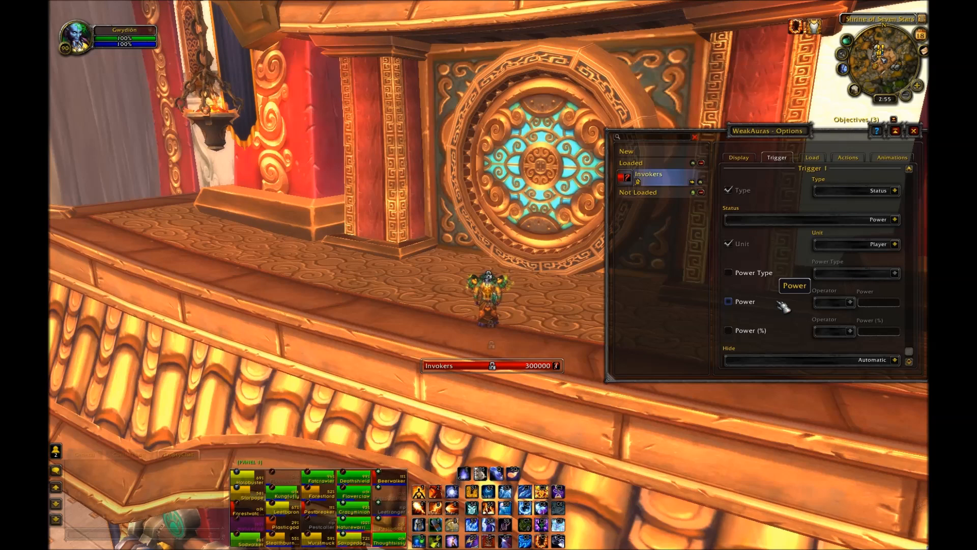
# Step: Switch the trigger type back to Aura
pyautogui.click(894, 191)
pyautogui.click(885, 211)
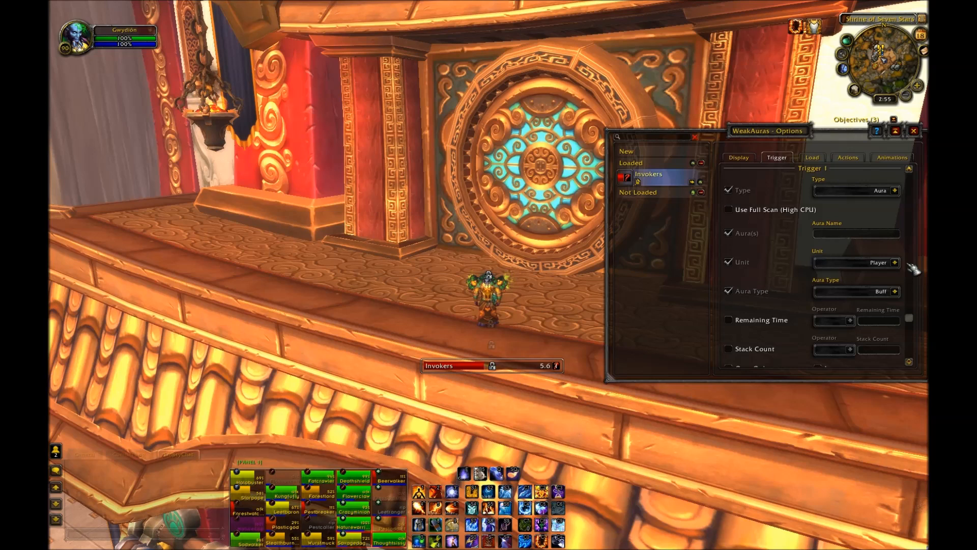
pyautogui.scroll(-1, 799, 260)
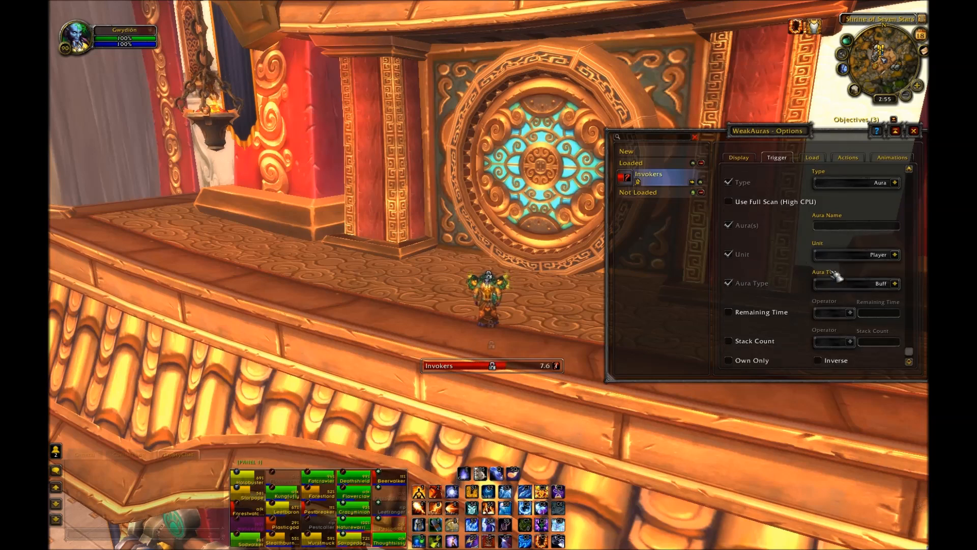
# Step: Switch the aura type to Debuff and back to Buff
pyautogui.click(896, 284)
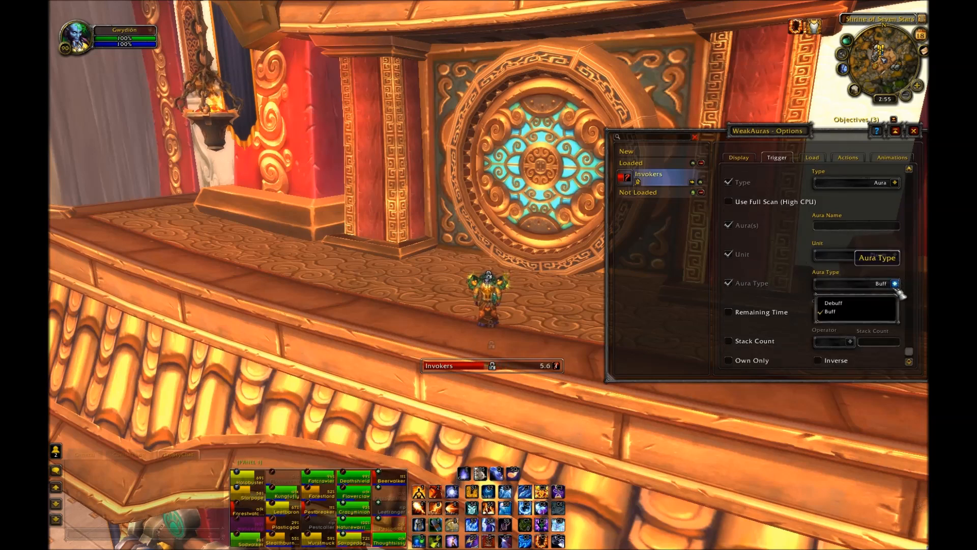
pyautogui.click(870, 312)
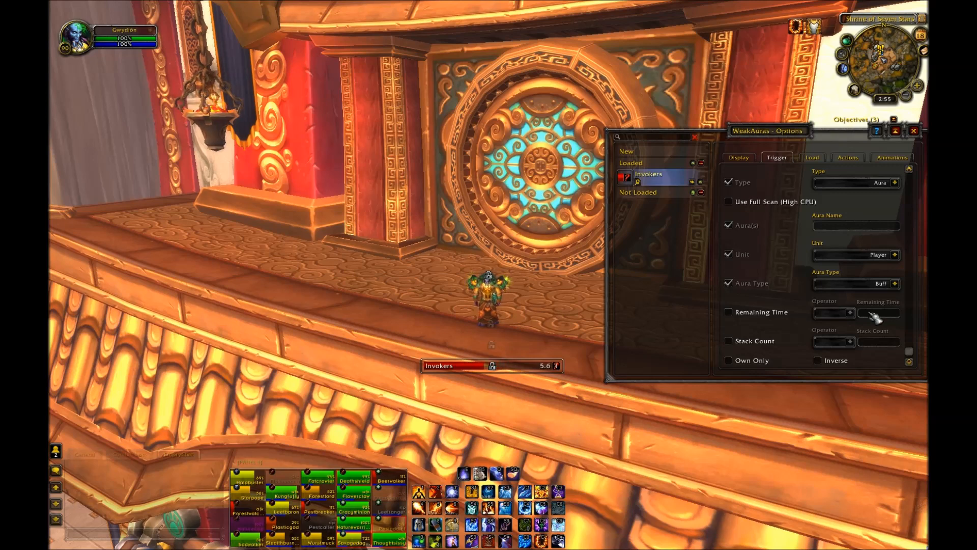
pyautogui.click(894, 283)
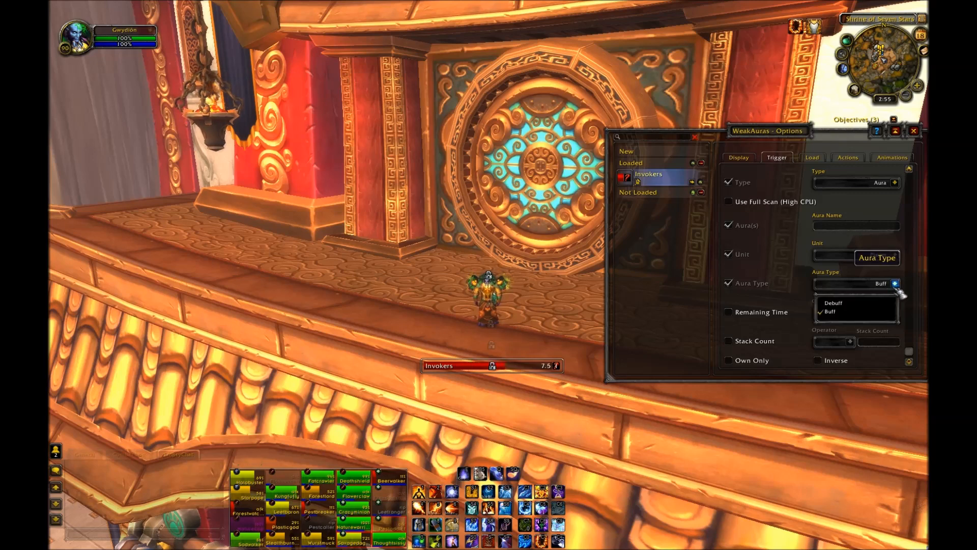
pyautogui.click(855, 312)
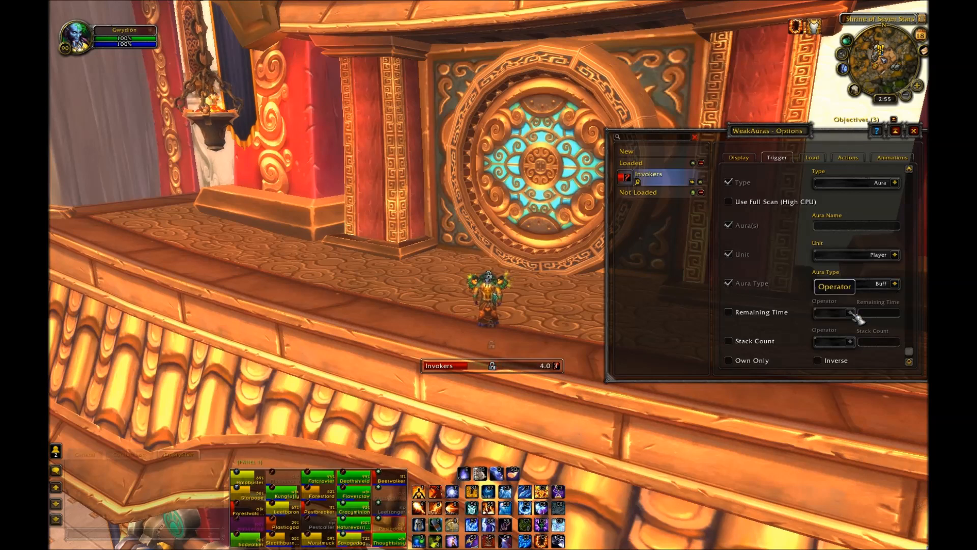
pyautogui.click(895, 284)
pyautogui.click(880, 300)
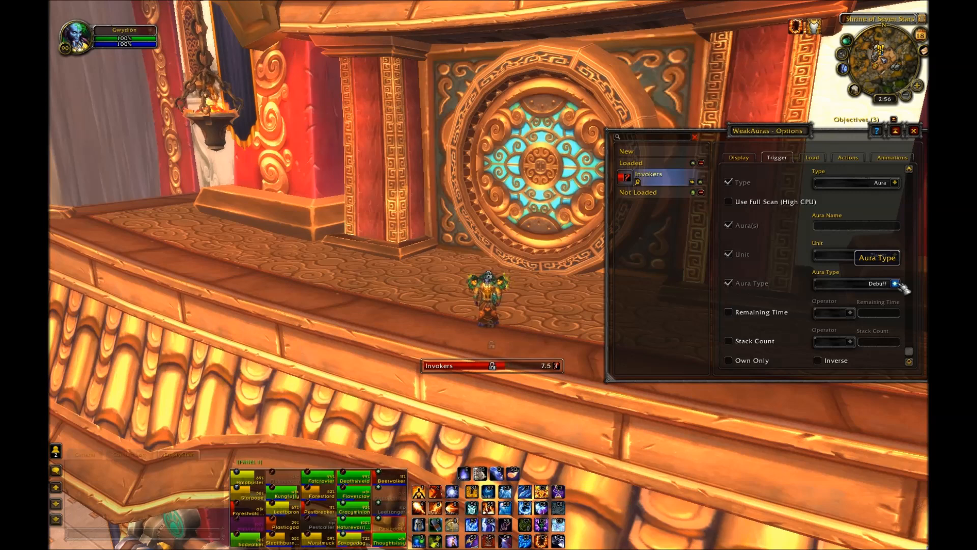
pyautogui.click(895, 284)
pyautogui.click(880, 315)
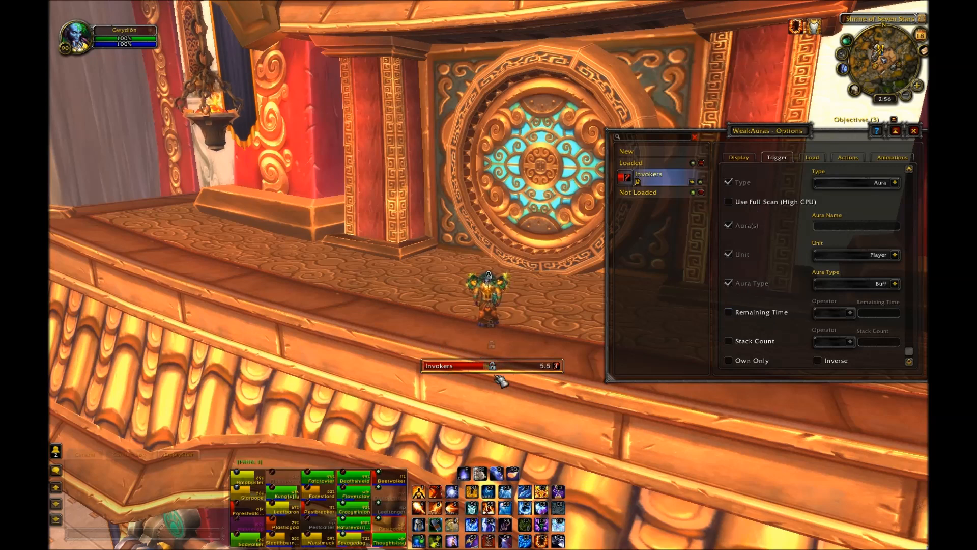
# Step: Try enabling the Remaining Time check and opening its operator list, then clear the check again
pyautogui.click(775, 313)
pyautogui.click(851, 313)
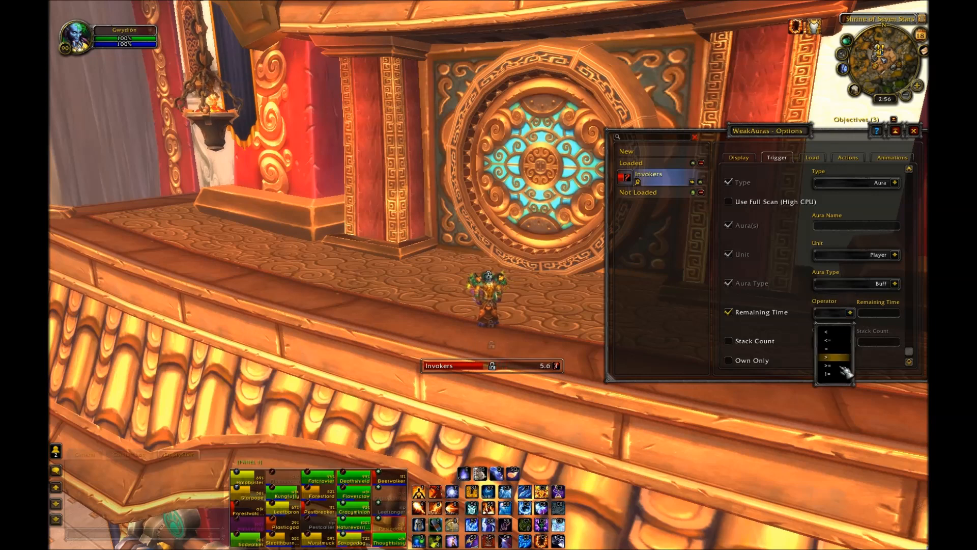
pyautogui.click(852, 314)
pyautogui.click(755, 314)
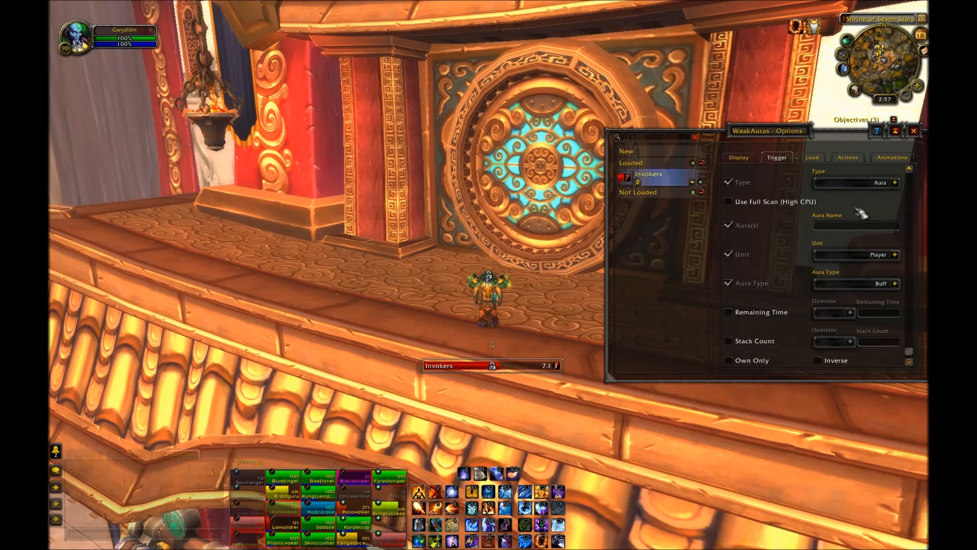
# Step: Try entering Invokers Energy as the trigger's aura name
pyautogui.scroll(3, 871, 280)
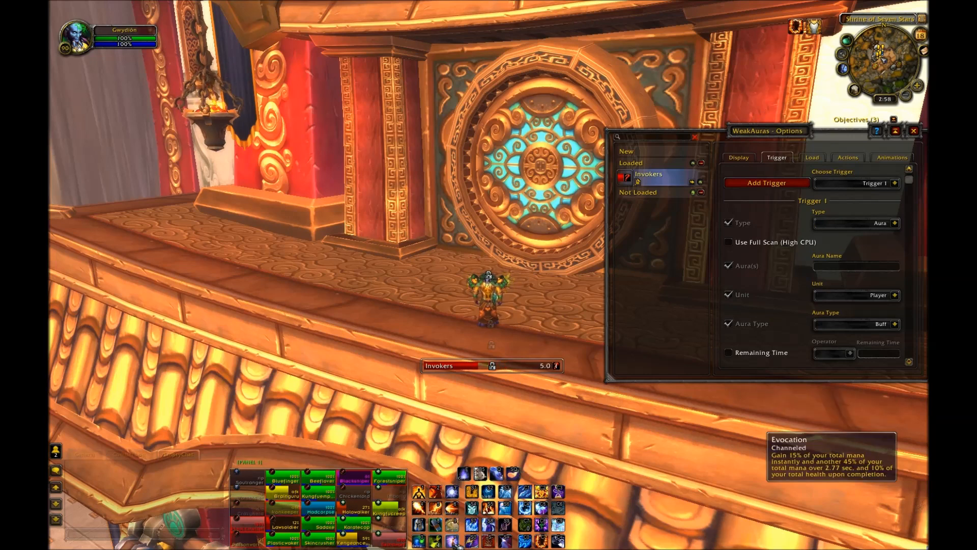
pyautogui.click(855, 267)
pyautogui.write('Invokers')
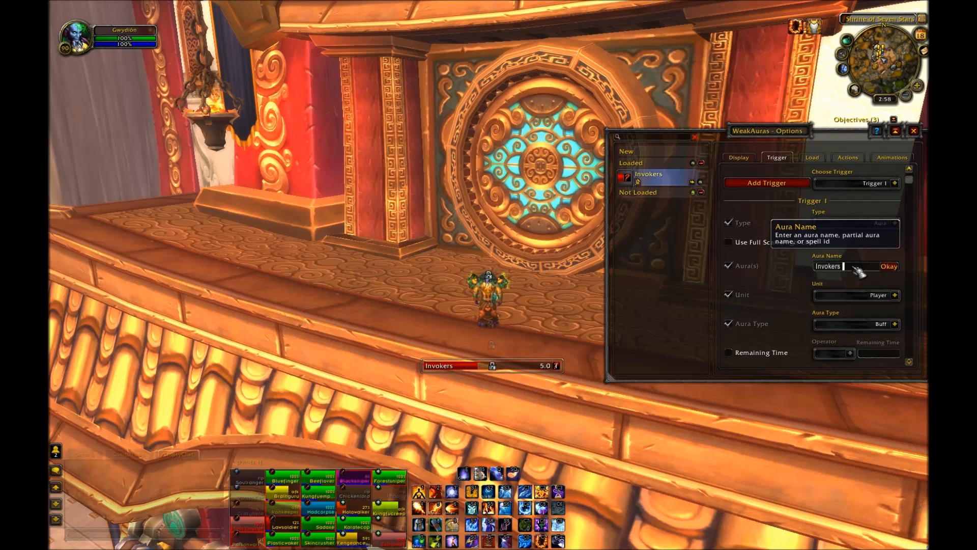
pyautogui.write(' Energy')
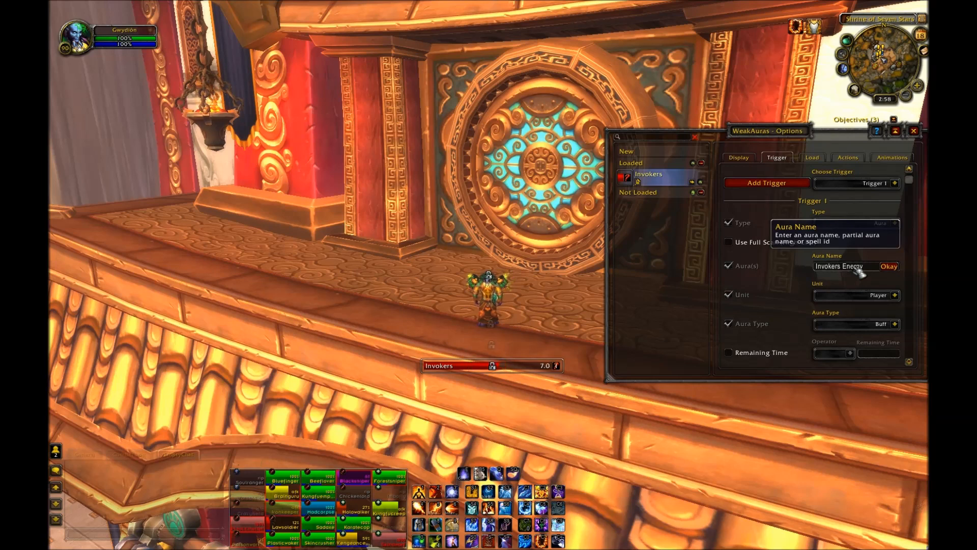
pyautogui.click(896, 268)
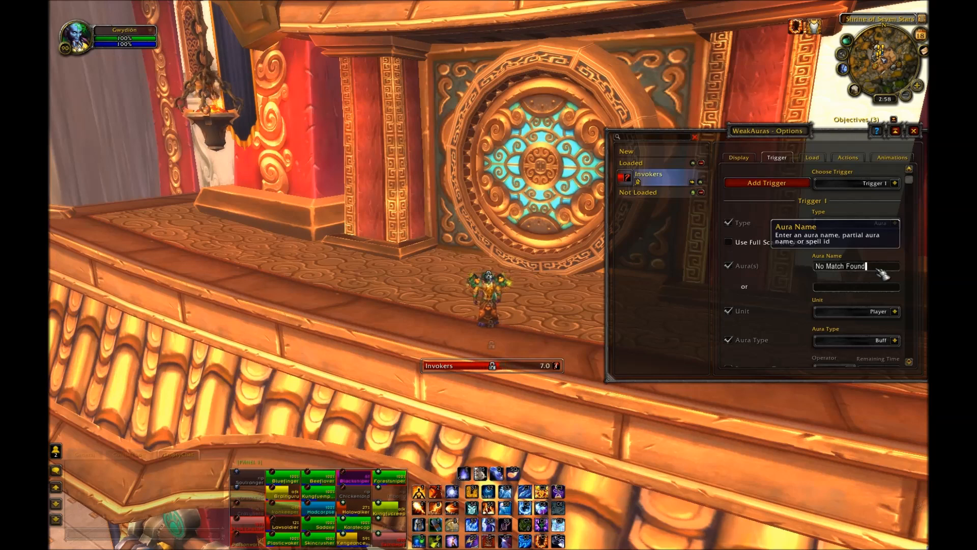
# Step: Set the trigger's aura name to Invoker's Energy
pyautogui.click(878, 270)
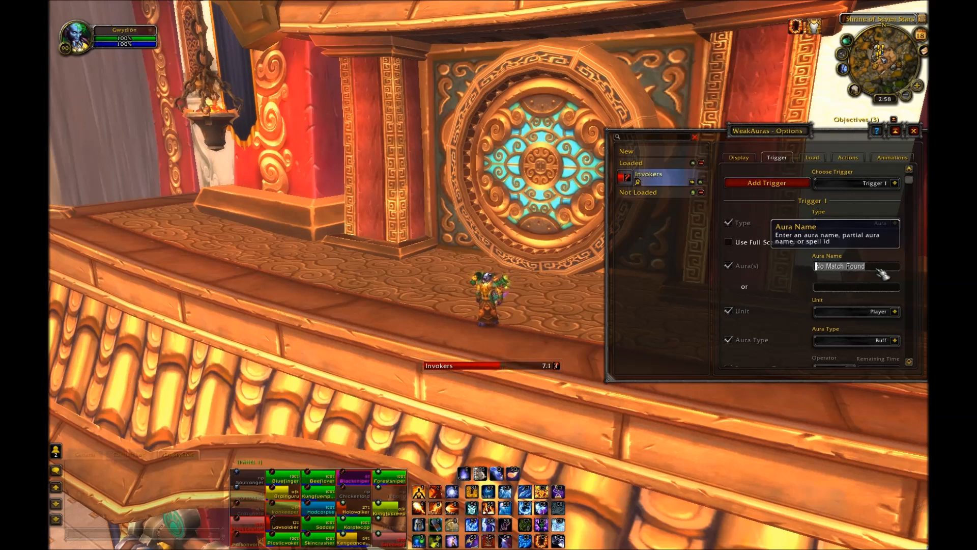
pyautogui.write('Invoke')
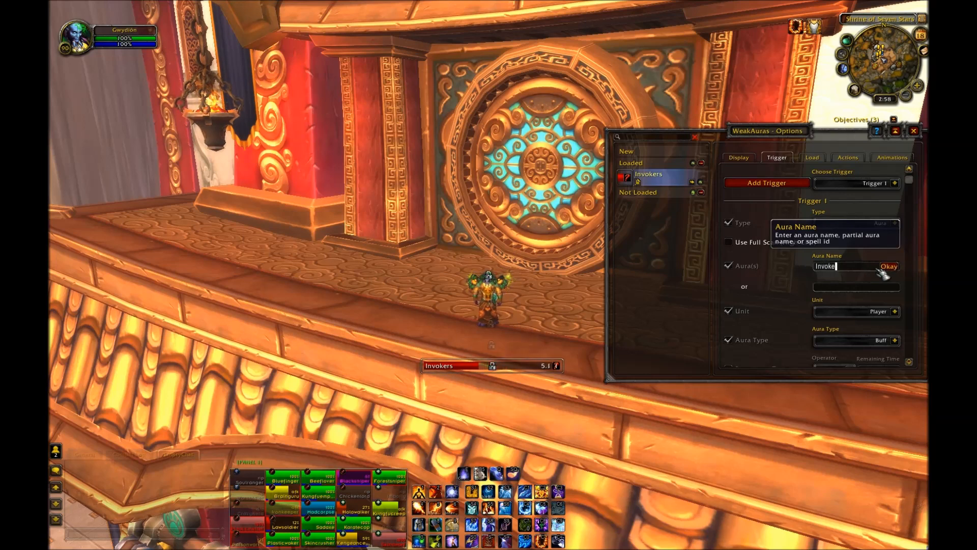
pyautogui.write("r's Energy")
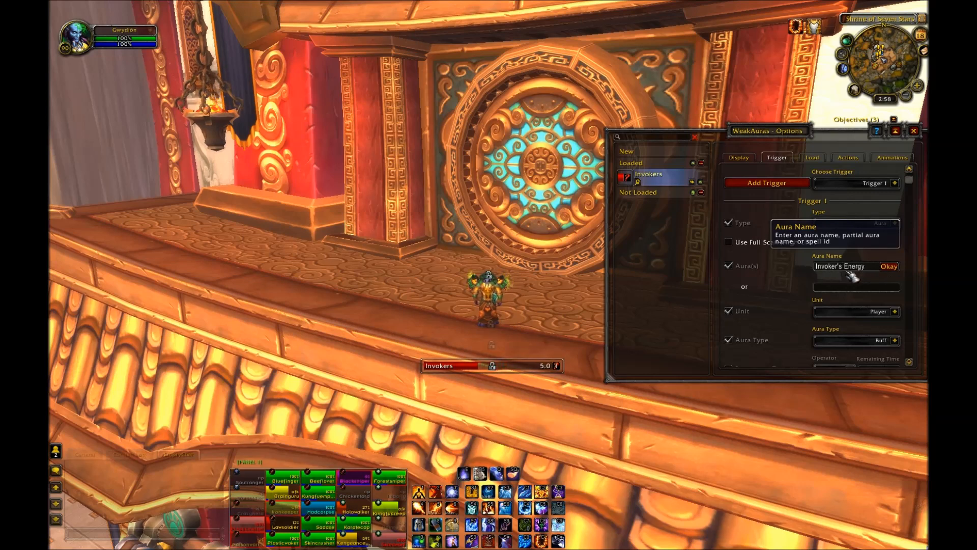
pyautogui.click(891, 266)
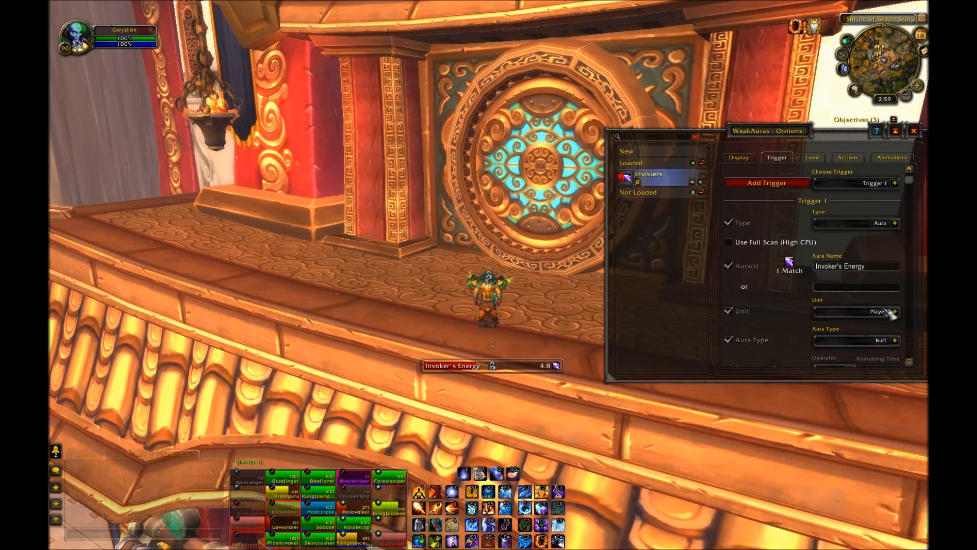
# Step: On the Display settings, set the bar's left text to Hello
pyautogui.scroll(-2, 891, 312)
pyautogui.scroll(1, 886, 338)
pyautogui.scroll(1, 888, 340)
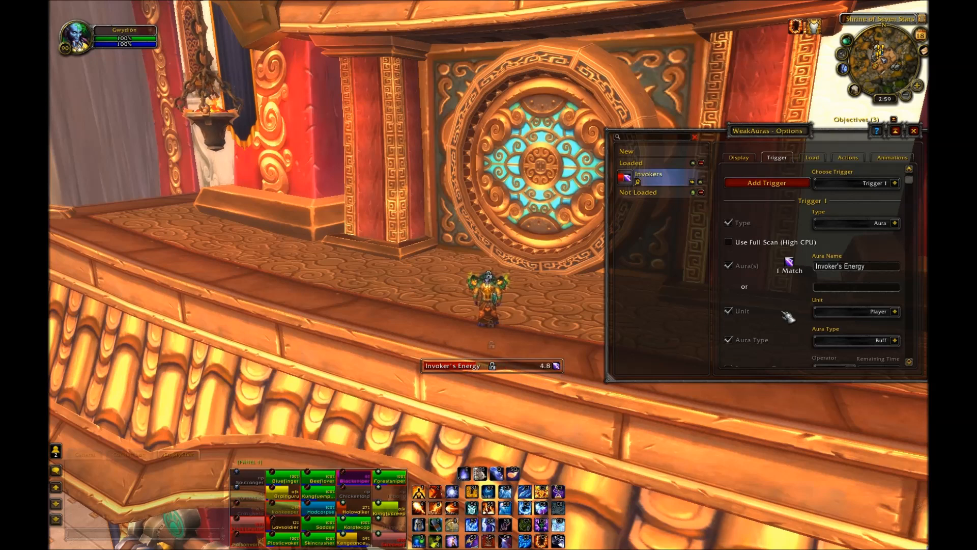
pyautogui.click(738, 158)
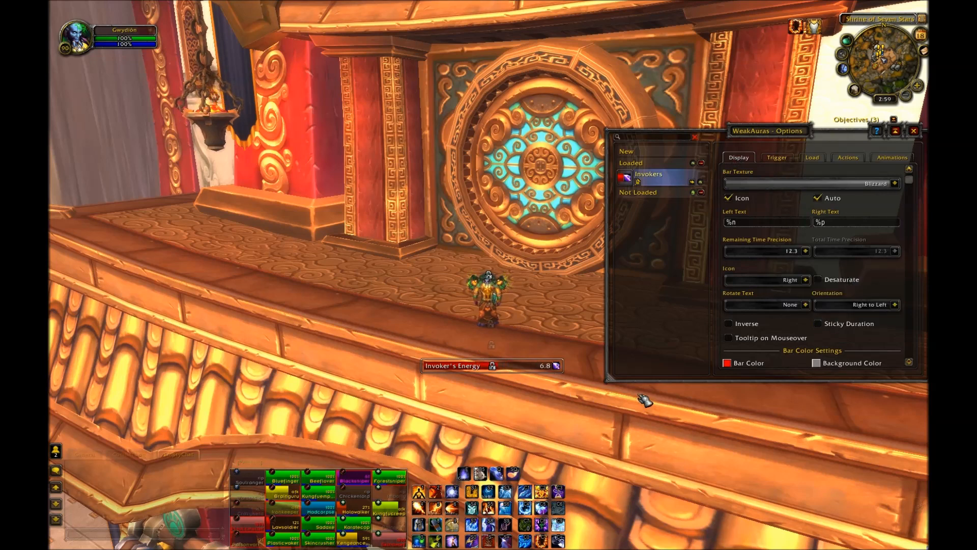
pyautogui.click(772, 223)
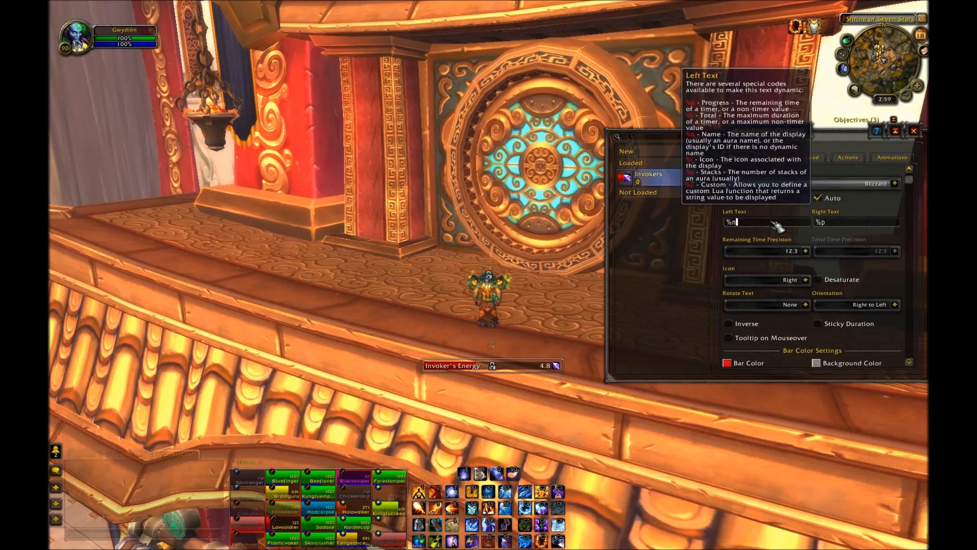
pyautogui.press('BackSpace')
pyautogui.press('BackSpace')
pyautogui.write('Hello')
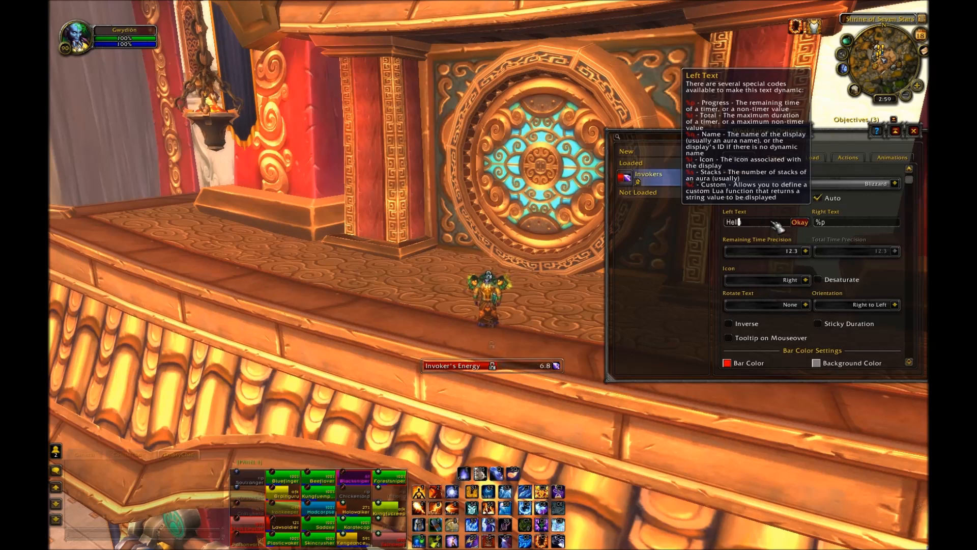
pyautogui.click(800, 223)
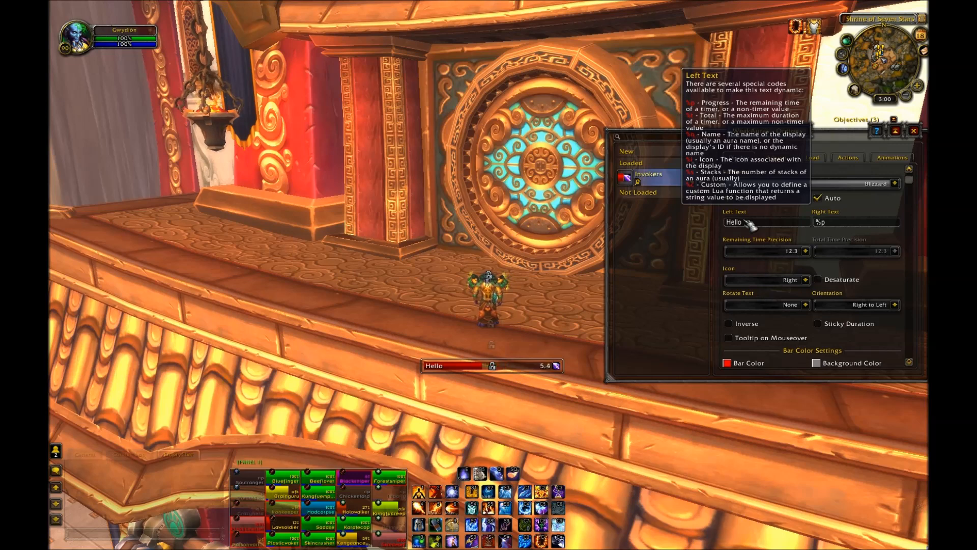
# Step: Restore the bar's left text to %n
pyautogui.click(748, 223)
pyautogui.press('BackSpace')
pyautogui.press('BackSpace')
pyautogui.press('BackSpace')
pyautogui.press('BackSpace')
pyautogui.press('BackSpace')
pyautogui.write('%')
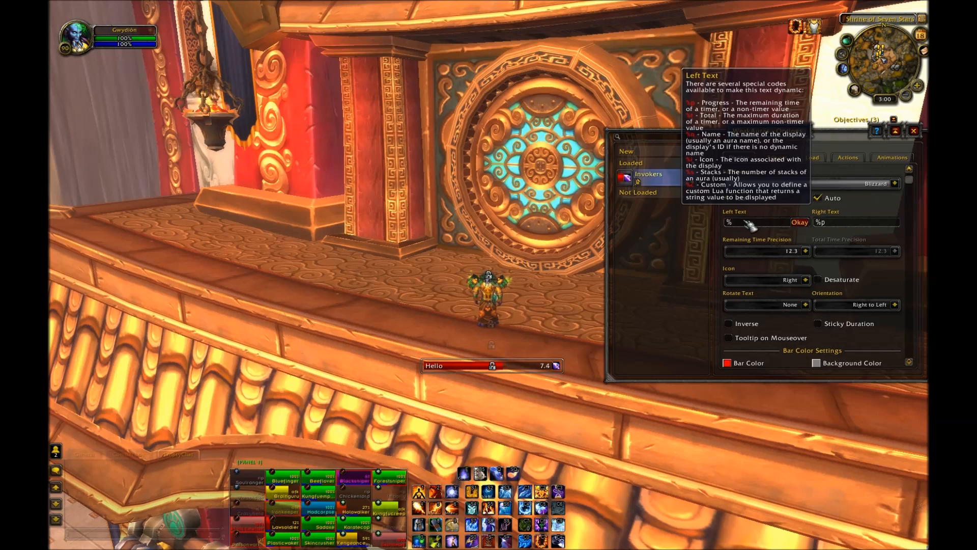
pyautogui.write('n')
pyautogui.click(799, 223)
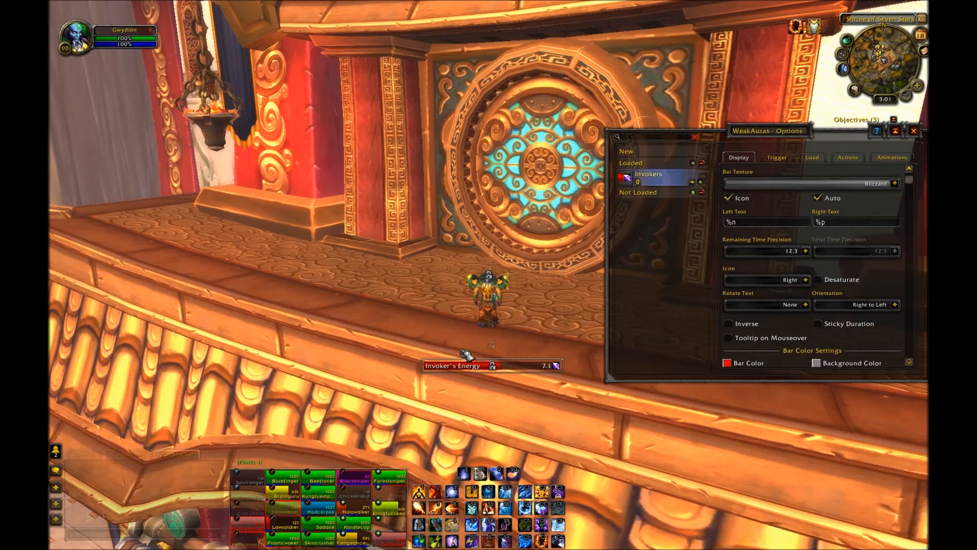
# Step: Change the bar color to purple in the color picker
pyautogui.scroll(-1, 826, 264)
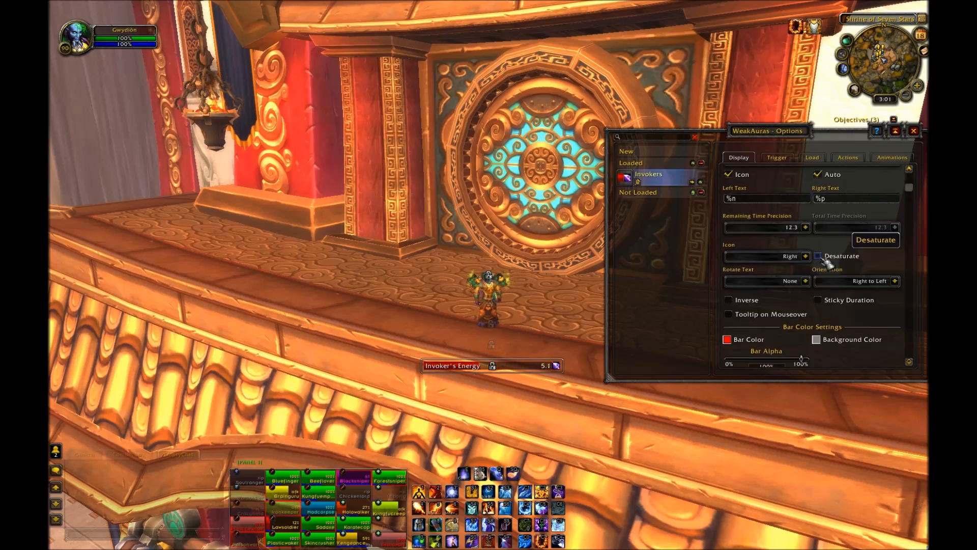
pyautogui.scroll(-5, 826, 263)
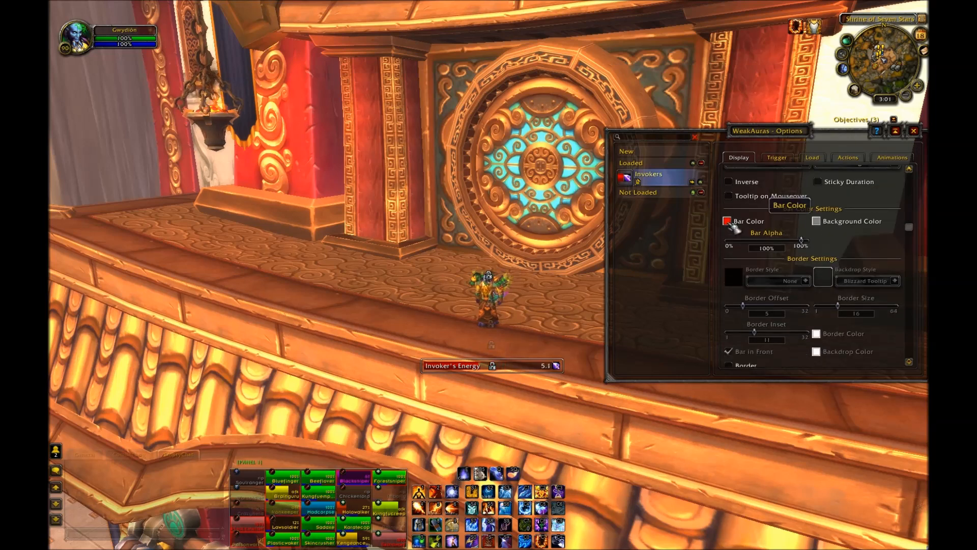
pyautogui.click(729, 222)
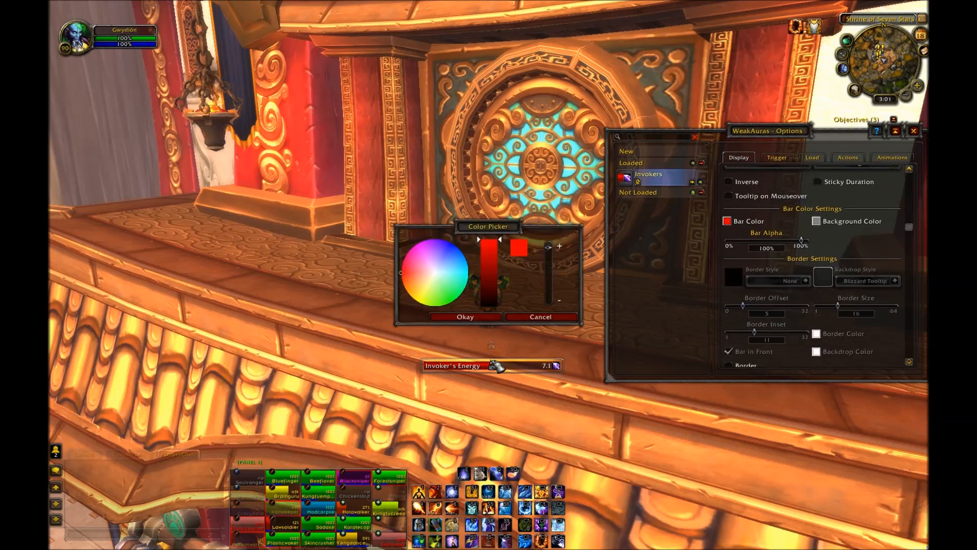
pyautogui.moveTo(410, 262); pyautogui.dragTo(447, 239)
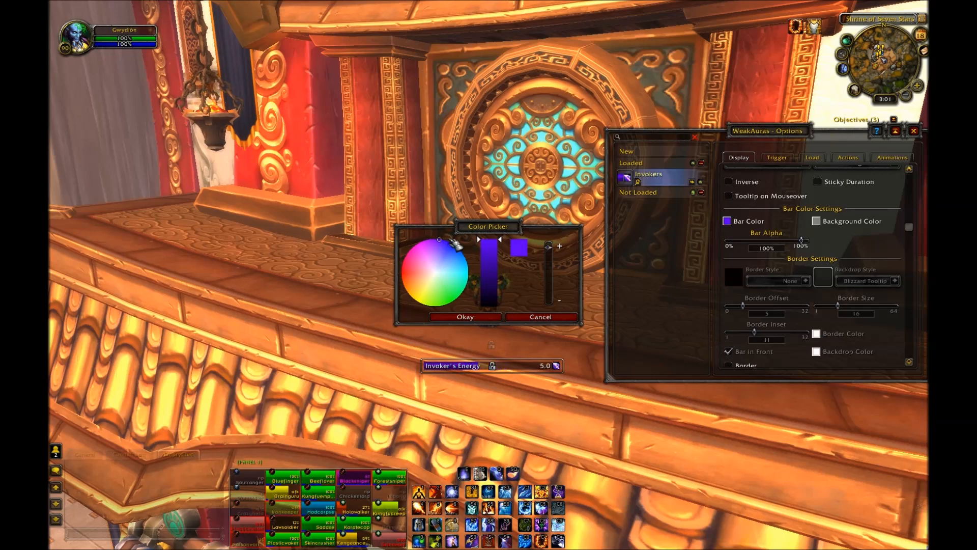
pyautogui.click(473, 317)
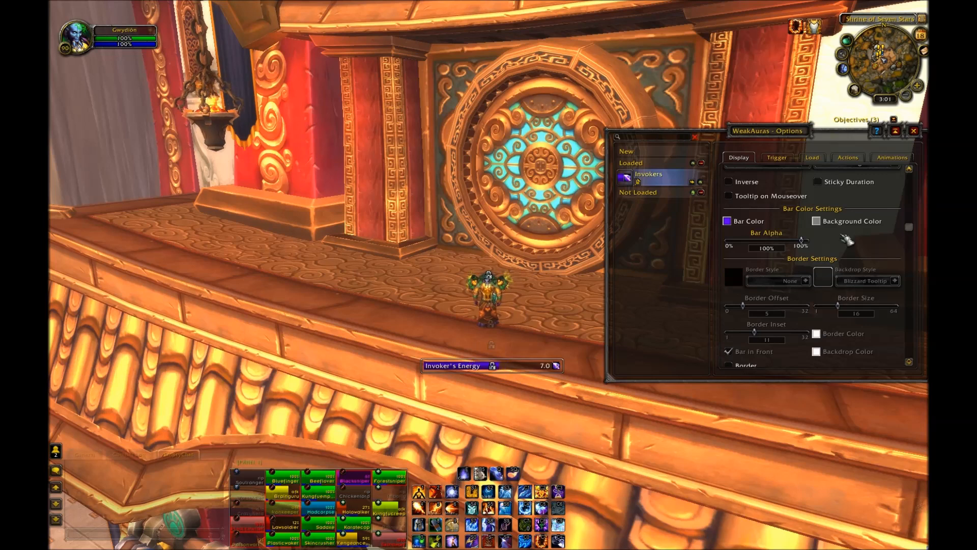
# Step: Set the bar's background color to a pale lavender with full opacity
pyautogui.click(816, 222)
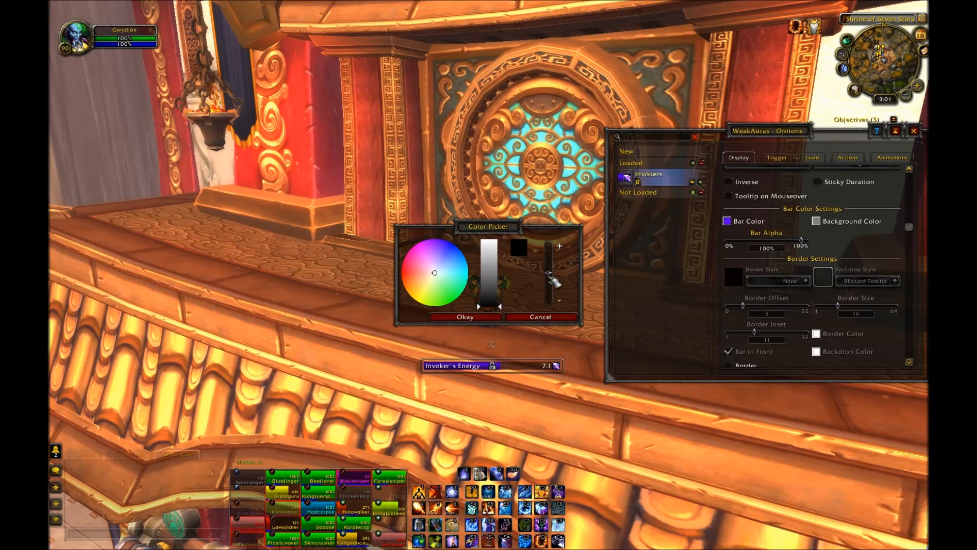
pyautogui.moveTo(490, 305); pyautogui.dragTo(505, 237)
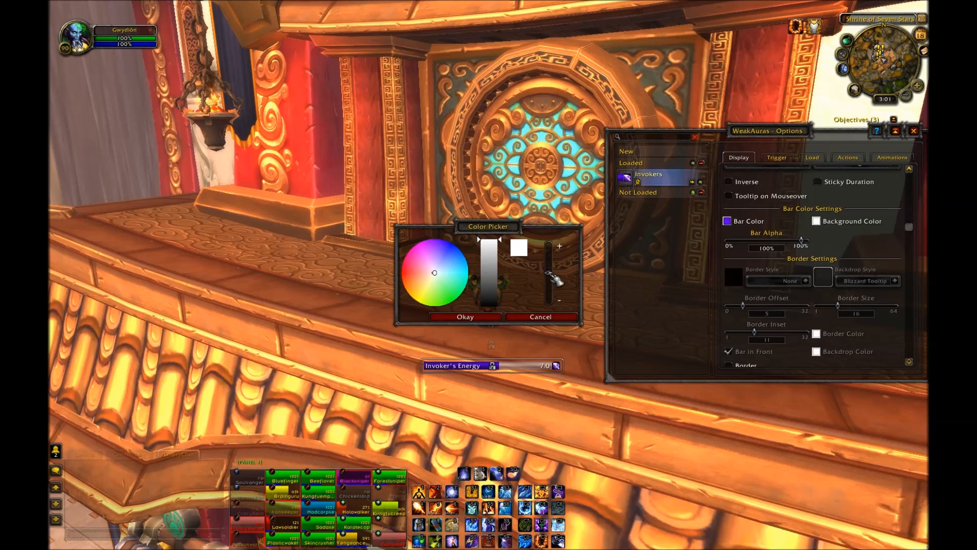
pyautogui.moveTo(551, 274); pyautogui.dragTo(550, 248)
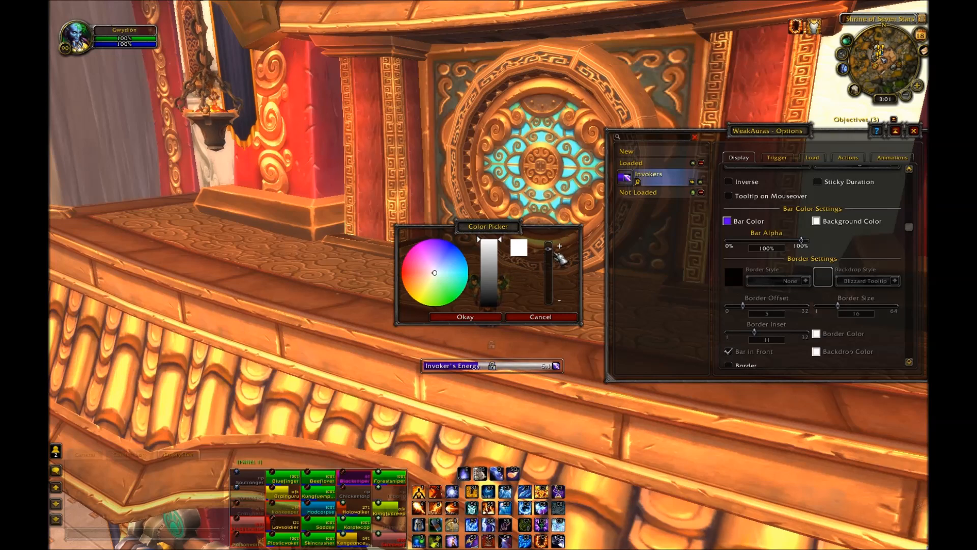
pyautogui.click(434, 266)
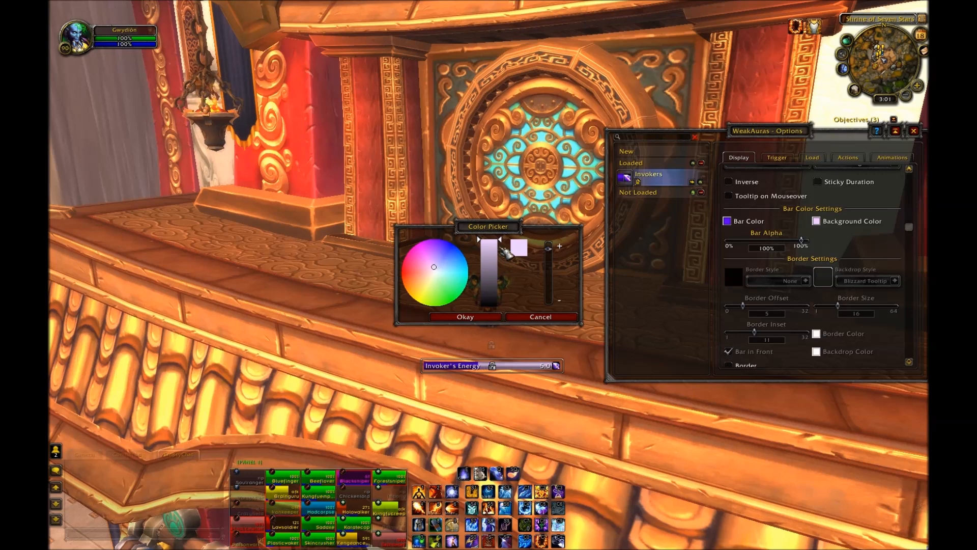
pyautogui.click(489, 317)
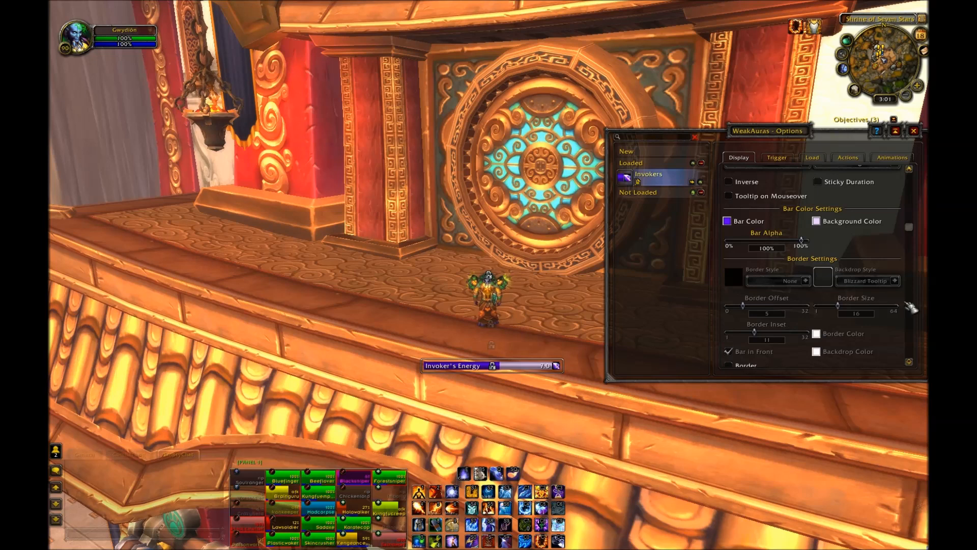
# Step: Review the text, timer, stacks and size settings further down the Display options
pyautogui.scroll(-2, 863, 250)
pyautogui.scroll(-1, 861, 254)
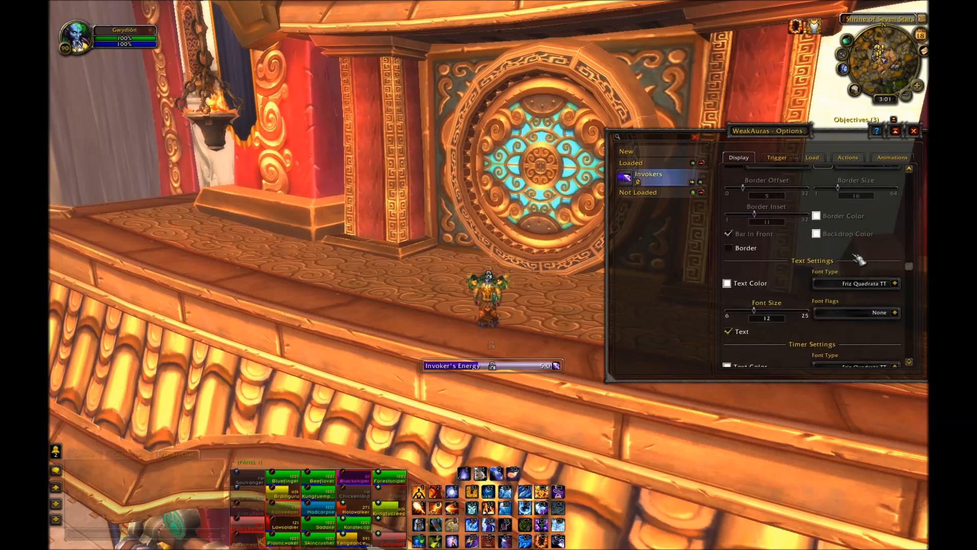
pyautogui.scroll(-2, 860, 262)
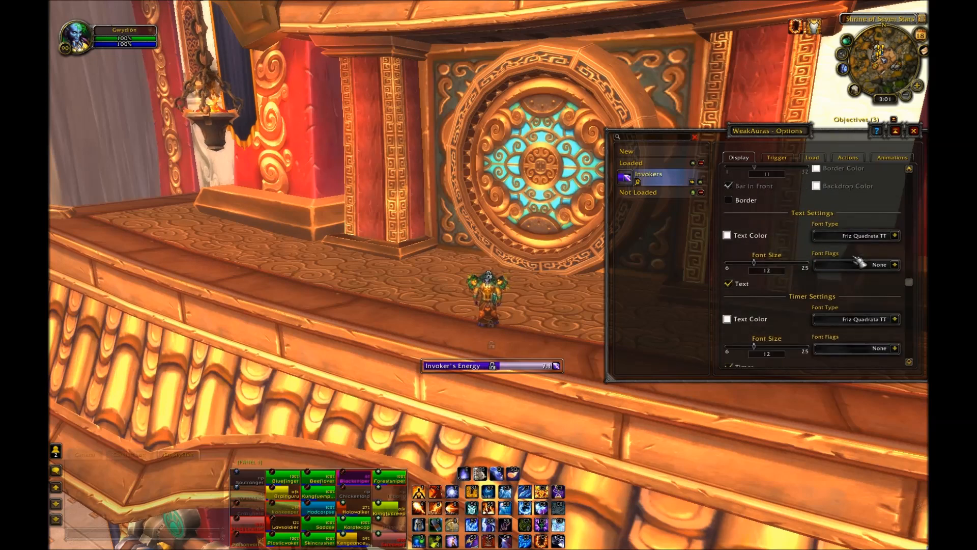
pyautogui.scroll(-3, 848, 295)
pyautogui.scroll(-4, 845, 299)
pyautogui.scroll(10, 845, 300)
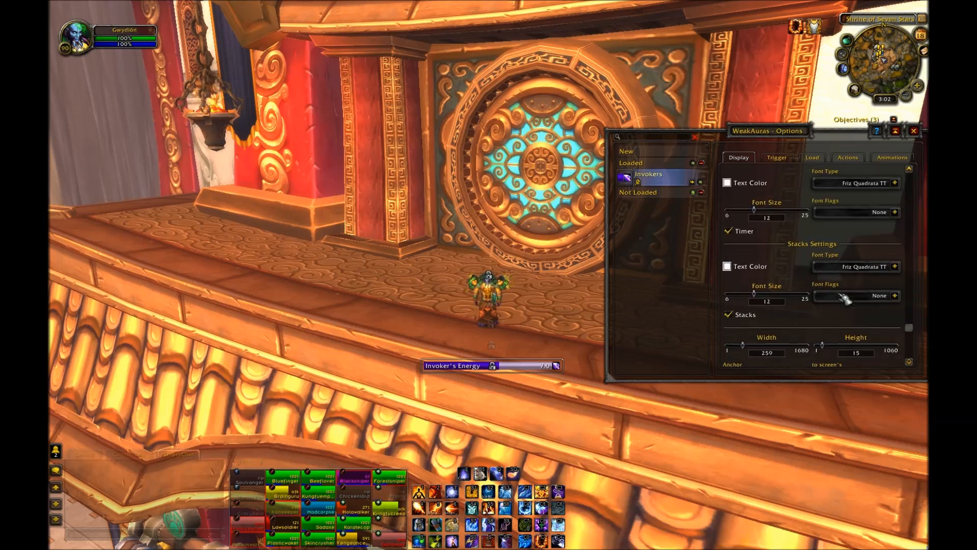
pyautogui.scroll(5, 845, 298)
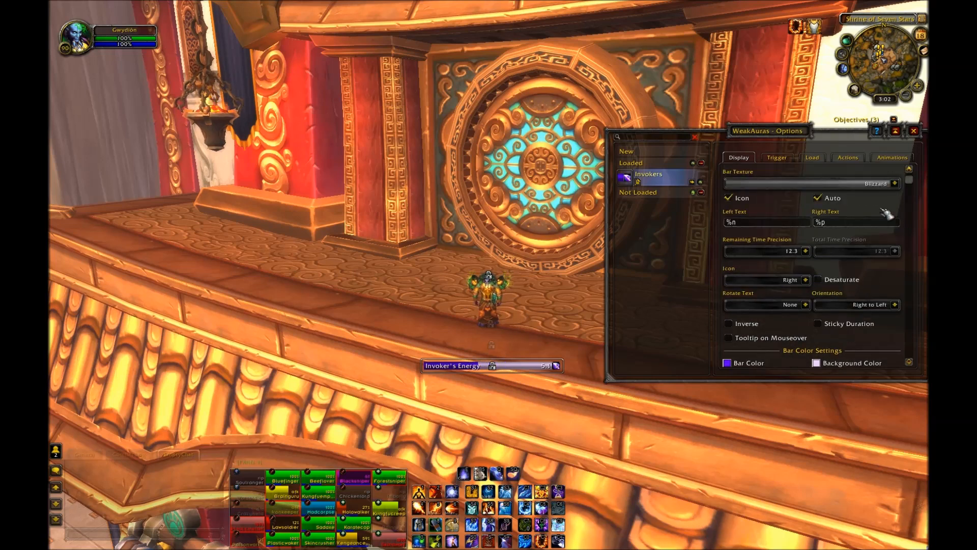
# Step: Set the bar texture to VuhDo - Concave, light and close the options window
pyautogui.click(895, 184)
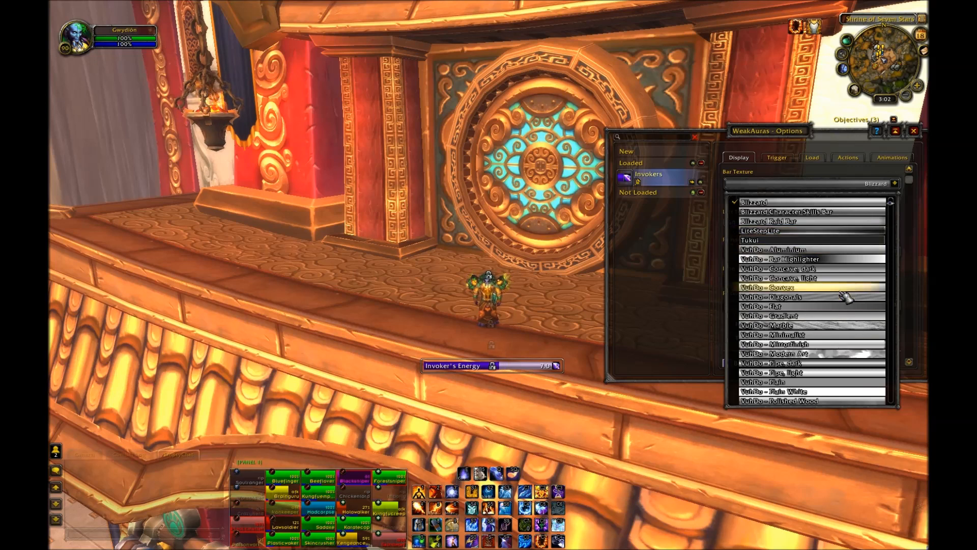
pyautogui.scroll(-3, 845, 297)
pyautogui.scroll(3, 845, 297)
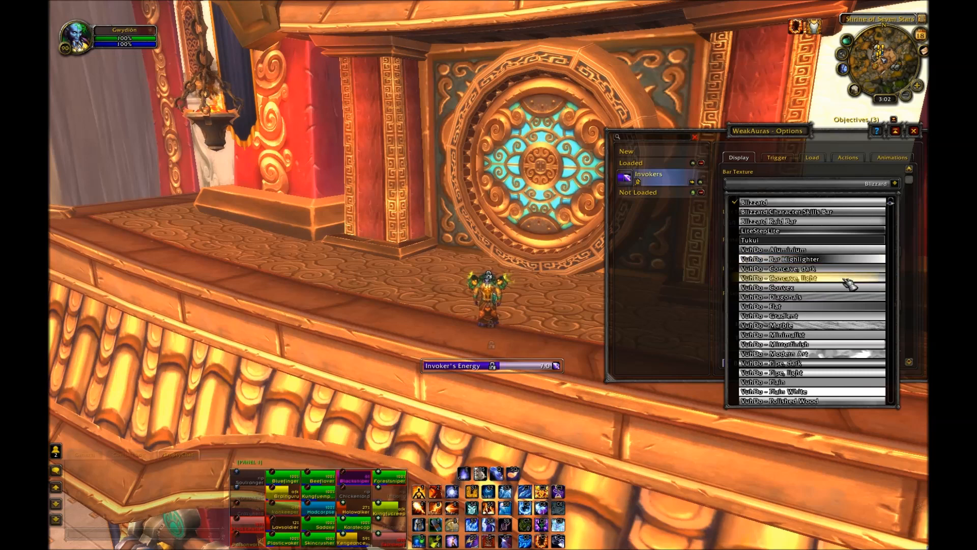
pyautogui.click(843, 278)
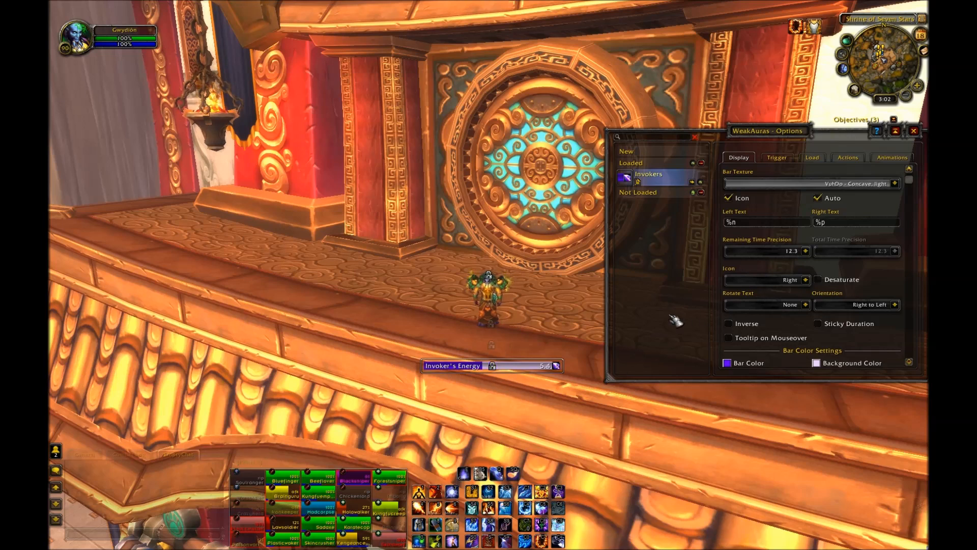
pyautogui.click(914, 131)
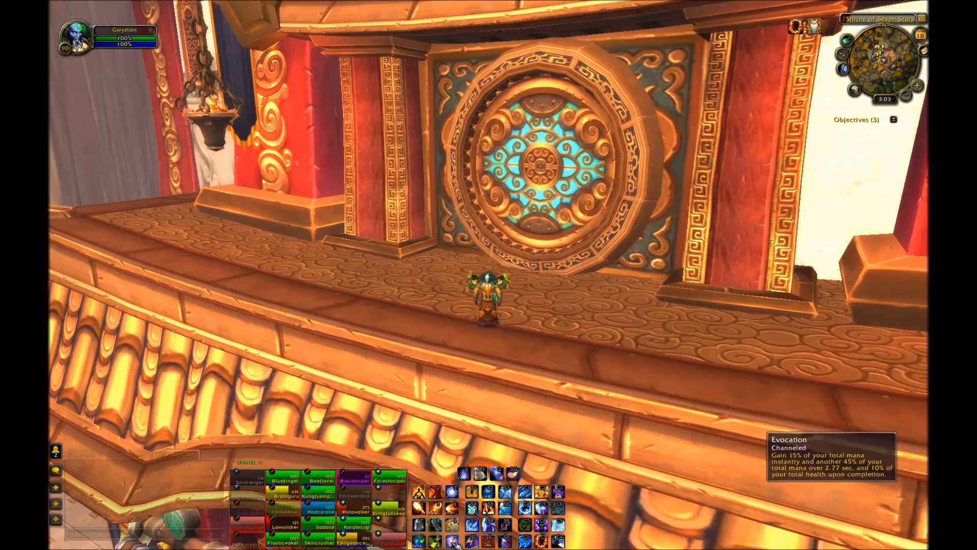
# Step: Test the Invoker's Energy bar by casting Evocation and cancelling the resulting buff
pyautogui.click(506, 501)
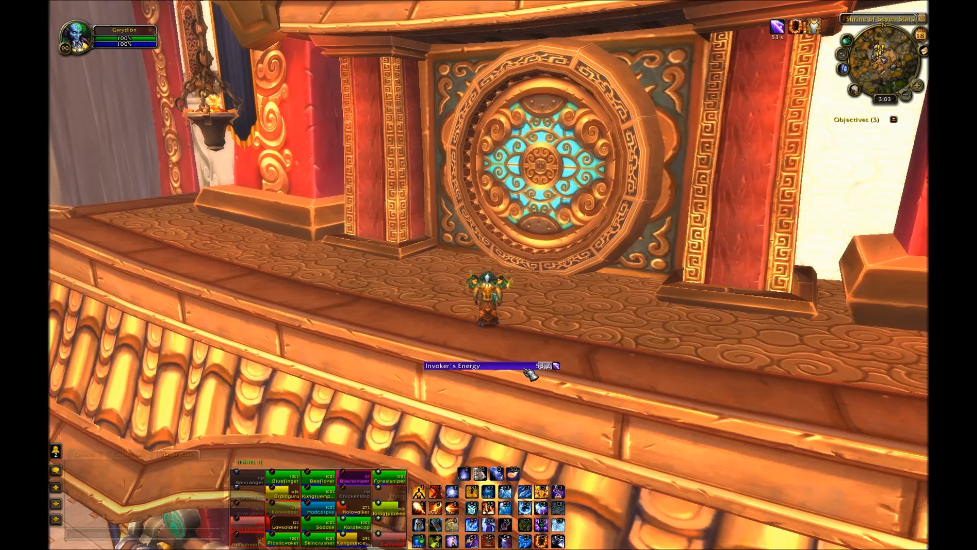
pyautogui.scroll(-2, 525, 369)
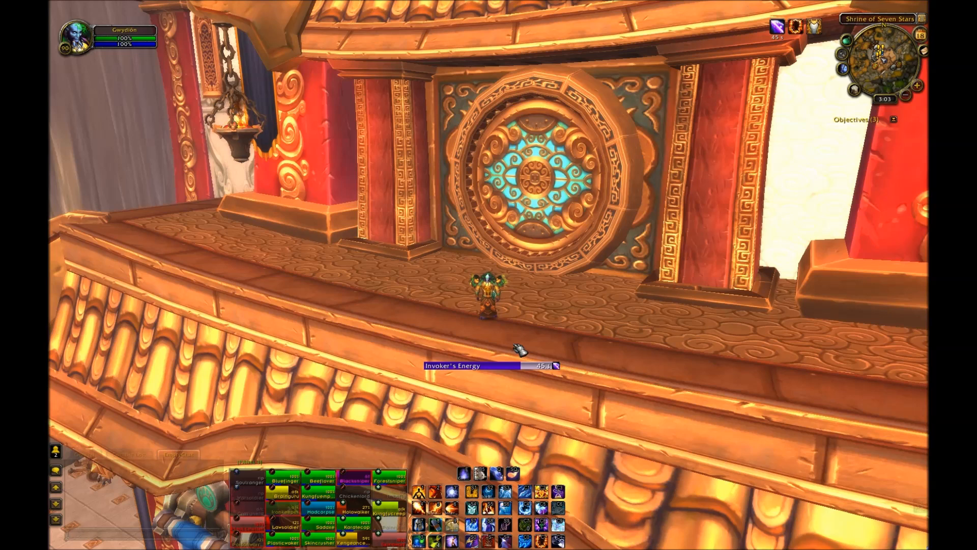
pyautogui.rightClick(777, 29)
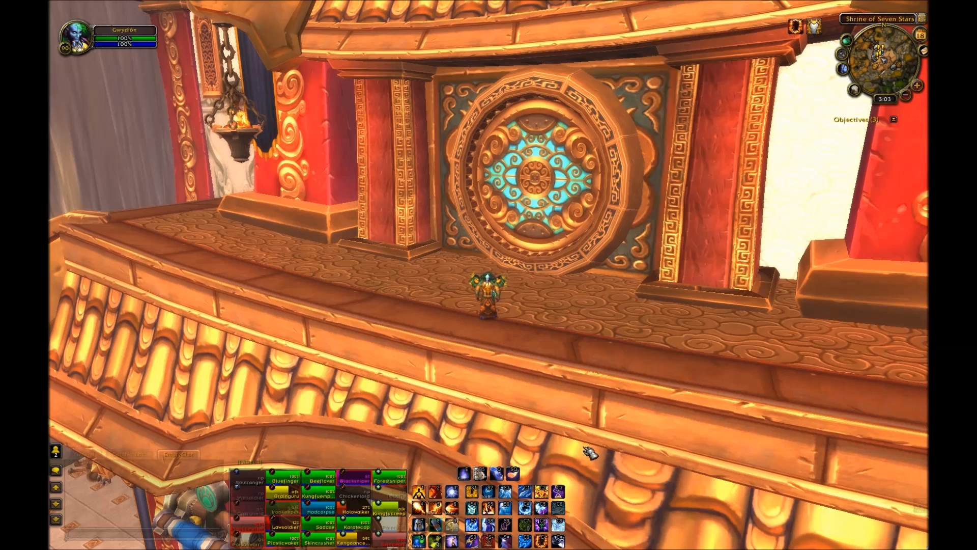
# Step: Open WeakAuras and create a new progress bar aura triggered by the player's Pyroblast! buff
pyautogui.write('/weakauras')
pyautogui.press('Return')
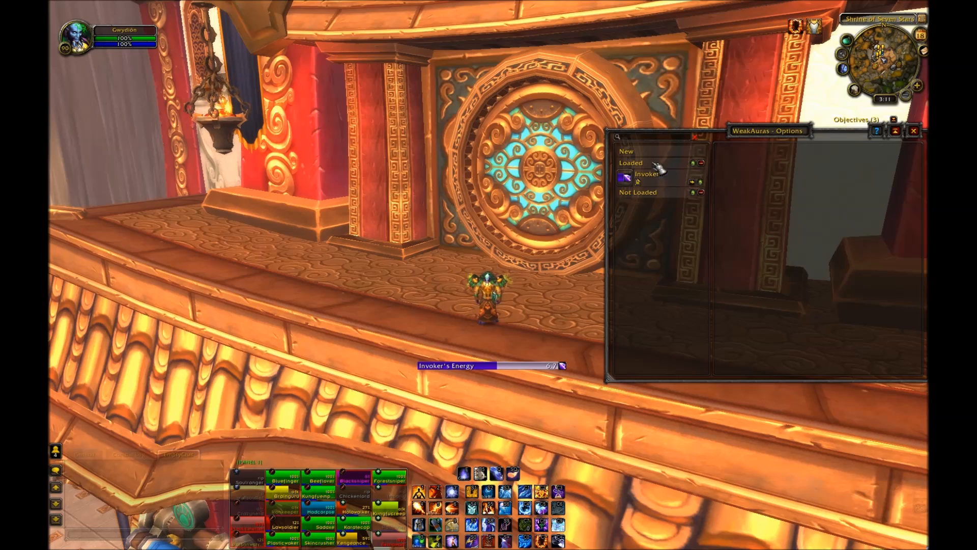
pyautogui.click(631, 152)
pyautogui.click(796, 327)
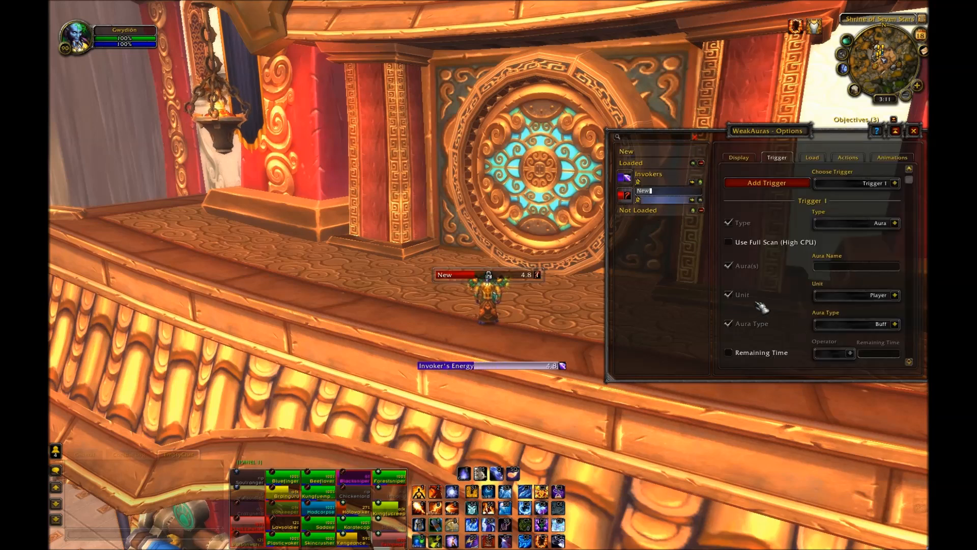
pyautogui.click(740, 158)
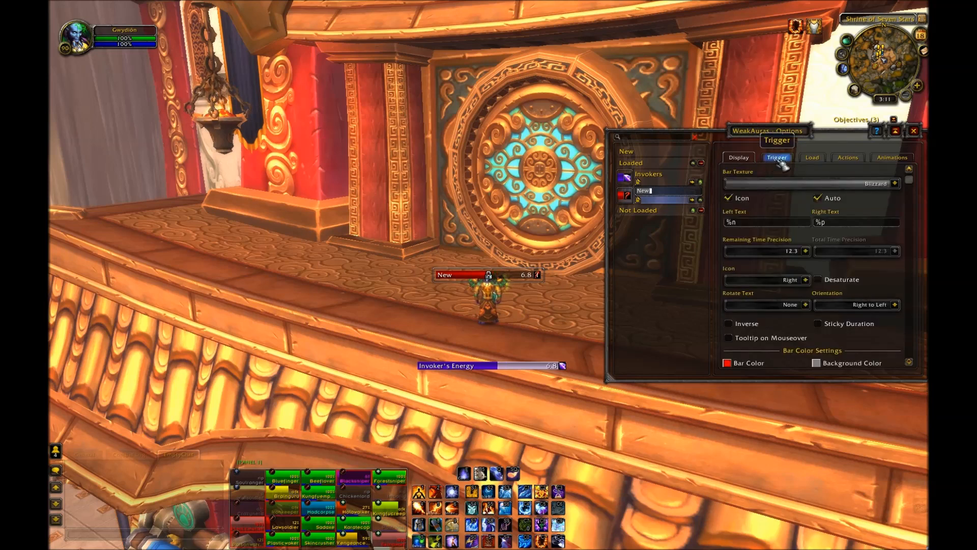
pyautogui.click(777, 158)
pyautogui.write('P')
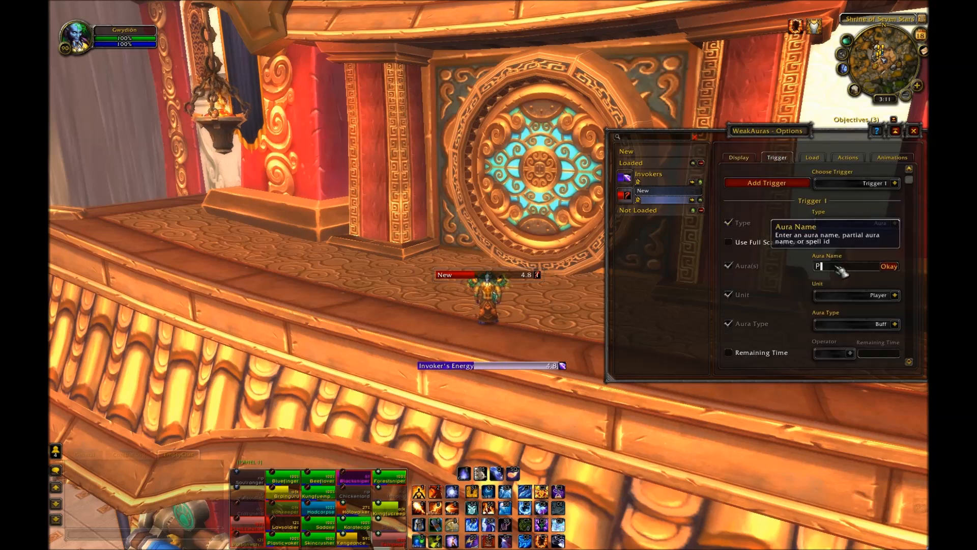
pyautogui.write('yroblast')
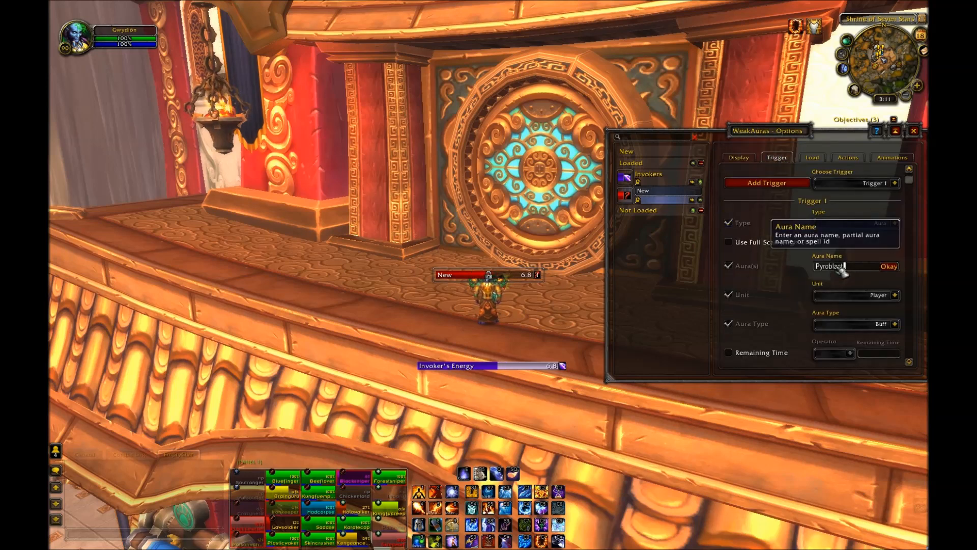
pyautogui.write('!')
pyautogui.press('Return')
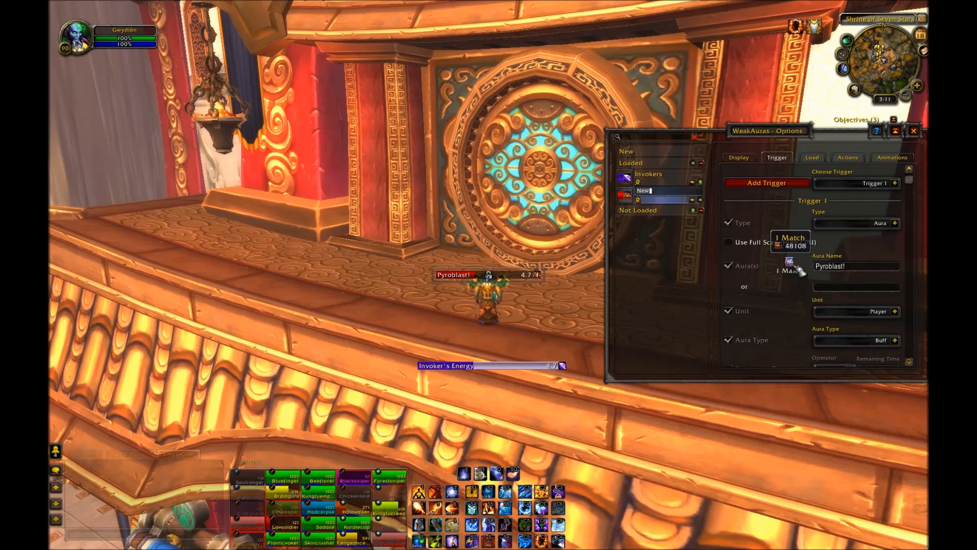
# Step: Place the new bar beneath the Invoker's Energy bar and set its display icon manually to Spell_Fire_Fireball02
pyautogui.click(740, 159)
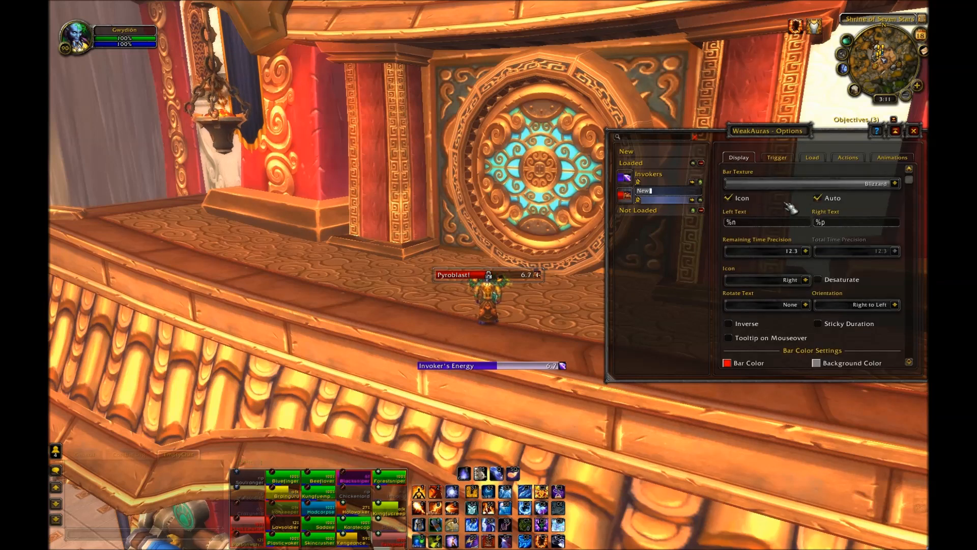
pyautogui.moveTo(483, 277); pyautogui.dragTo(509, 398)
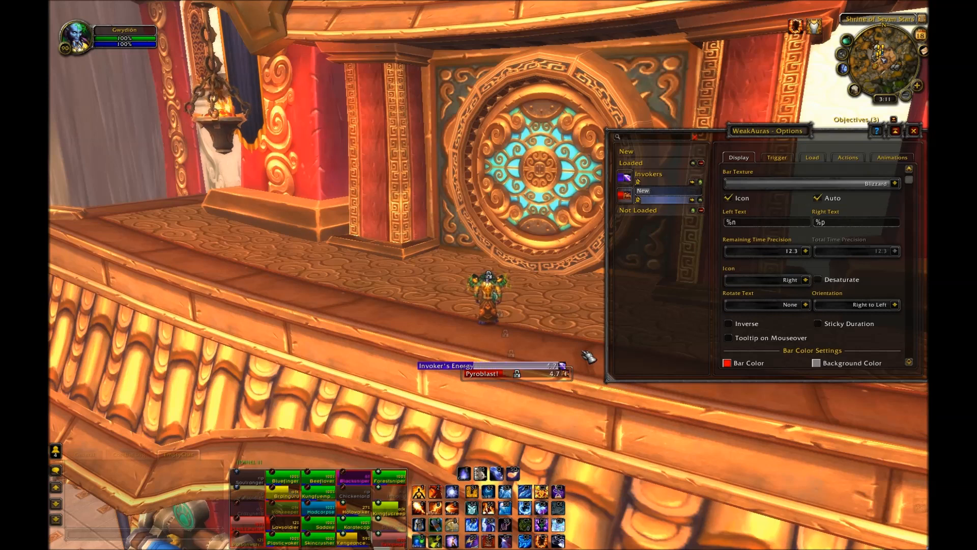
pyautogui.click(818, 198)
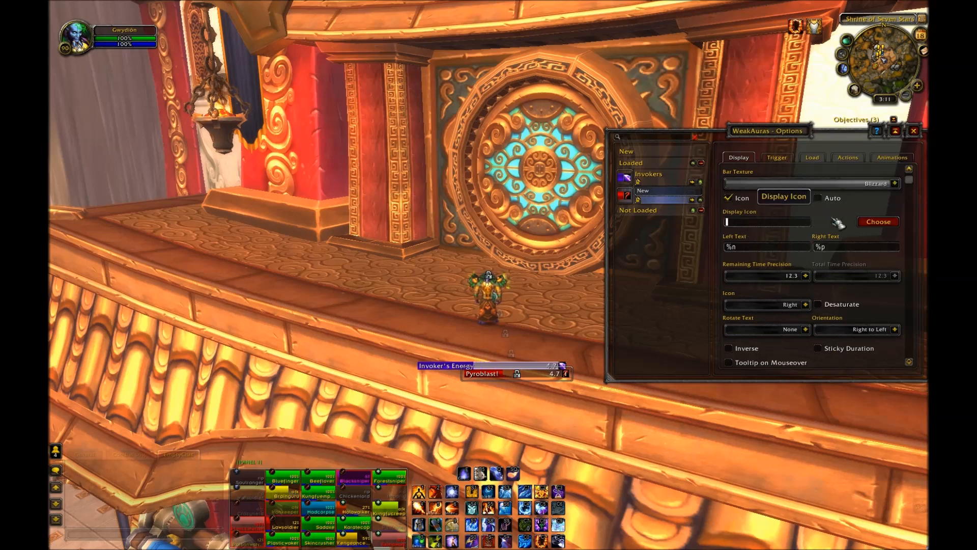
pyautogui.click(877, 222)
pyautogui.write('Pyrobla')
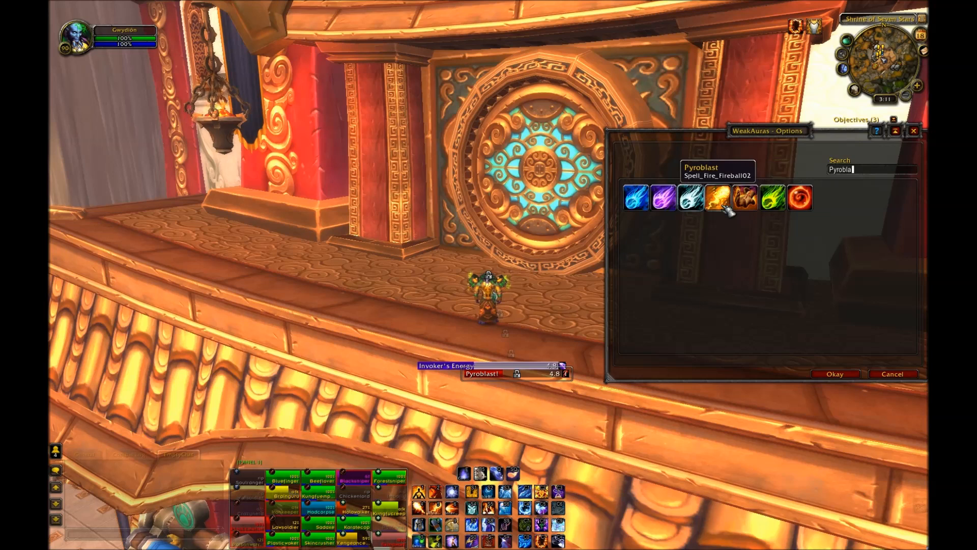
pyautogui.click(723, 205)
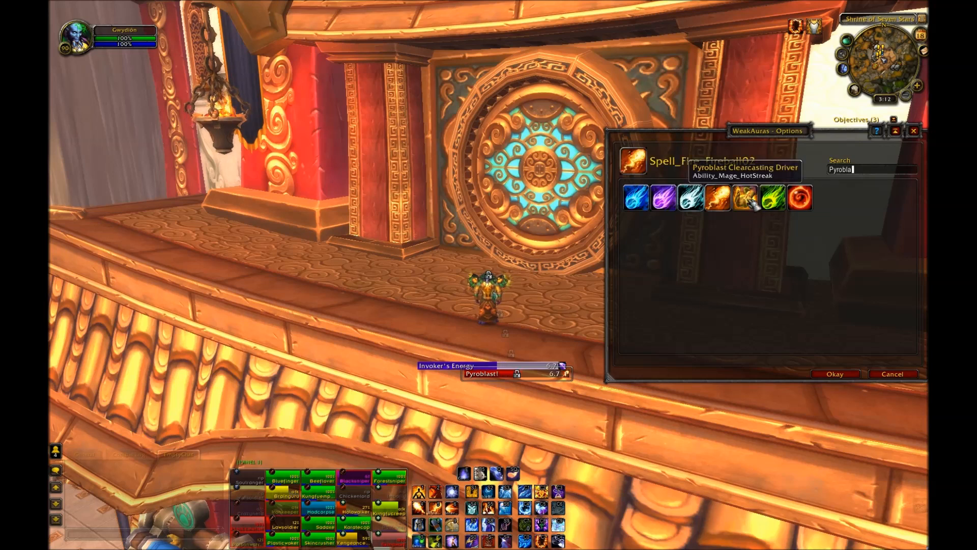
pyautogui.click(858, 378)
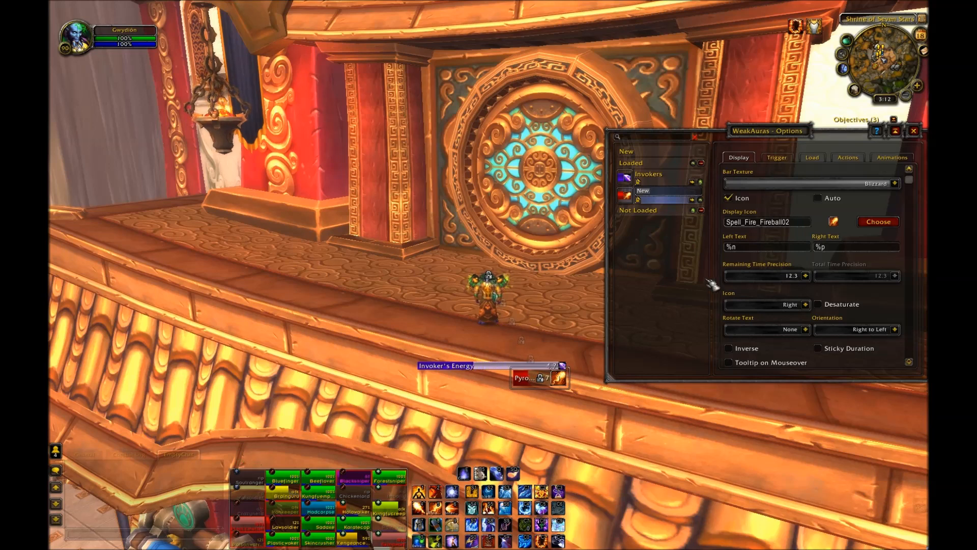
# Step: Try a Left to Right orientation for the new bar before restoring Right to Left
pyautogui.click(782, 158)
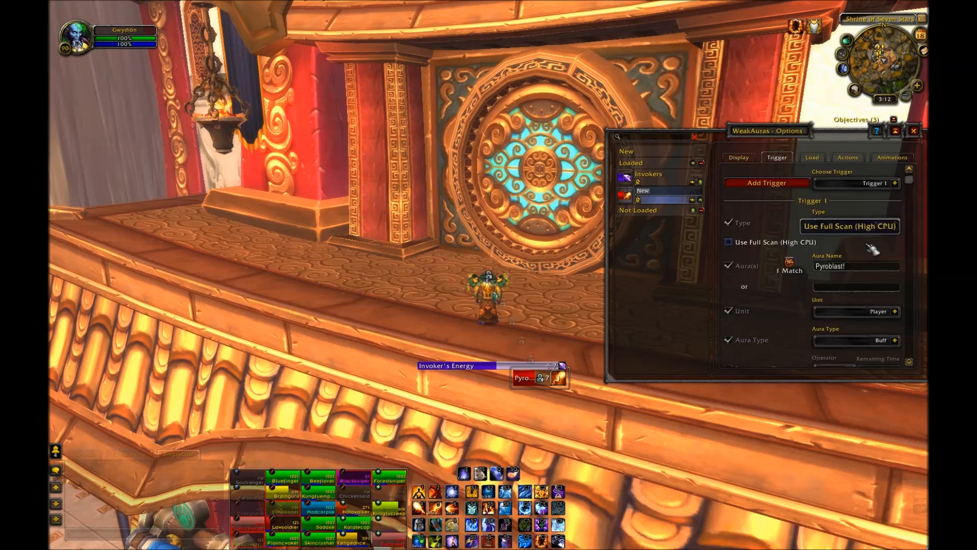
pyautogui.scroll(-3, 855, 249)
pyautogui.scroll(3, 860, 285)
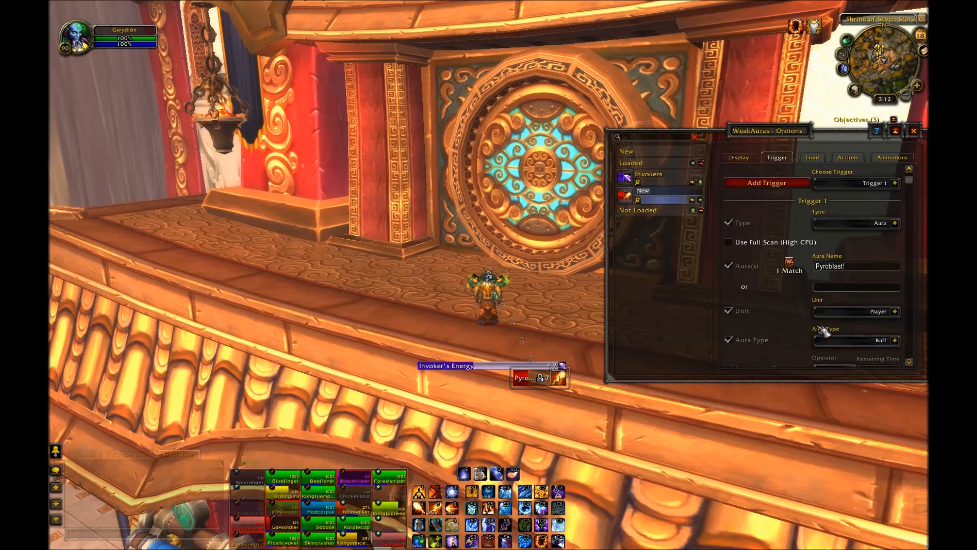
pyautogui.click(745, 158)
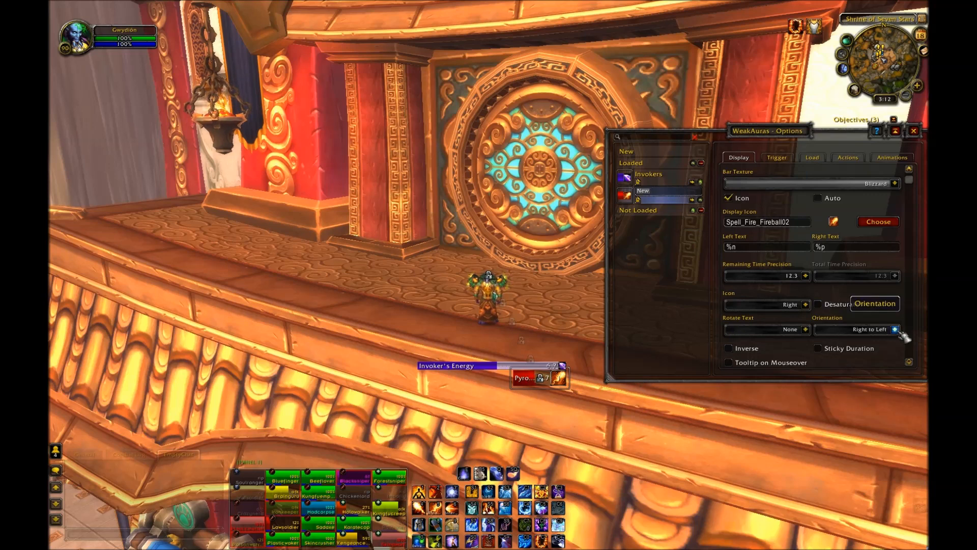
pyautogui.scroll(-1, 853, 305)
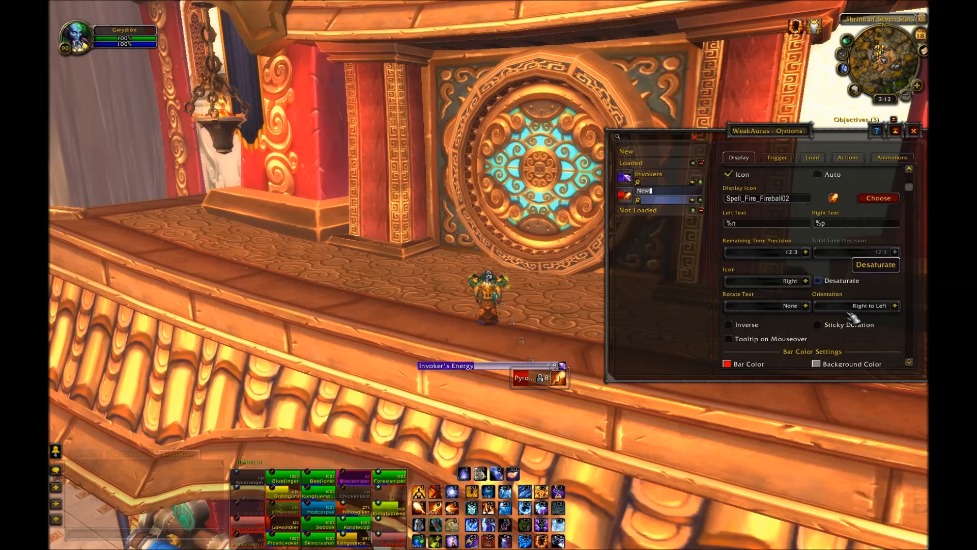
pyautogui.click(895, 306)
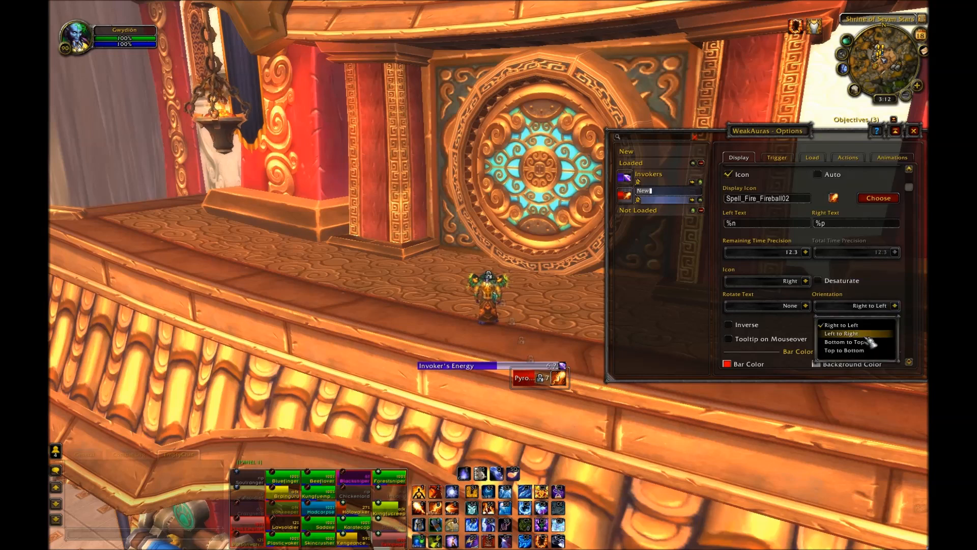
pyautogui.click(871, 341)
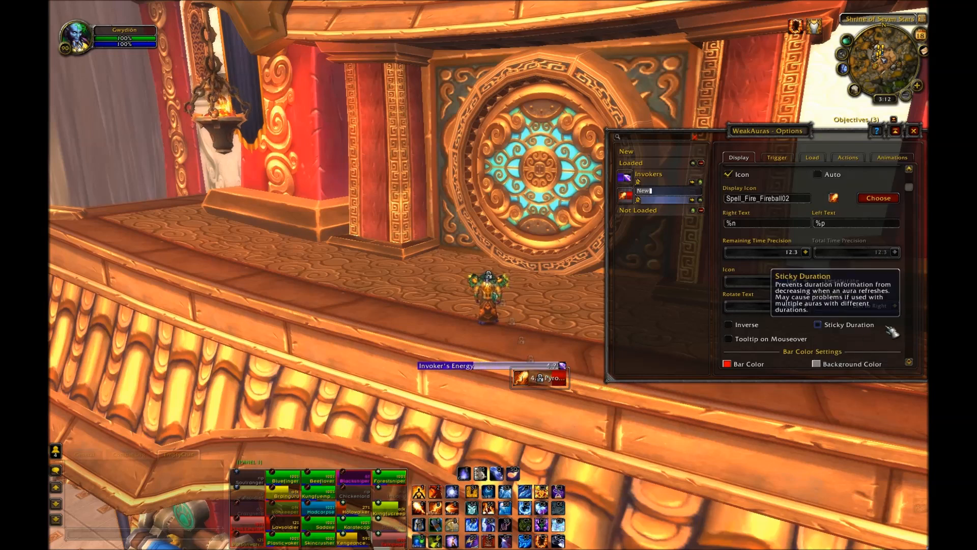
pyautogui.click(896, 306)
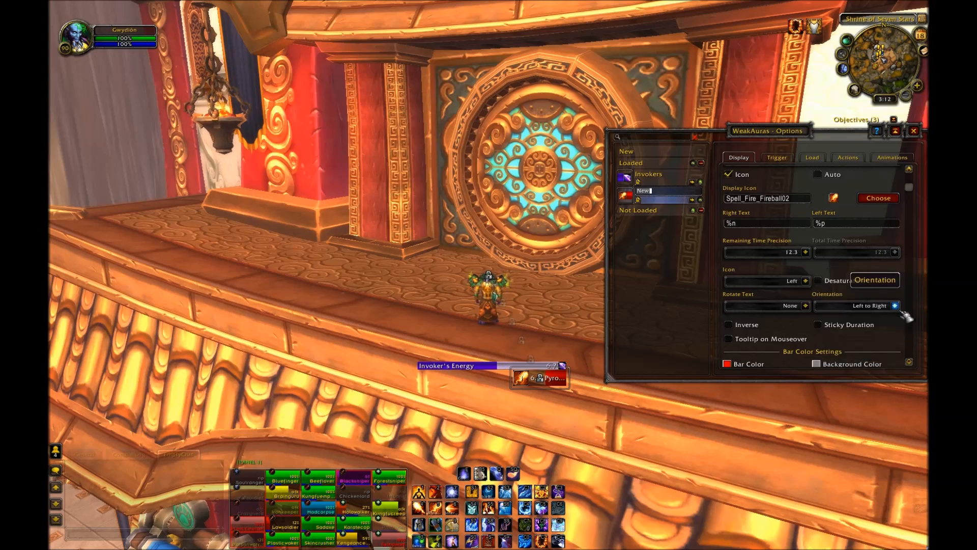
pyautogui.click(896, 307)
pyautogui.click(892, 327)
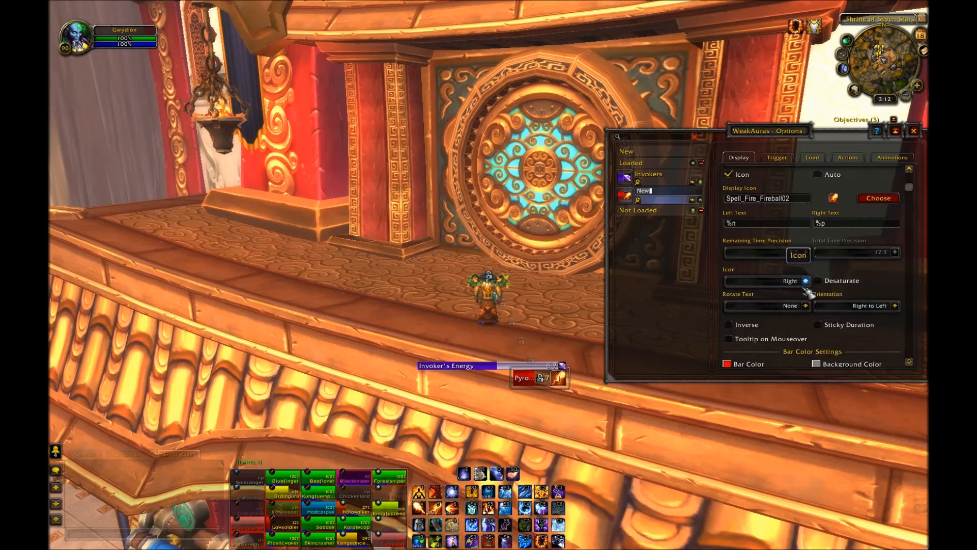
# Step: Place the new bar's icon on the left side
pyautogui.click(806, 281)
pyautogui.click(763, 299)
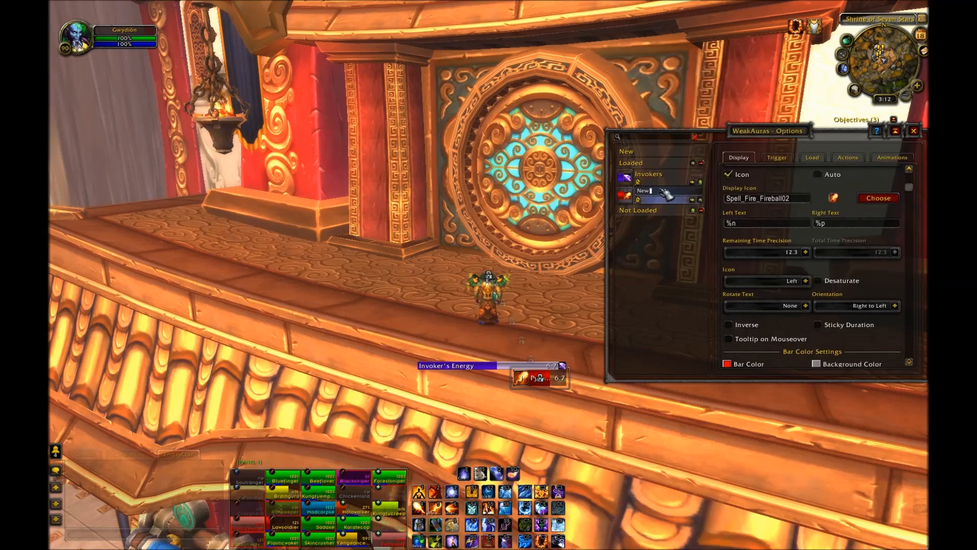
# Step: Rename the new aura as Pyroblast!
pyautogui.moveTo(662, 190); pyautogui.dragTo(633, 192)
pyautogui.write('Pyrob')
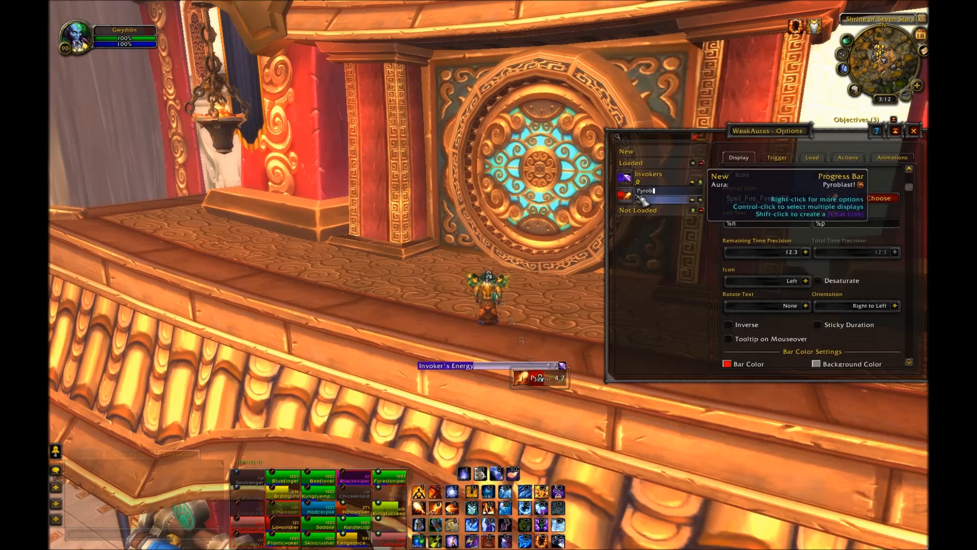
pyautogui.write('last!')
pyautogui.press('Return')
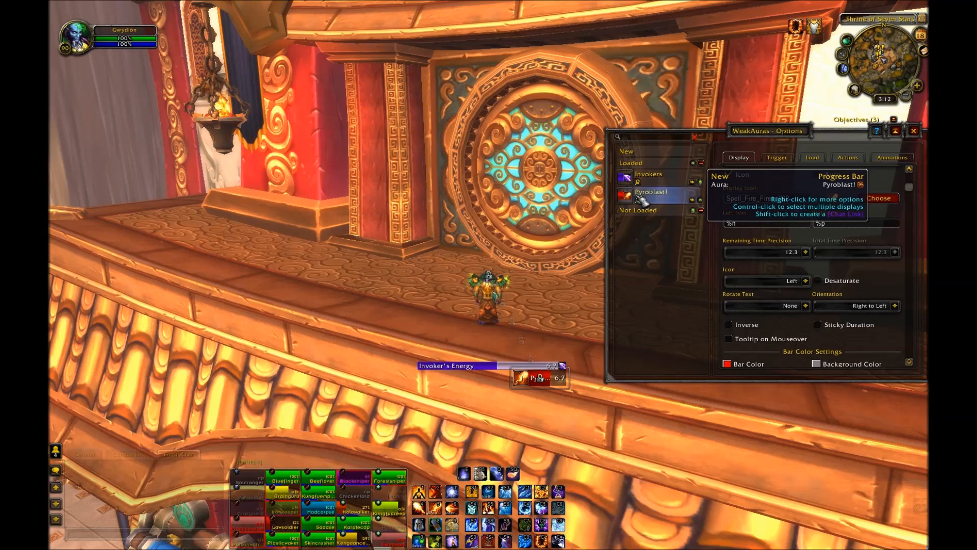
# Step: Create another progress bar aura and name it Heating Up
pyautogui.click(627, 151)
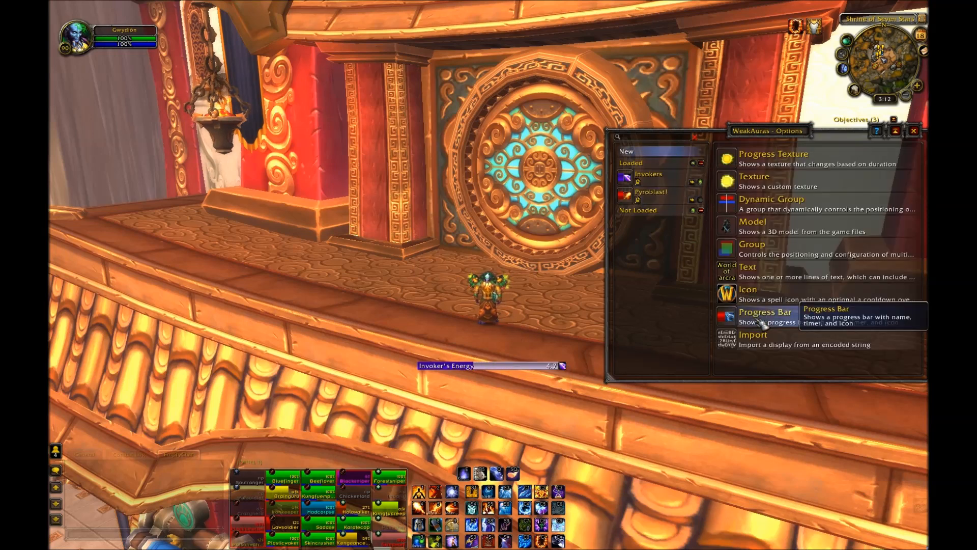
pyautogui.click(762, 323)
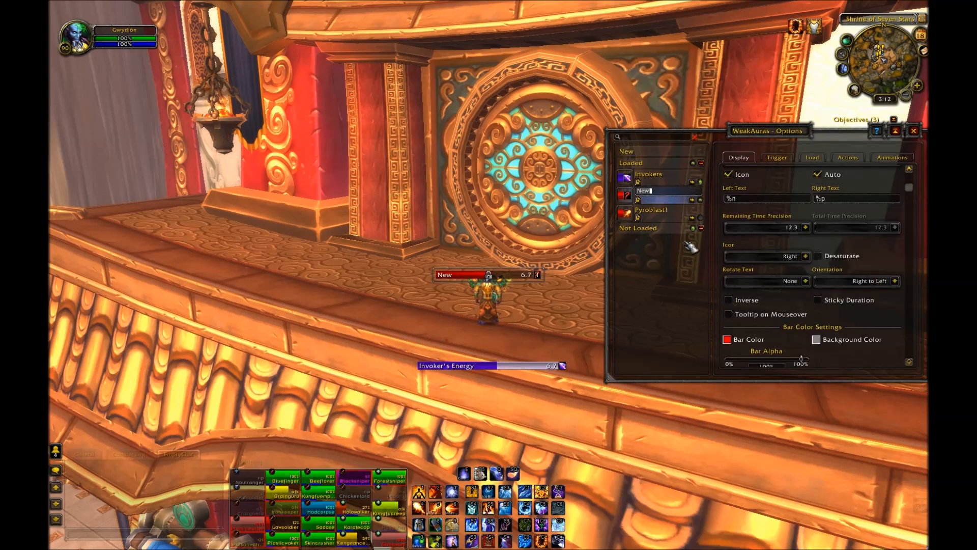
pyautogui.click(702, 217)
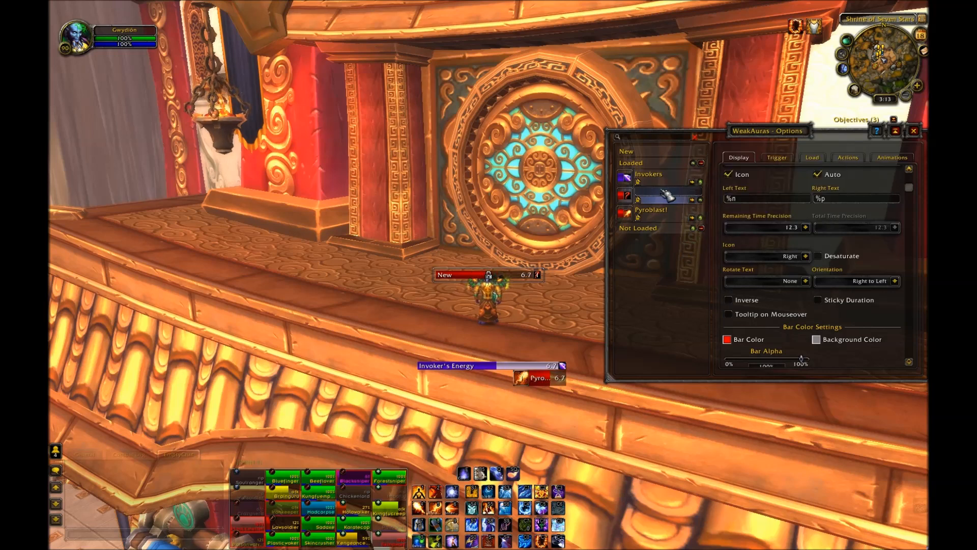
pyautogui.write('Heating UP')
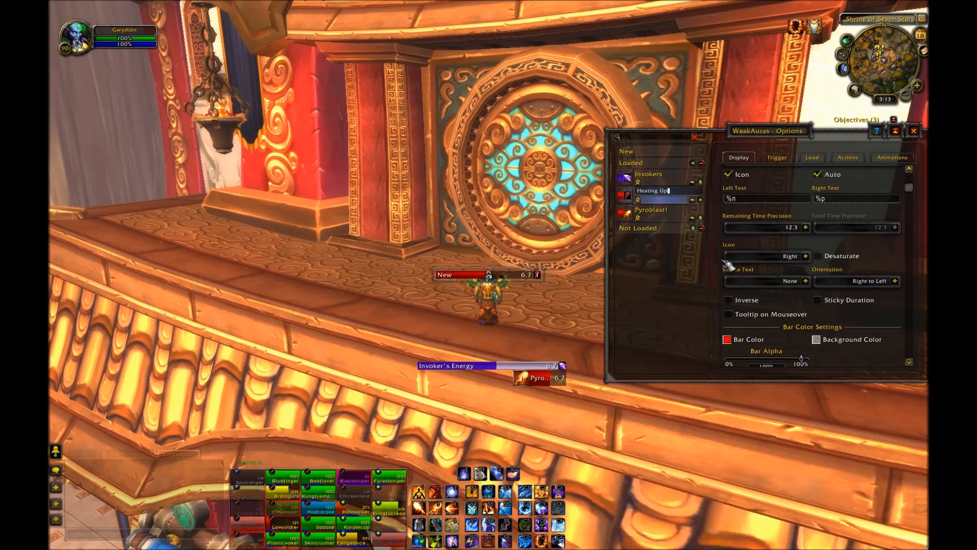
pyautogui.press('Return')
# Step: Set the Heating Up aura's trigger to the player's Heating Up buff
pyautogui.click(778, 158)
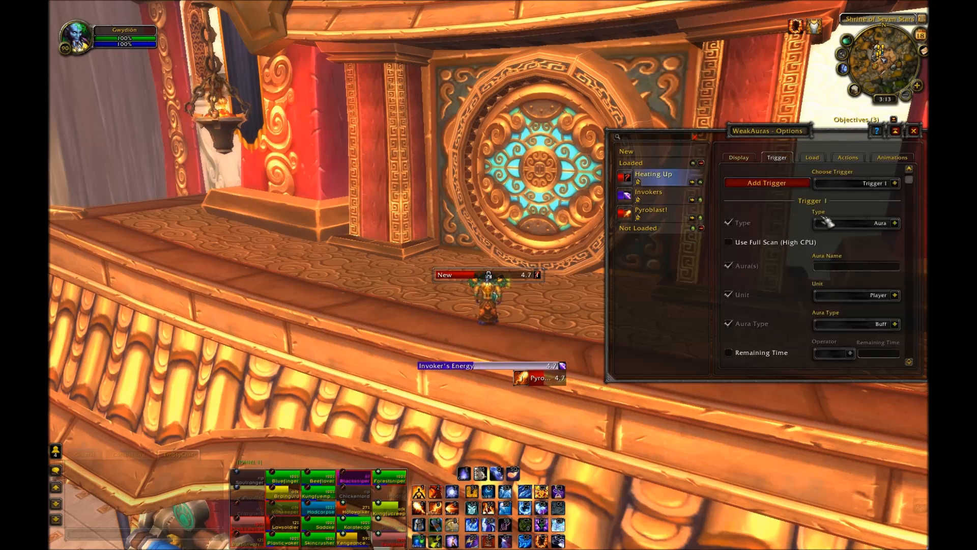
pyautogui.write('He')
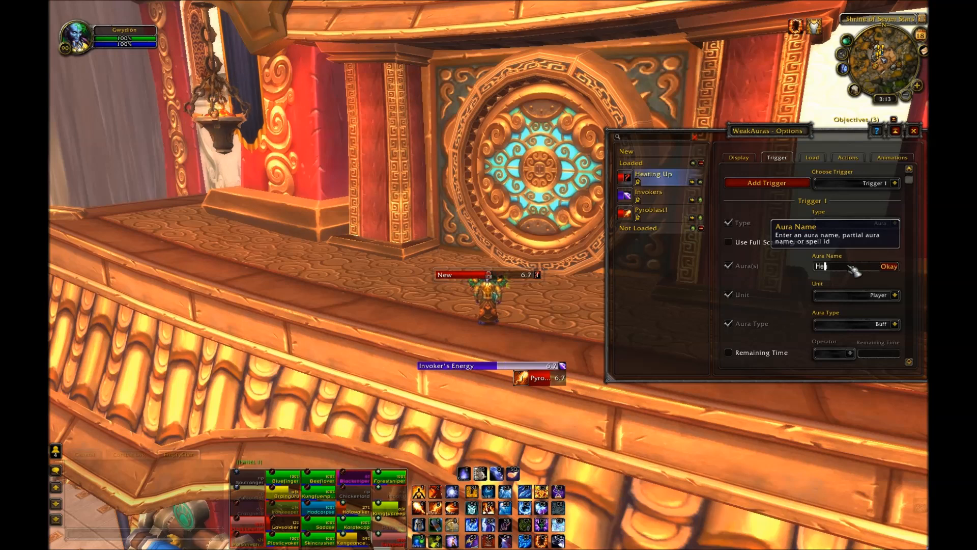
pyautogui.write('ating Up')
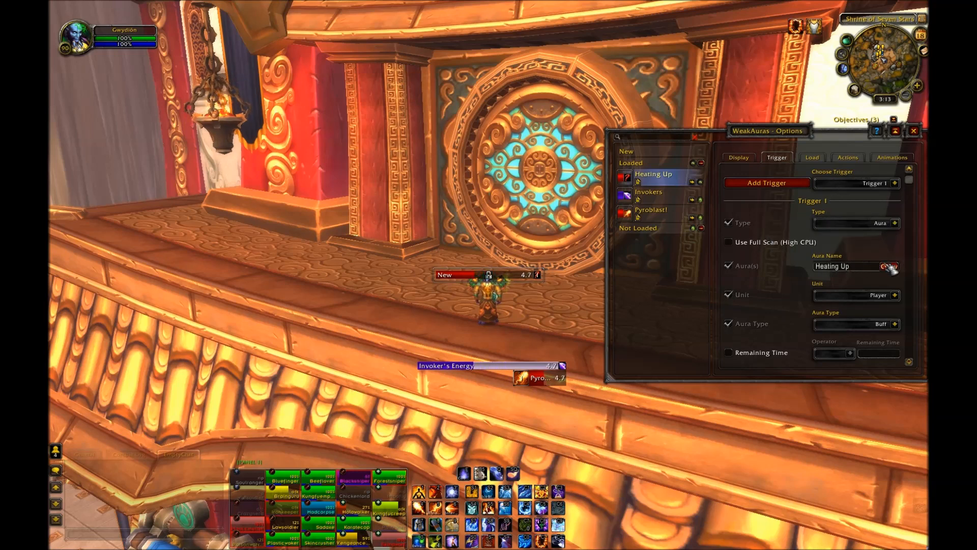
pyautogui.click(889, 266)
pyautogui.scroll(-3, 860, 285)
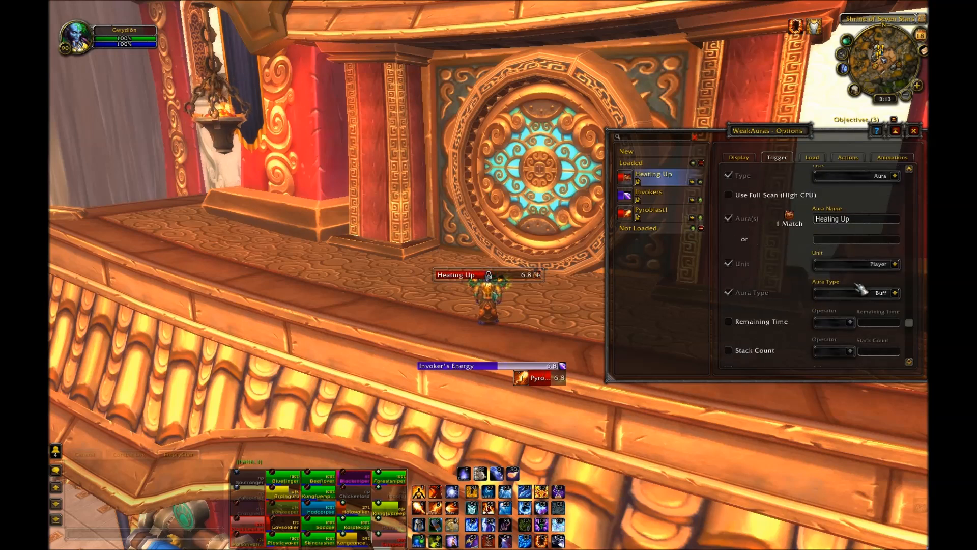
pyautogui.scroll(3, 862, 288)
pyautogui.click(738, 158)
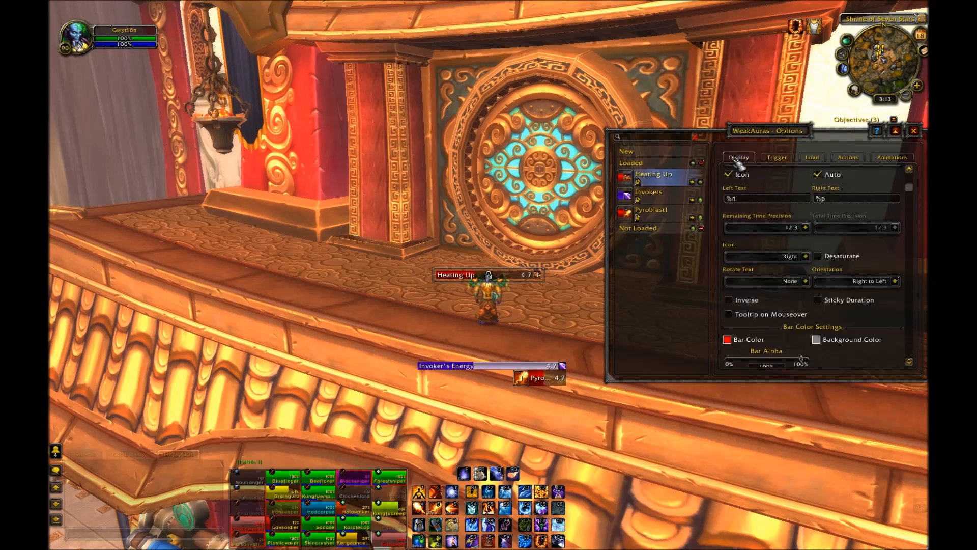
# Step: Move the Heating Up bar below the Pyroblast! bar
pyautogui.moveTo(515, 277); pyautogui.dragTo(486, 400)
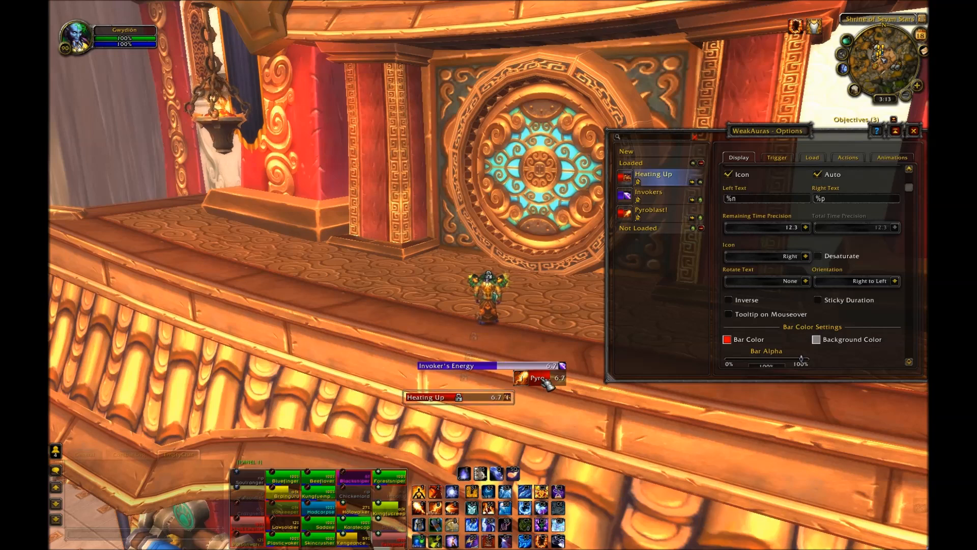
# Step: Resize the Heating Up bar to match the Pyroblast! bar, with width 101 and height 30
pyautogui.click(662, 214)
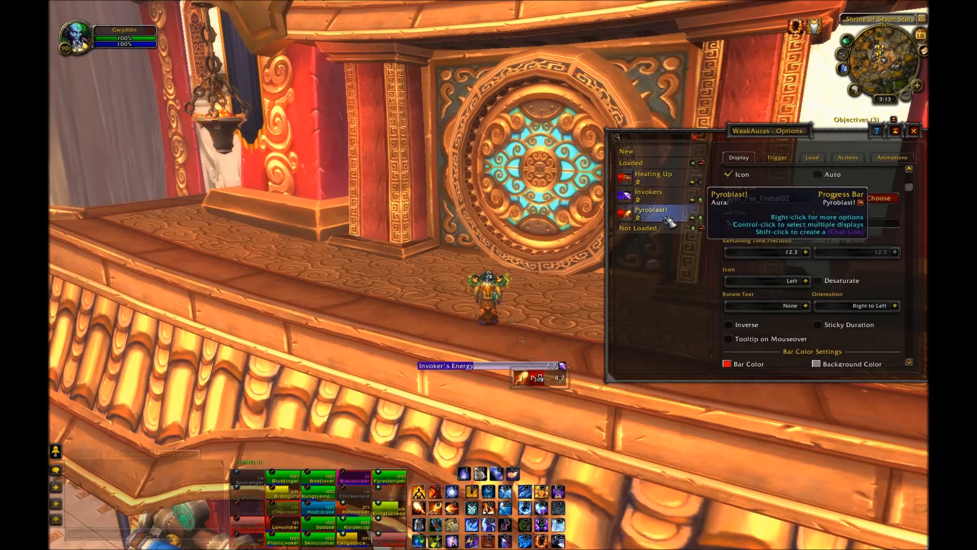
pyautogui.scroll(-3, 821, 283)
pyautogui.scroll(-4, 821, 283)
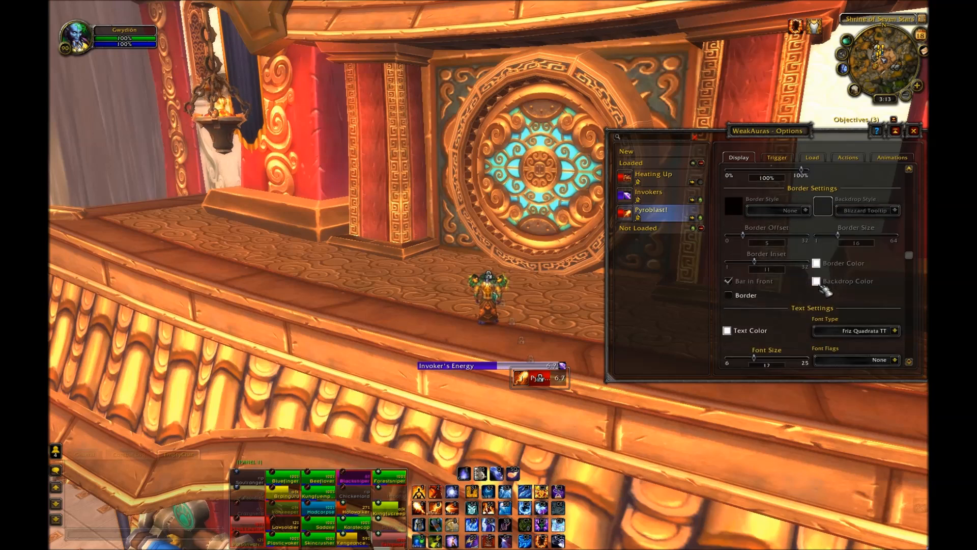
pyautogui.scroll(-5, 830, 293)
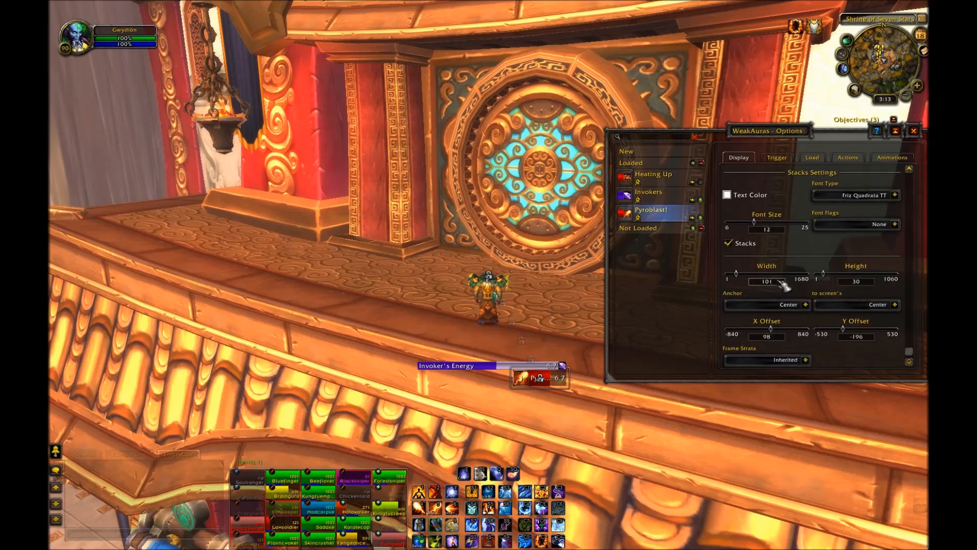
pyautogui.click(662, 196)
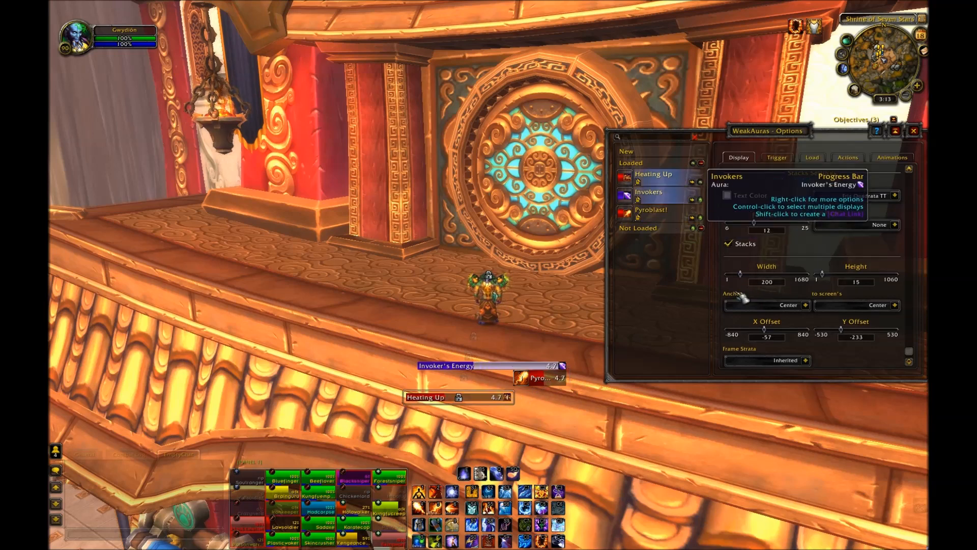
pyautogui.moveTo(777, 281); pyautogui.dragTo(760, 287)
pyautogui.write('1')
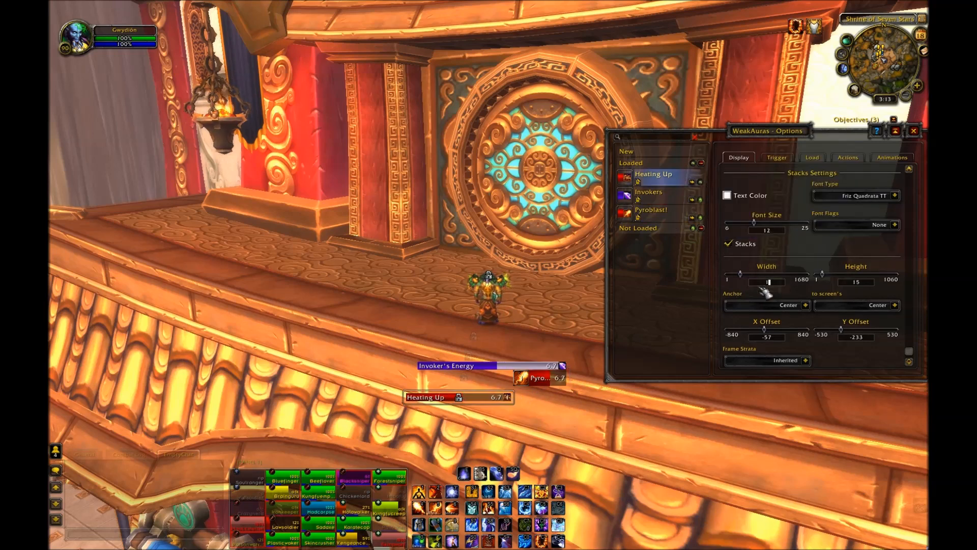
pyautogui.write('01')
pyautogui.press('Return')
pyautogui.moveTo(854, 283); pyautogui.dragTo(851, 285)
pyautogui.write('30')
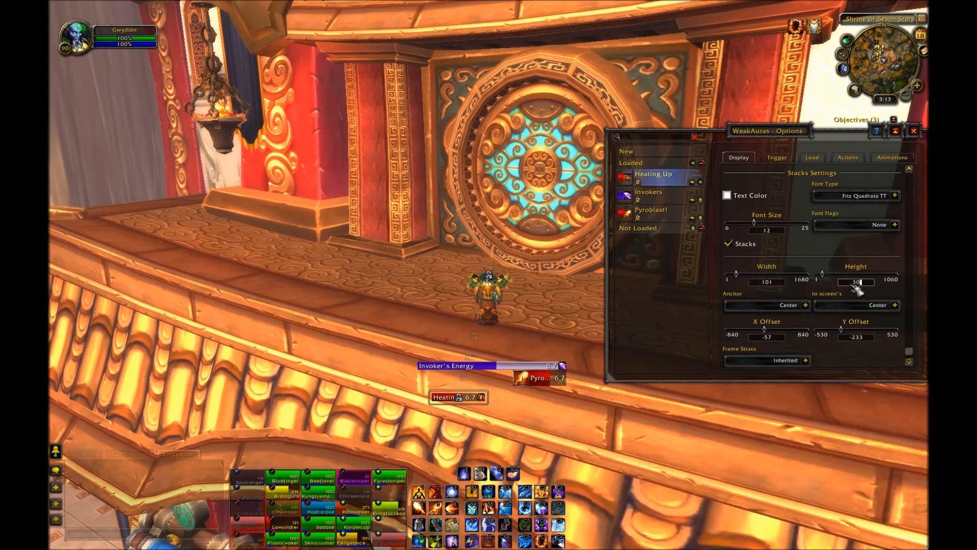
pyautogui.press('Return')
# Step: Move the Heating Up bar beneath Invoker's Energy and set its orientation to Left to Right with the icon on the right
pyautogui.moveTo(452, 404); pyautogui.dragTo(437, 386)
pyautogui.scroll(4, 863, 250)
pyautogui.scroll(5, 865, 251)
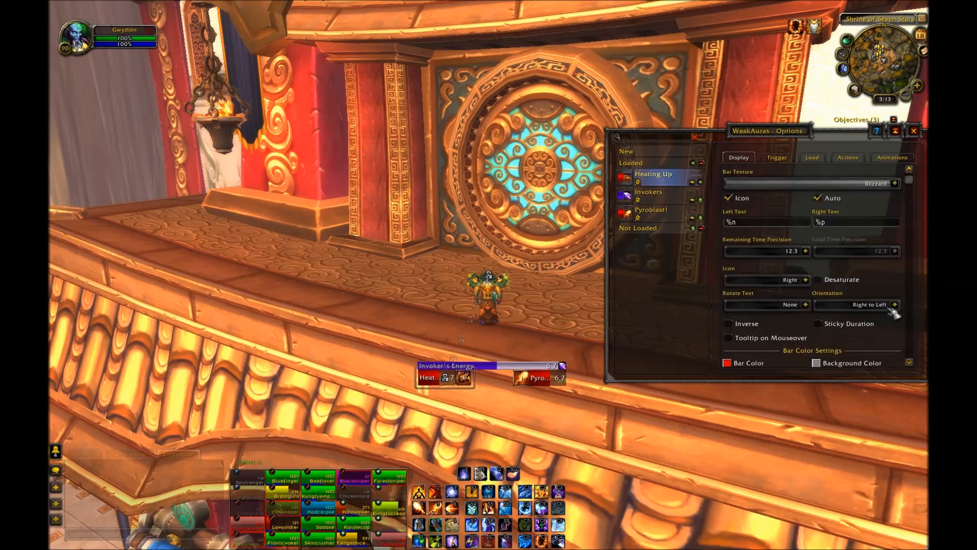
pyautogui.click(891, 308)
pyautogui.click(883, 332)
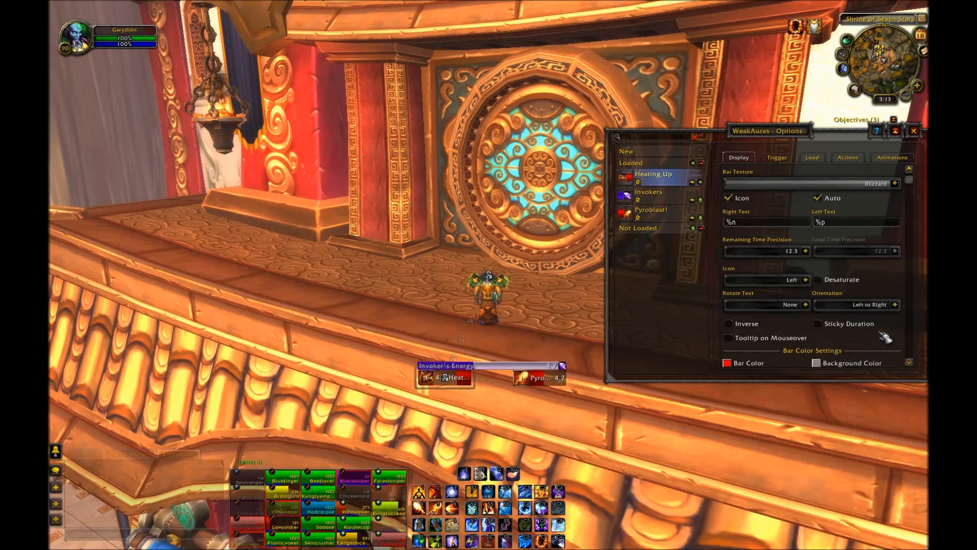
pyautogui.click(805, 280)
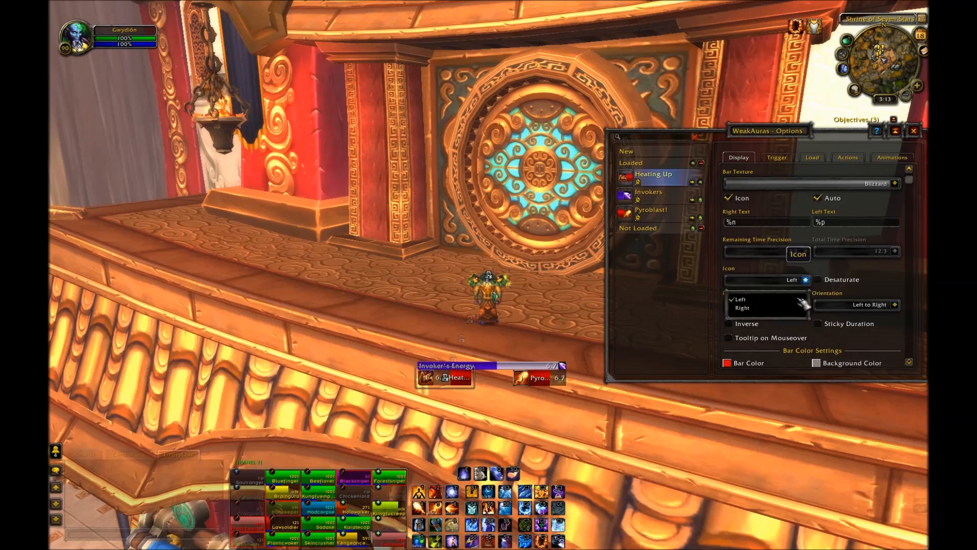
pyautogui.click(763, 308)
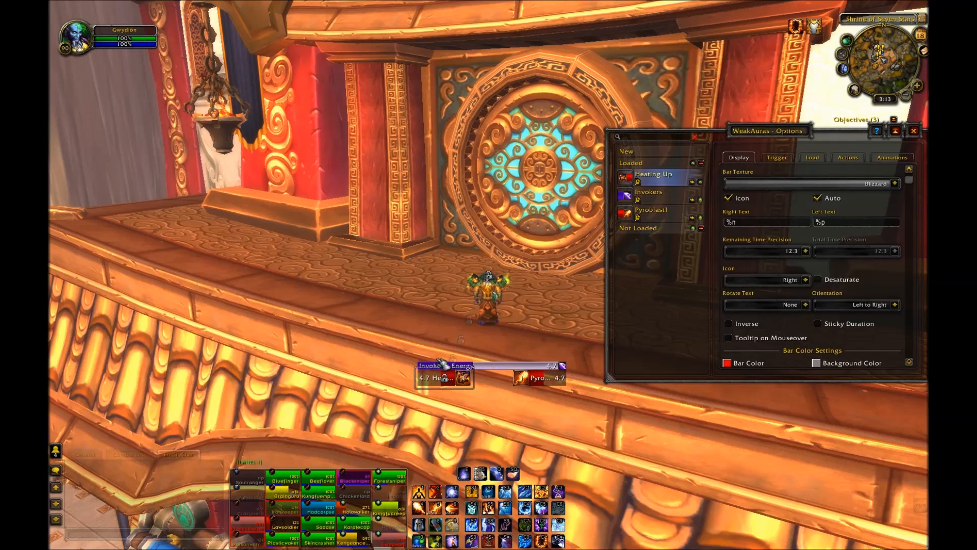
# Step: Set the Heating Up bar's Y offset to -195
pyautogui.scroll(-2, 791, 269)
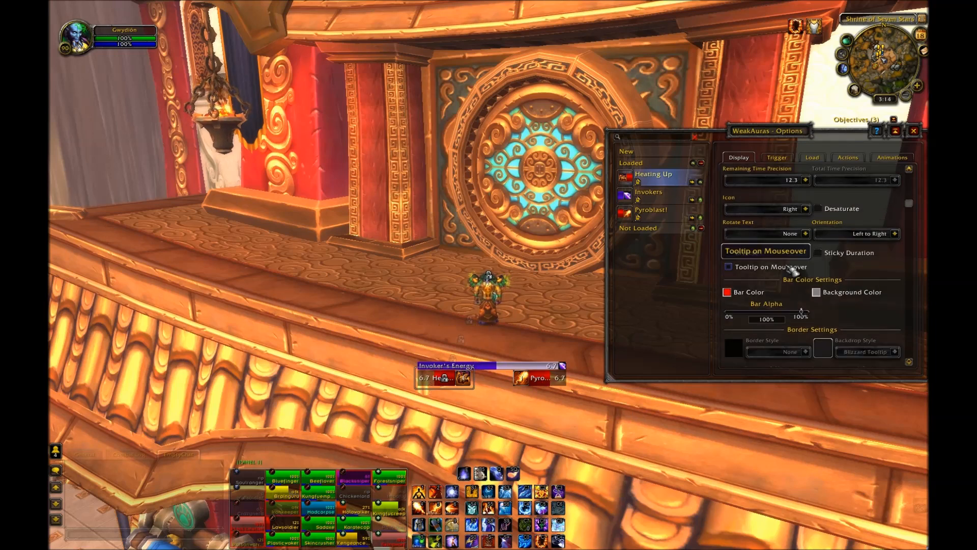
pyautogui.moveTo(912, 220); pyautogui.dragTo(911, 357)
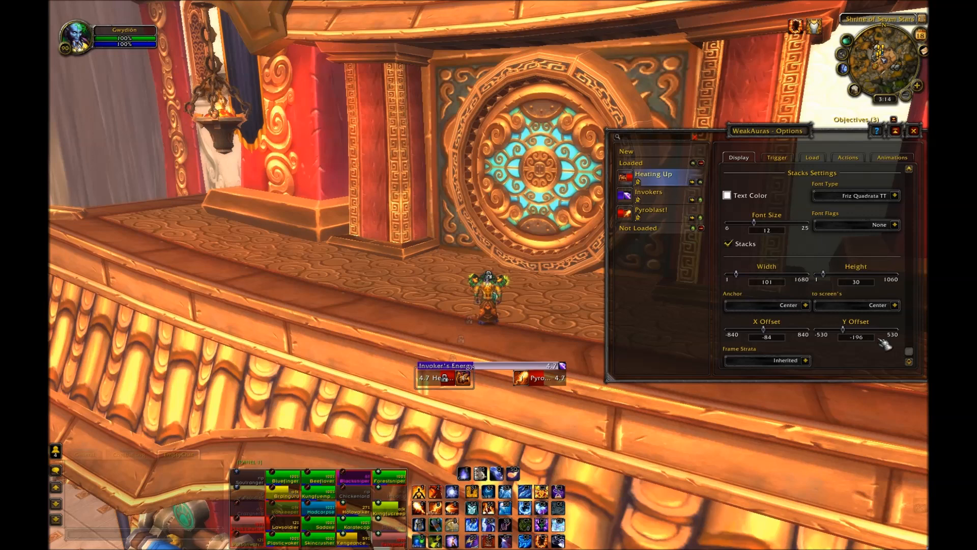
pyautogui.write('5')
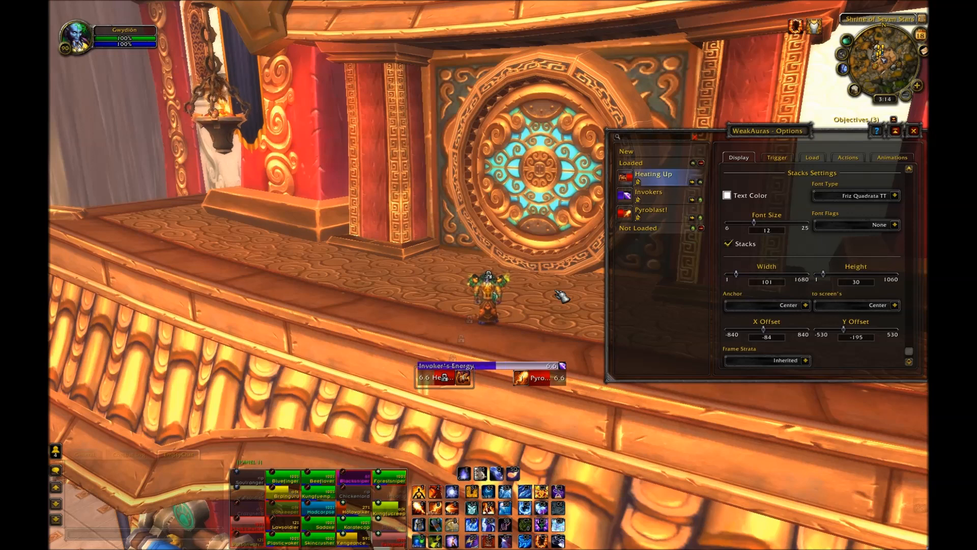
# Step: Create a new group aura named Mage
pyautogui.click(628, 151)
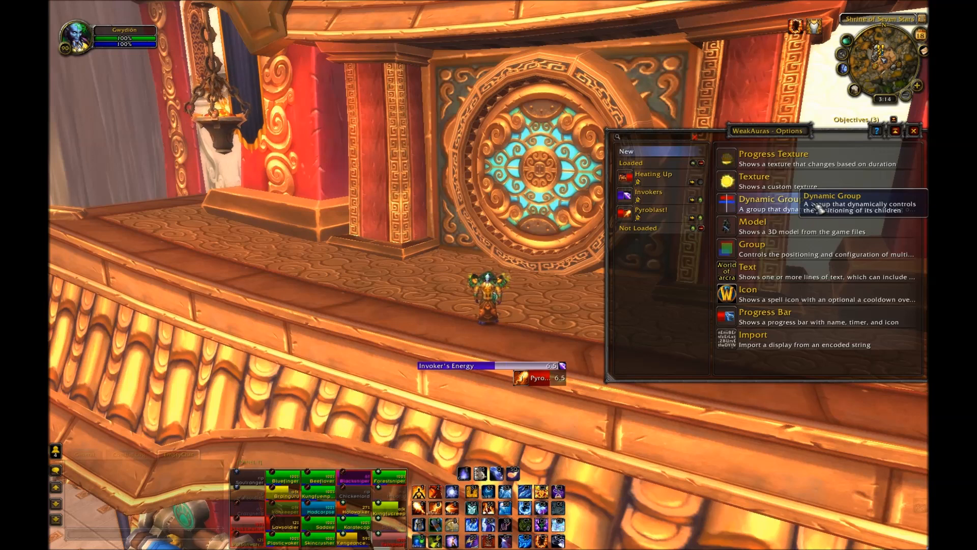
pyautogui.click(768, 254)
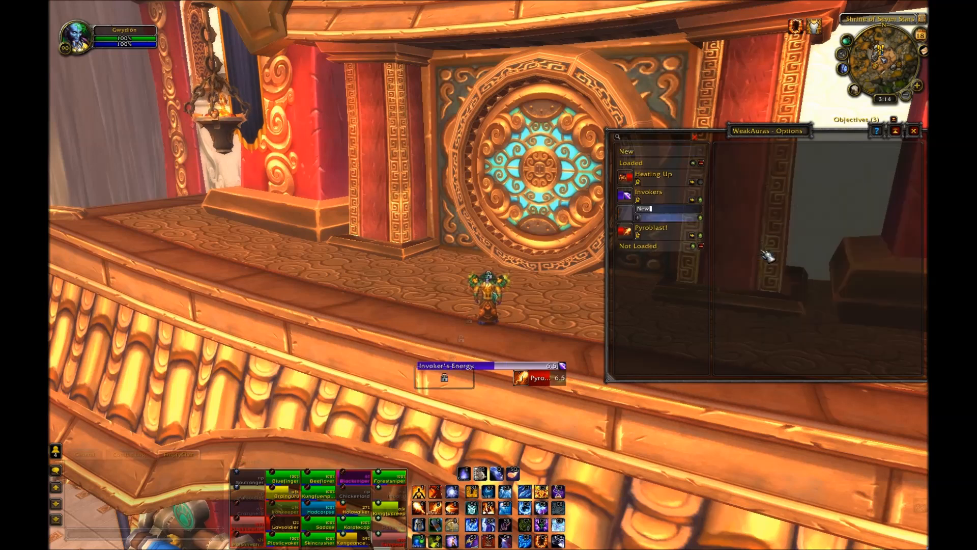
pyautogui.write('Mage')
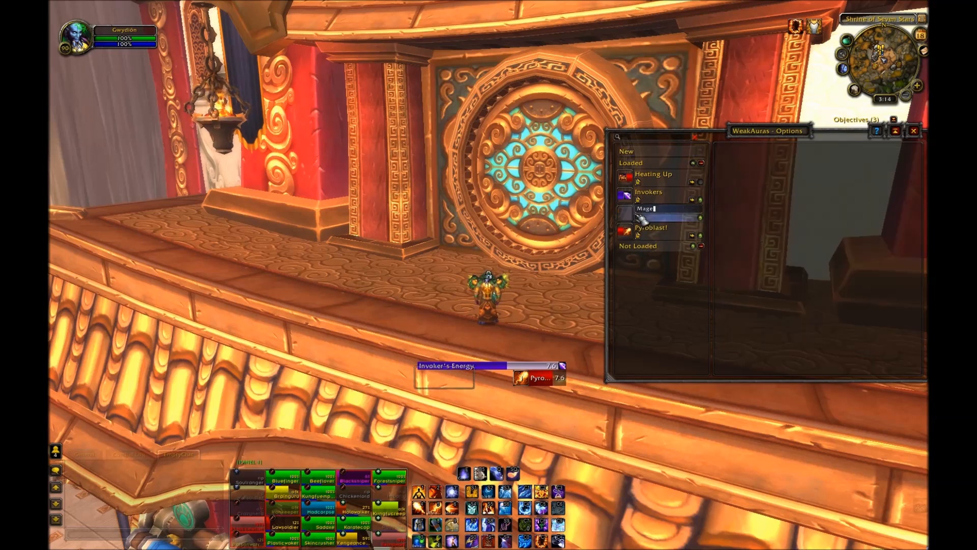
pyautogui.press('Return')
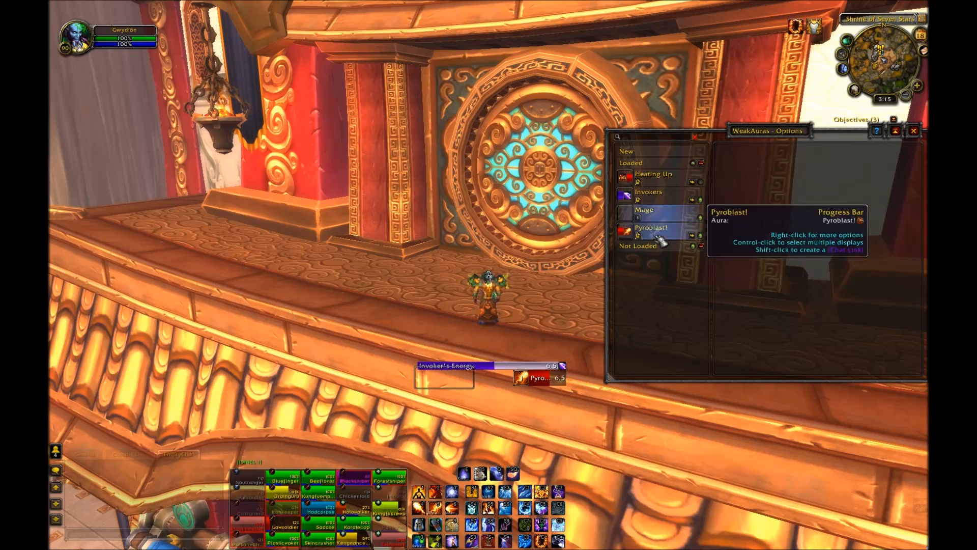
# Step: Add the Pyroblast!, Invokers and Heating Up auras to the Mage group
pyautogui.click(693, 236)
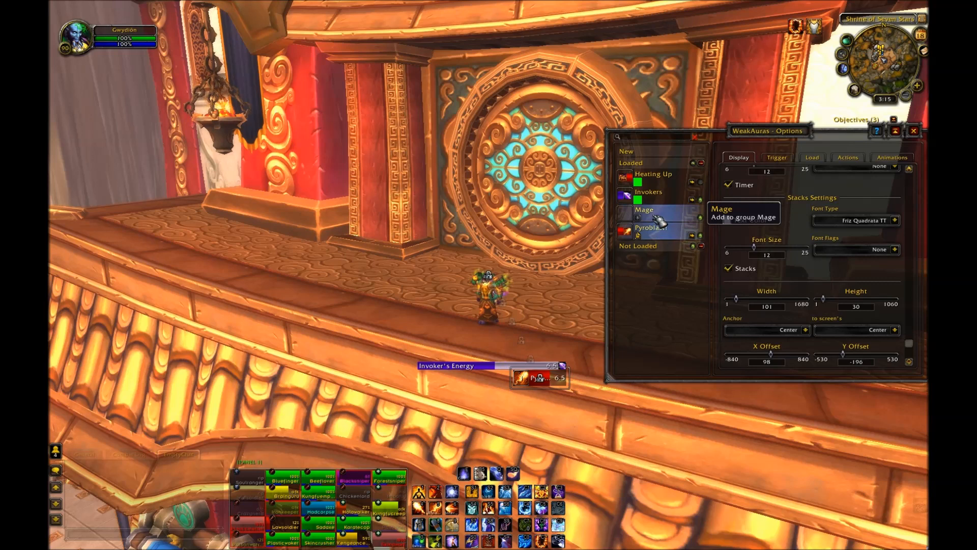
pyautogui.click(671, 211)
pyautogui.click(697, 203)
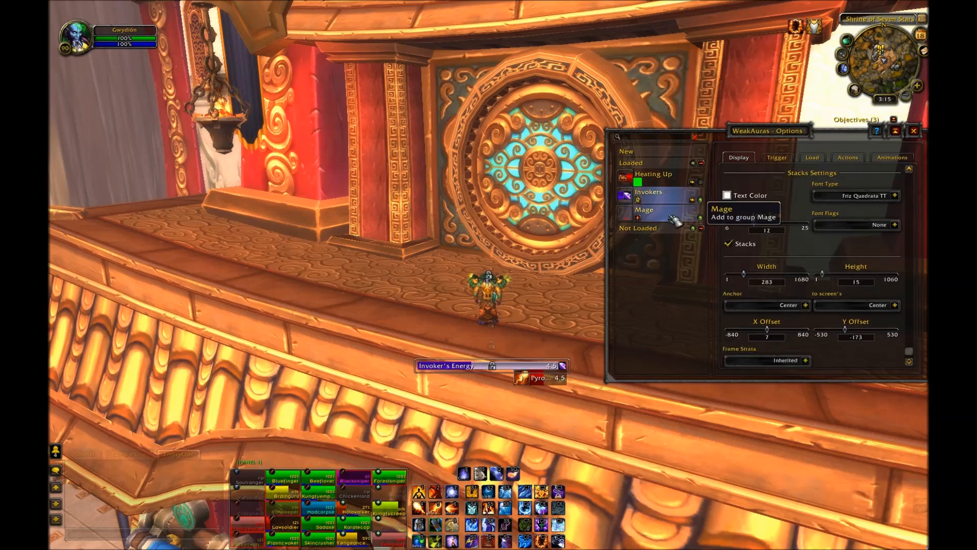
pyautogui.click(664, 210)
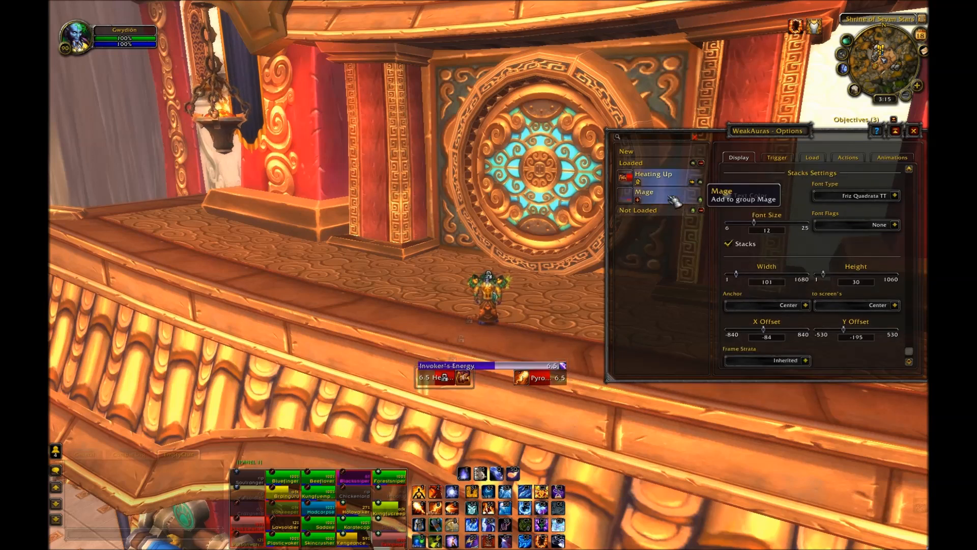
pyautogui.click(675, 201)
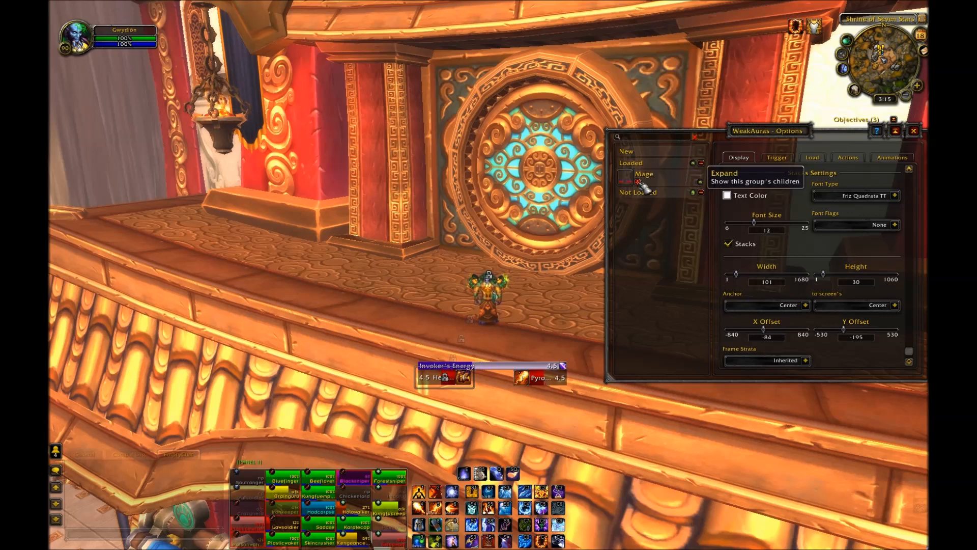
pyautogui.click(638, 183)
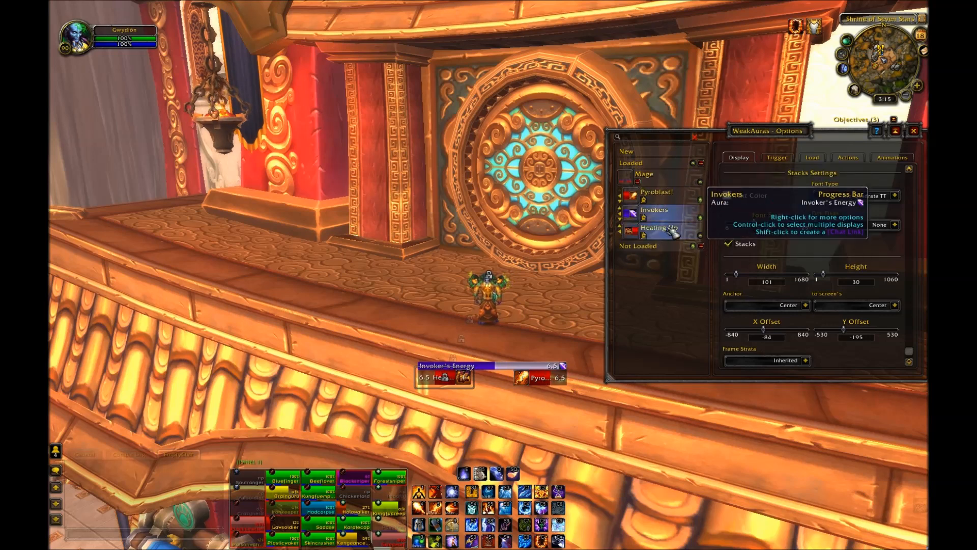
pyautogui.click(686, 233)
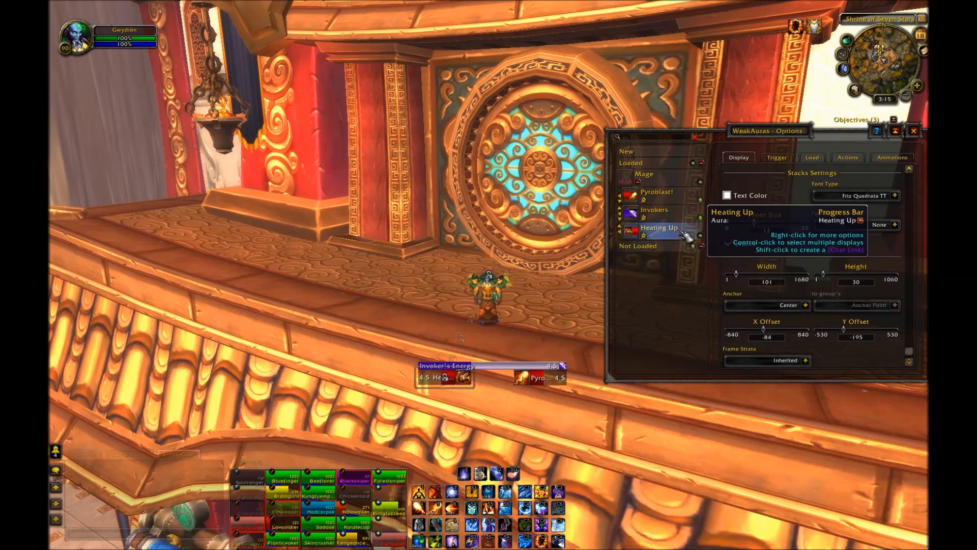
pyautogui.click(626, 235)
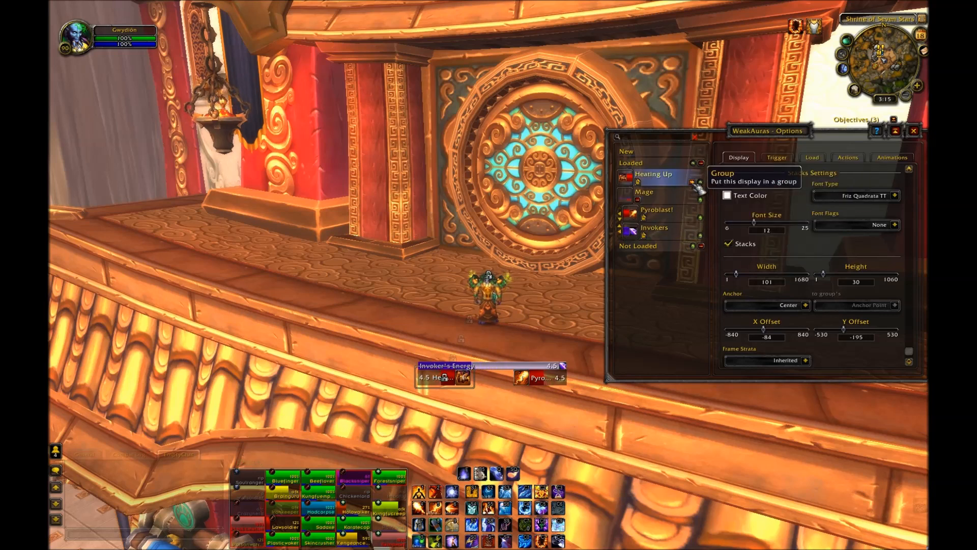
pyautogui.click(692, 182)
pyautogui.click(662, 194)
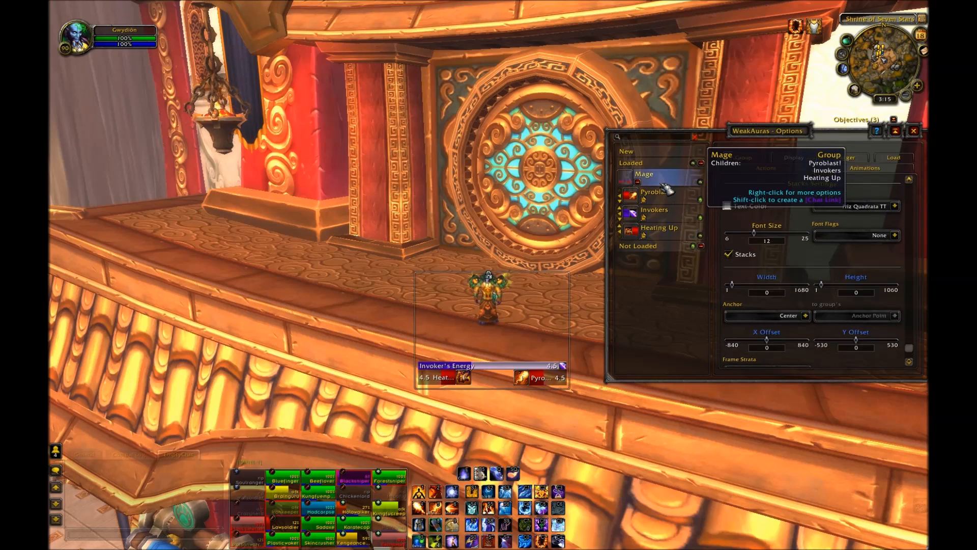
# Step: Create a new icon aura and resize it to about 34 by 29, placing it between the Heating Up and Pyroblast! bars
pyautogui.moveTo(527, 308)
pyautogui.mouseDown()
pyautogui.moveTo(505, 312)
pyautogui.moveTo(532, 320)
pyautogui.moveTo(539, 305)
pyautogui.moveTo(528, 310)
pyautogui.mouseUp()
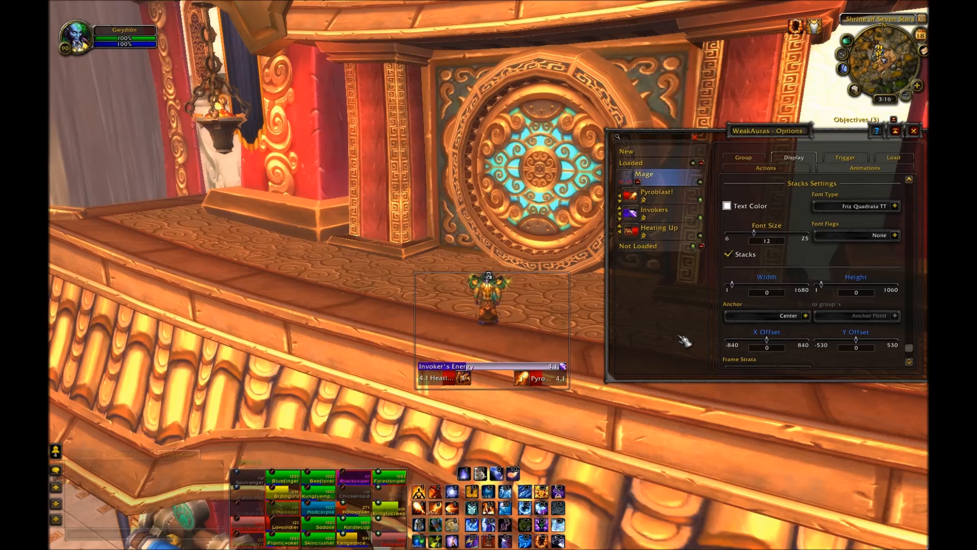
pyautogui.click(662, 153)
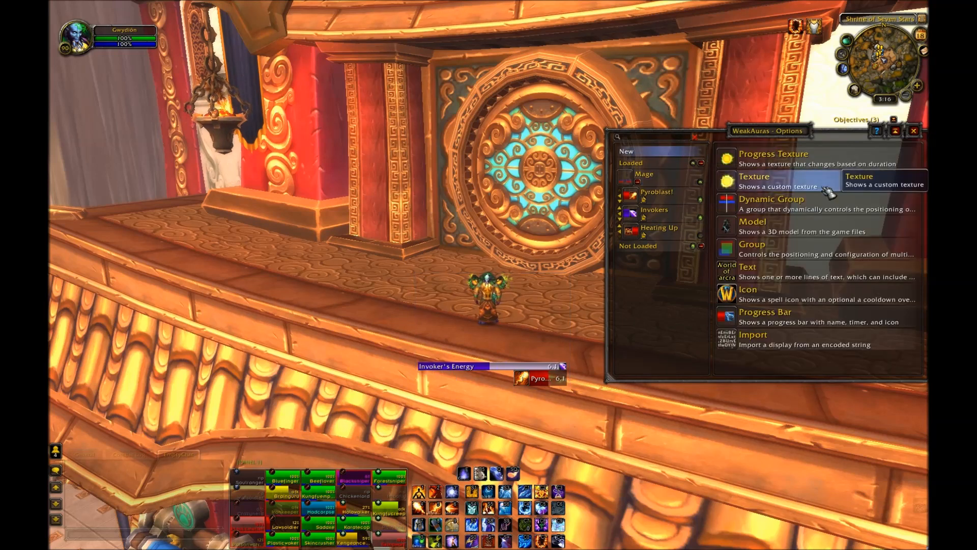
pyautogui.click(763, 301)
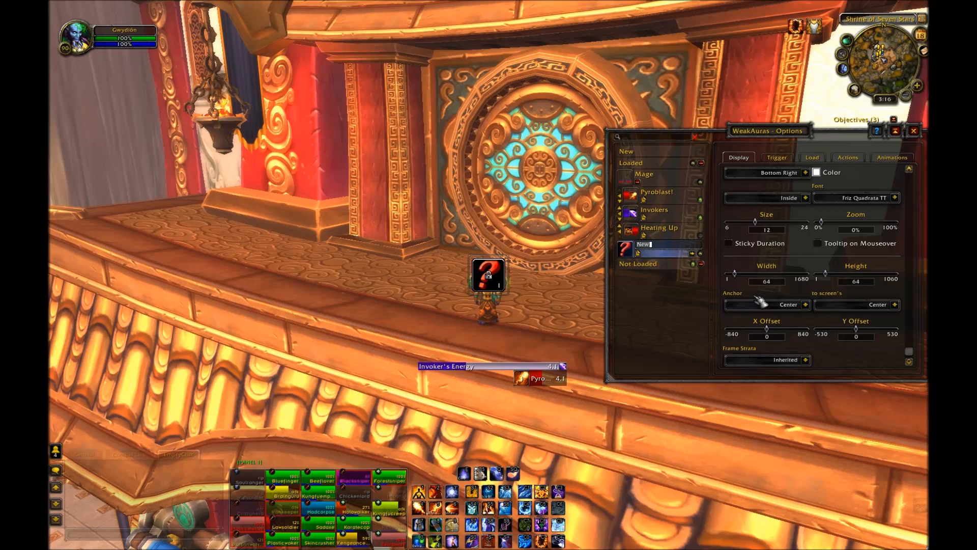
pyautogui.moveTo(489, 275); pyautogui.dragTo(500, 422)
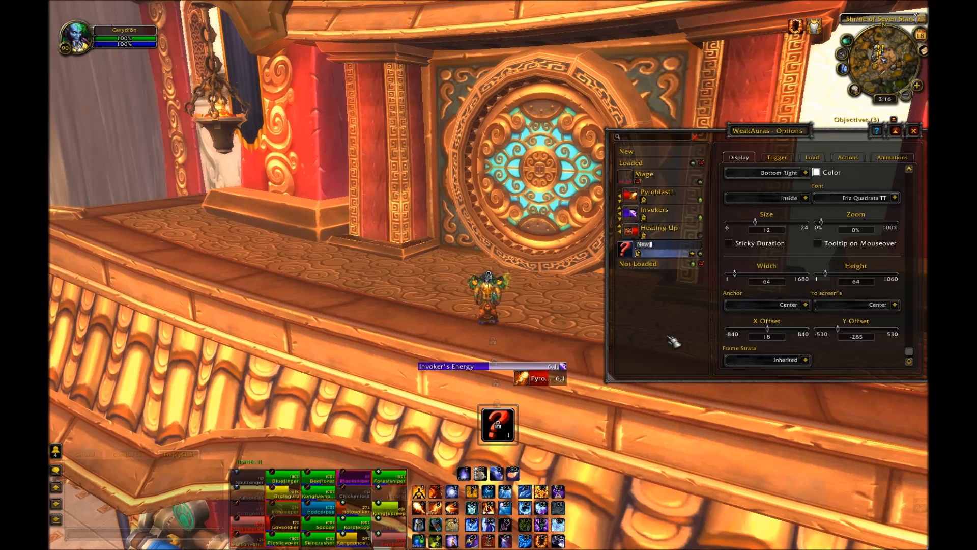
pyautogui.click(702, 236)
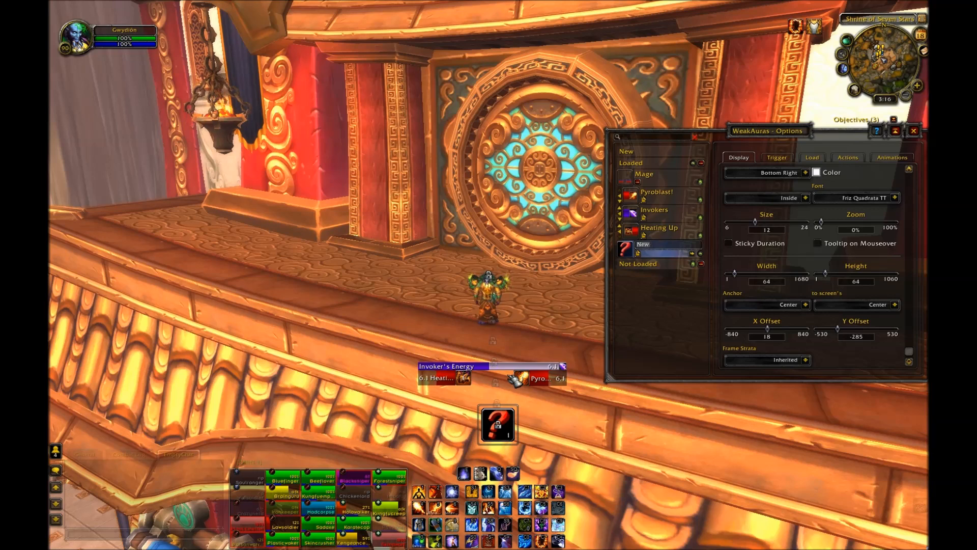
pyautogui.moveTo(496, 427); pyautogui.dragTo(491, 388)
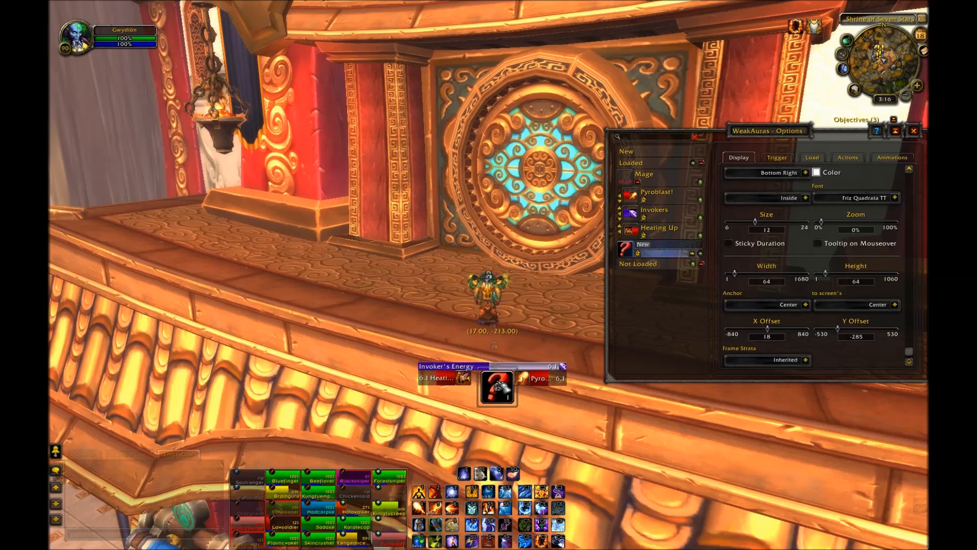
pyautogui.moveTo(488, 408); pyautogui.dragTo(509, 381)
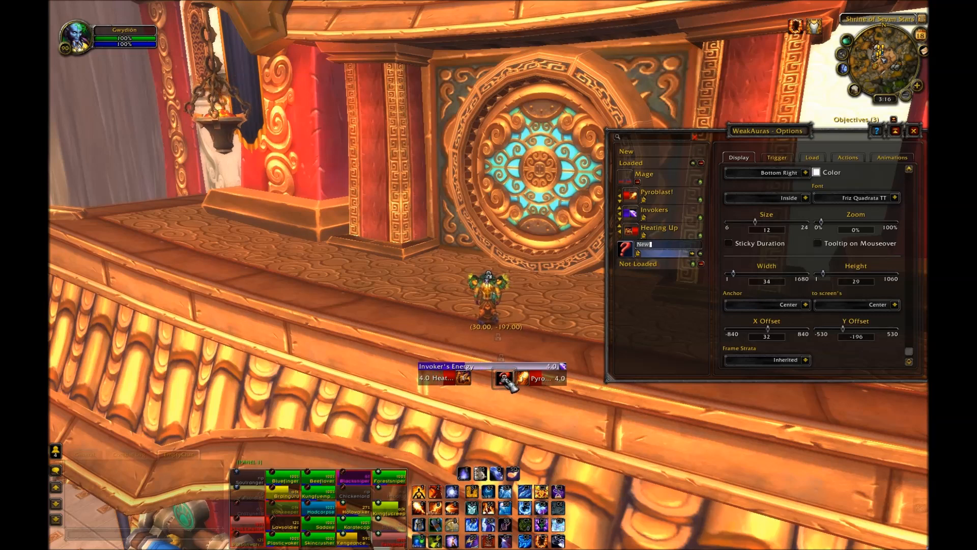
# Step: Set the icon's trigger to track the Living Bomb aura
pyautogui.click(776, 157)
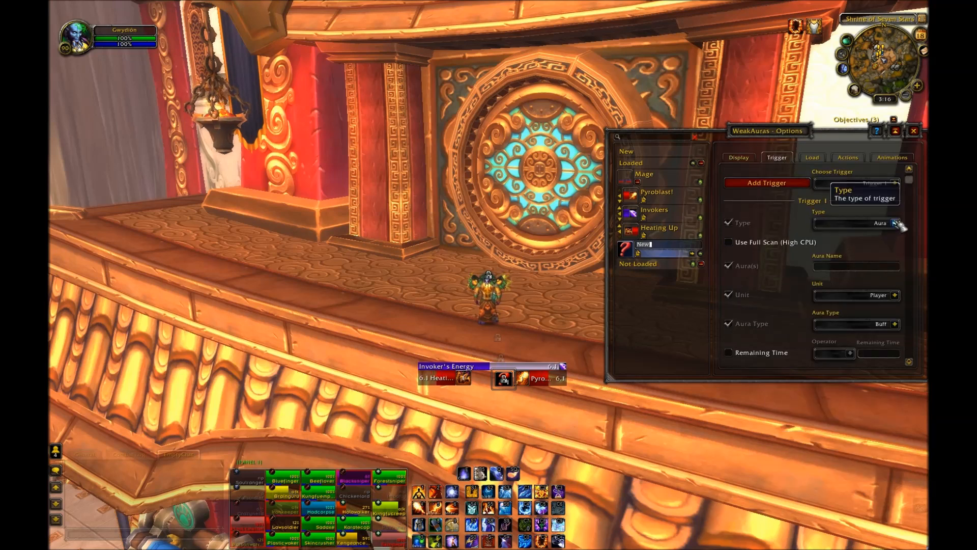
pyautogui.click(869, 266)
pyautogui.write('L')
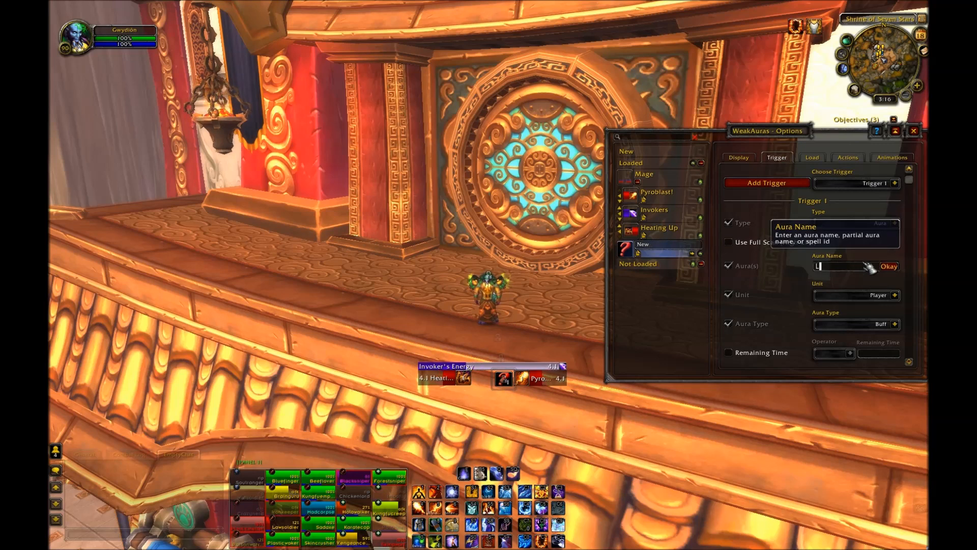
pyautogui.write('iving Bomb')
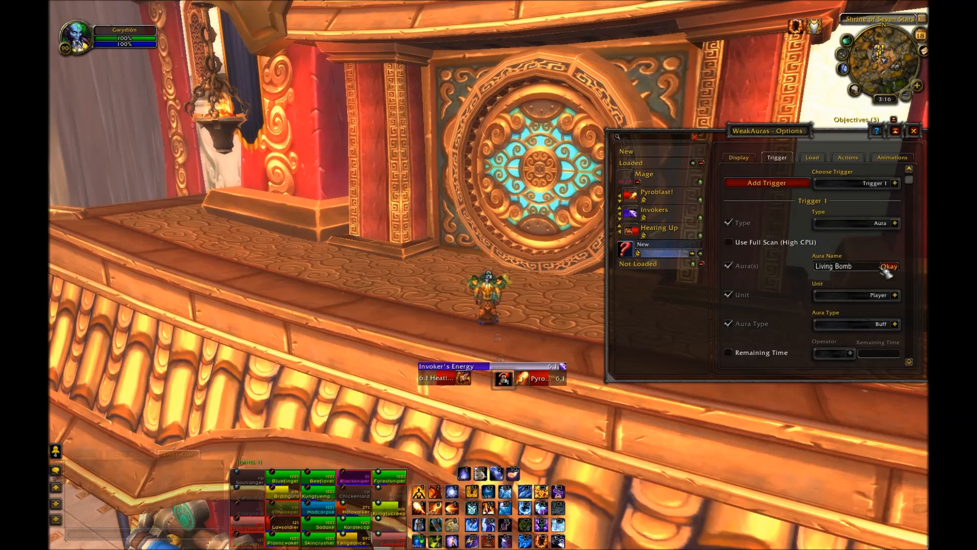
pyautogui.click(889, 266)
# Step: Set the trigger unit to Target and aura type to Debuff, and enable Own Only
pyautogui.moveTo(790, 262)
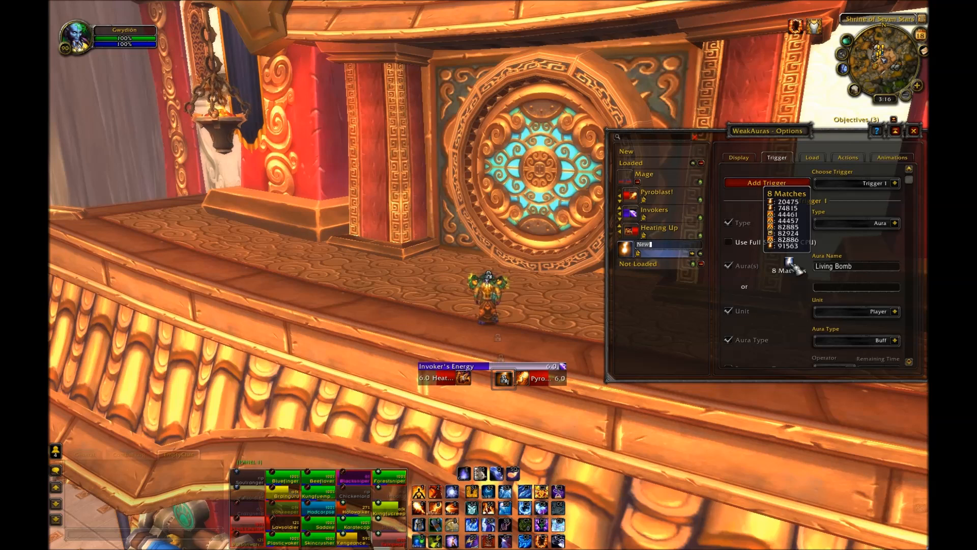
pyautogui.scroll(-3, 794, 295)
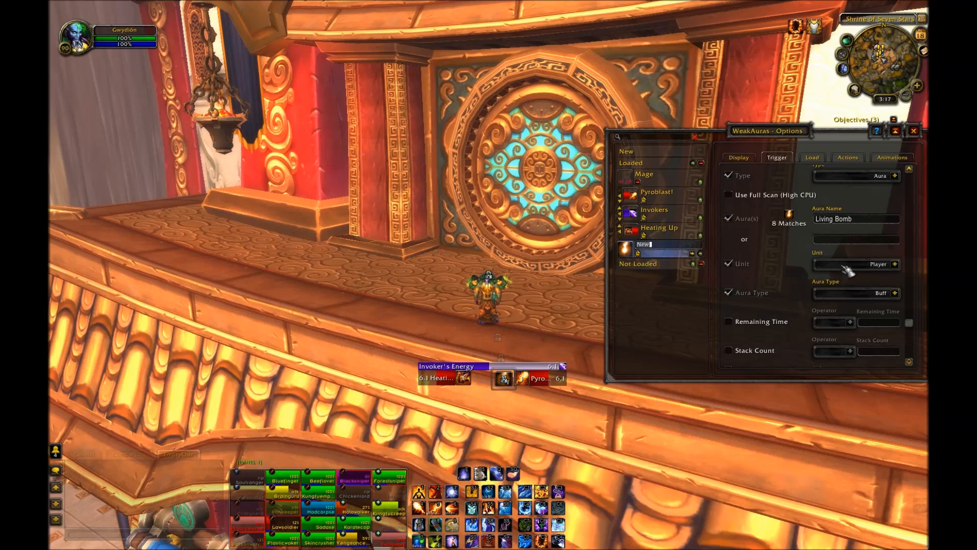
pyautogui.click(896, 265)
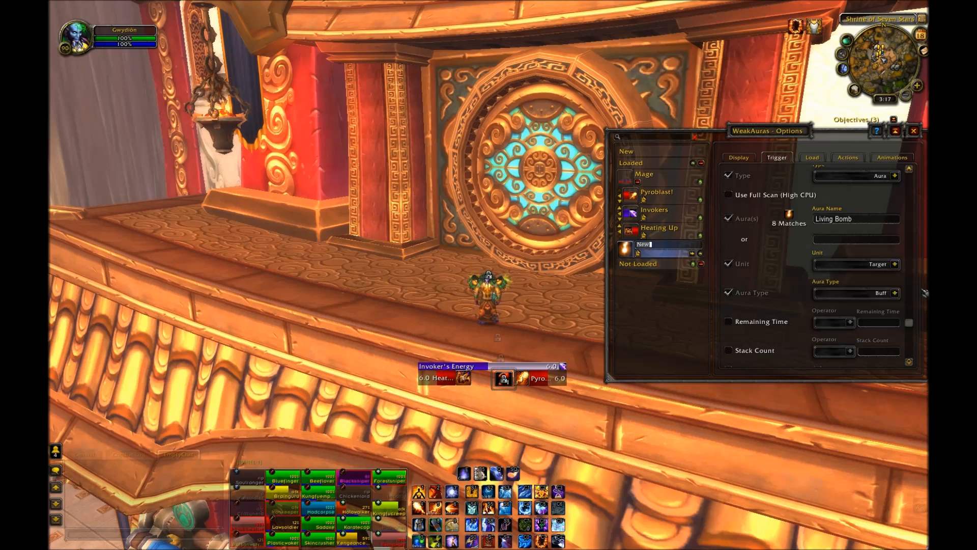
pyautogui.scroll(-1, 787, 298)
pyautogui.click(895, 283)
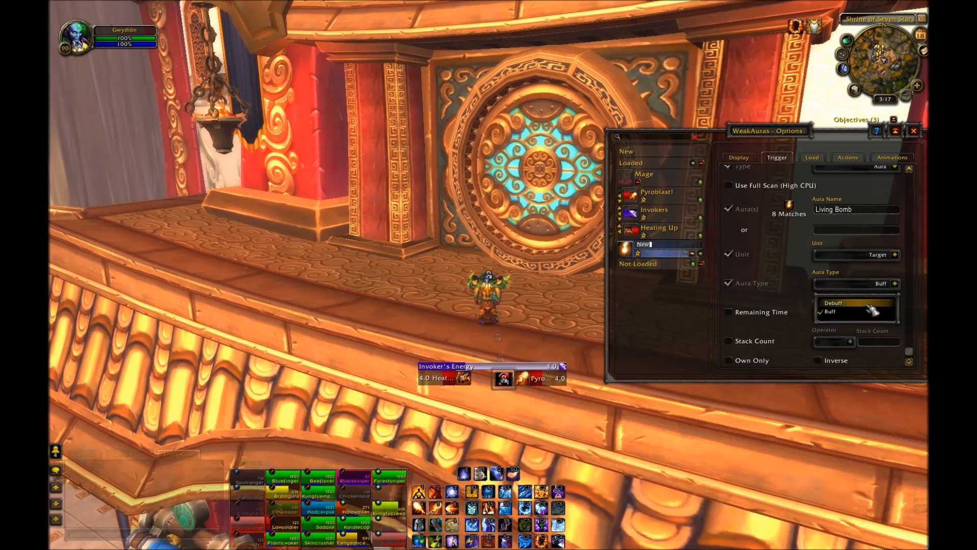
pyautogui.click(872, 312)
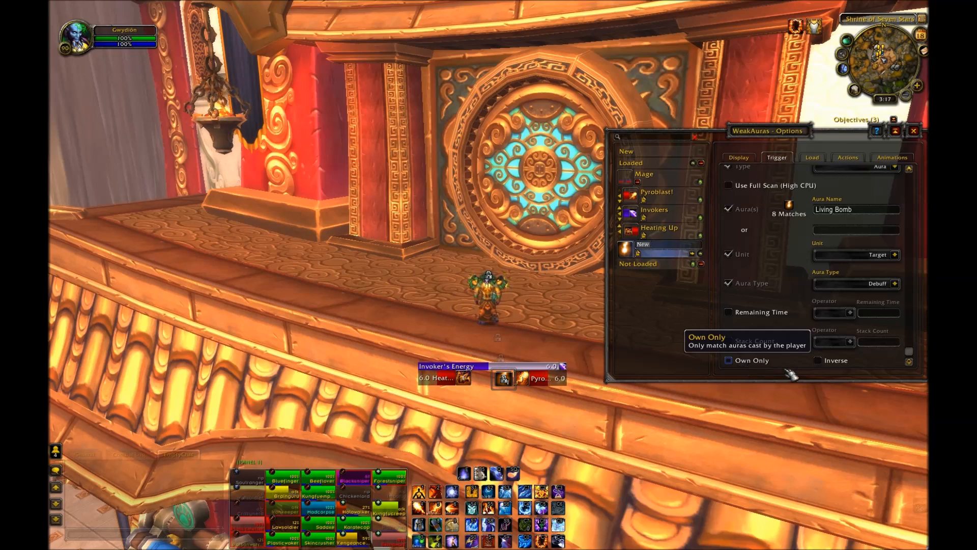
pyautogui.click(763, 361)
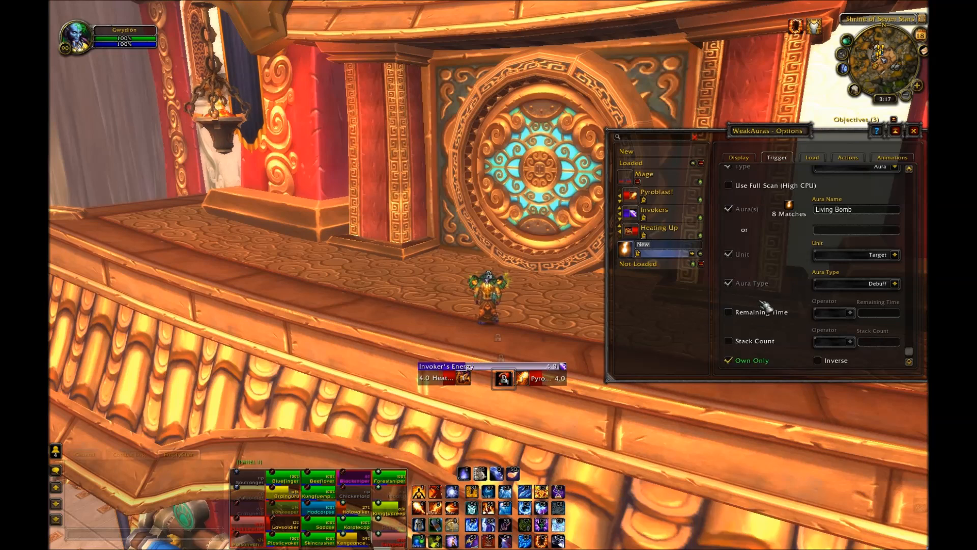
# Step: Turn off Automatic Icon and choose the Ability_Mage_LivingBomb icon as the display icon
pyautogui.scroll(3, 768, 305)
pyautogui.click(737, 158)
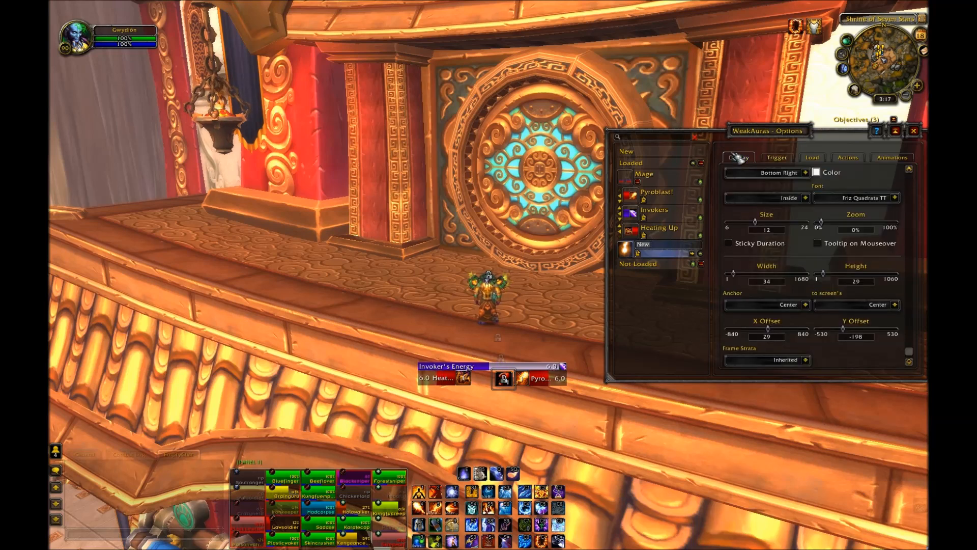
pyautogui.click(775, 158)
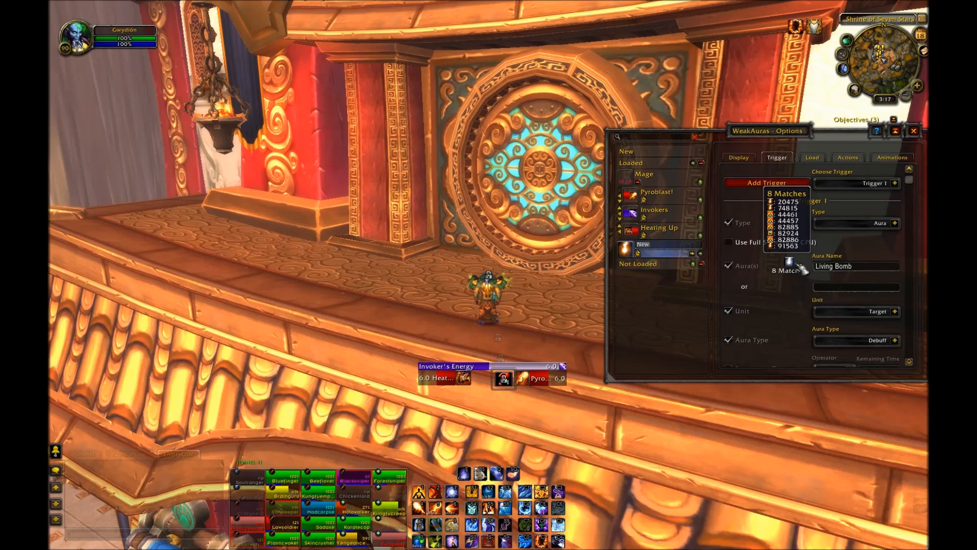
pyautogui.click(739, 157)
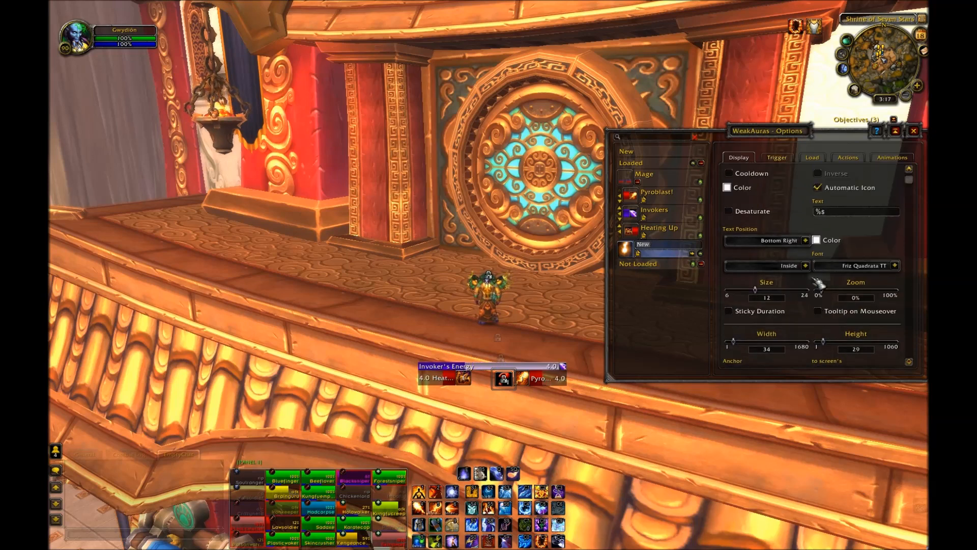
pyautogui.click(818, 187)
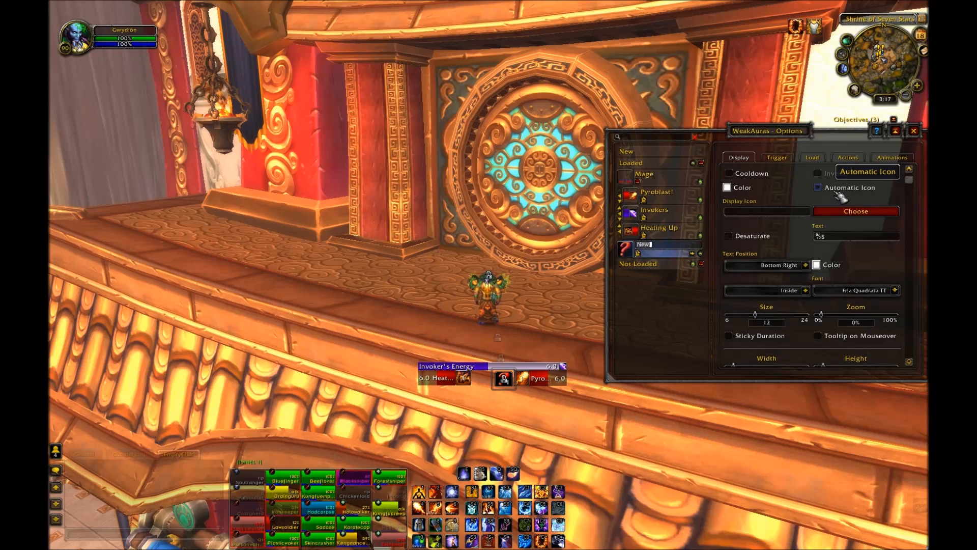
pyautogui.click(822, 213)
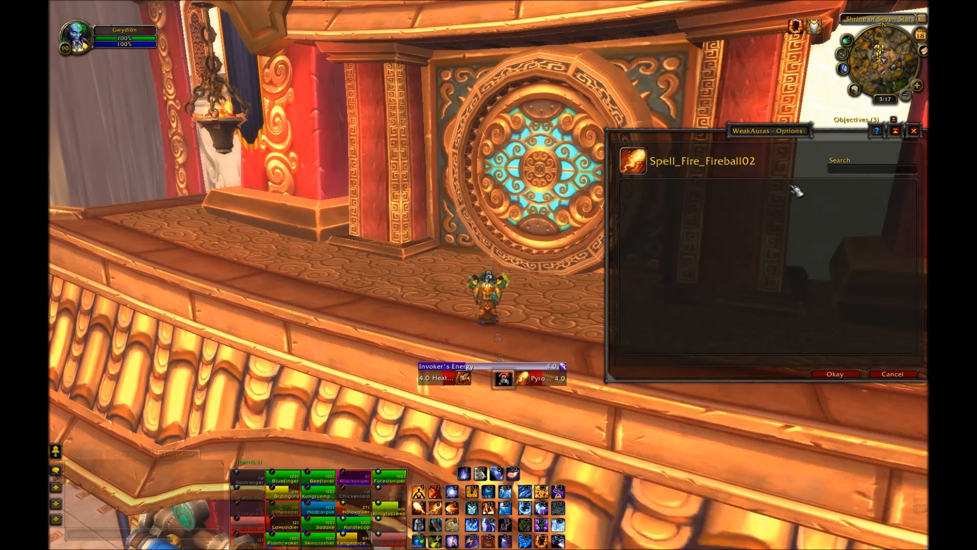
pyautogui.write('Living Bomb')
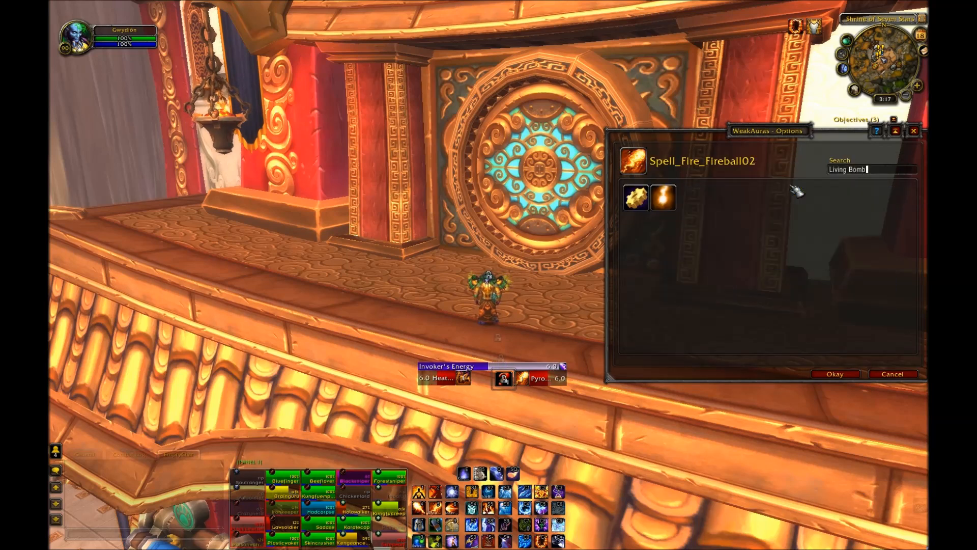
pyautogui.hotkey('ctrl', 'a')
pyautogui.press('BackSpace')
pyautogui.write('B')
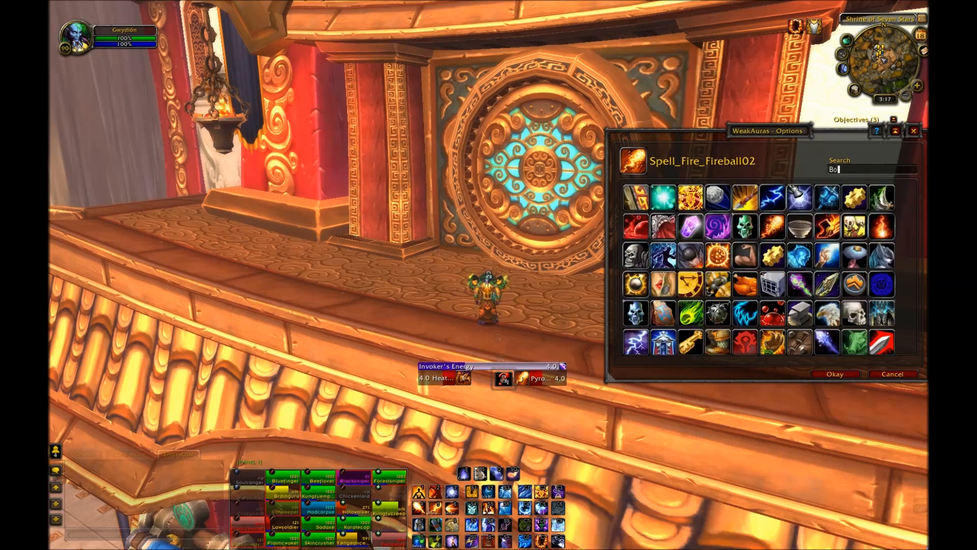
pyautogui.write('omb')
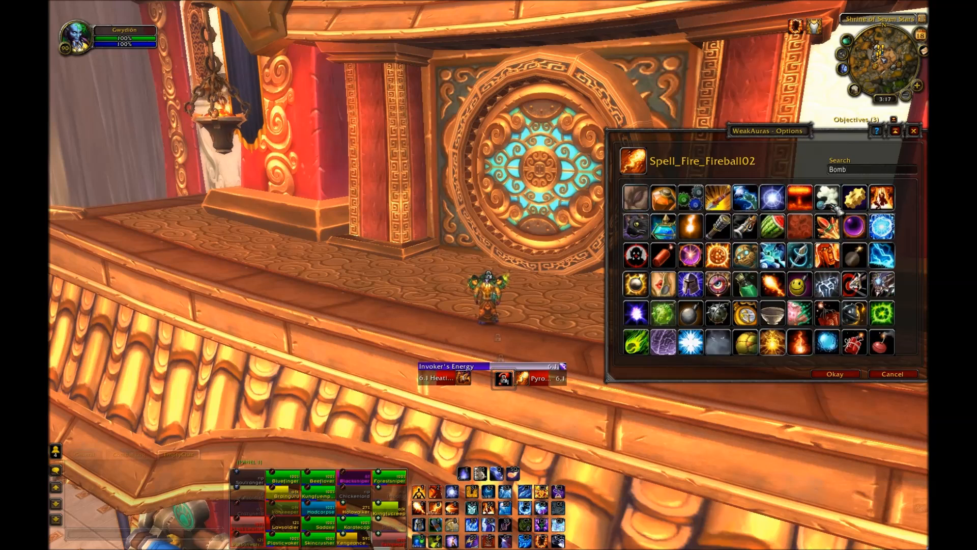
pyautogui.scroll(-3, 814, 230)
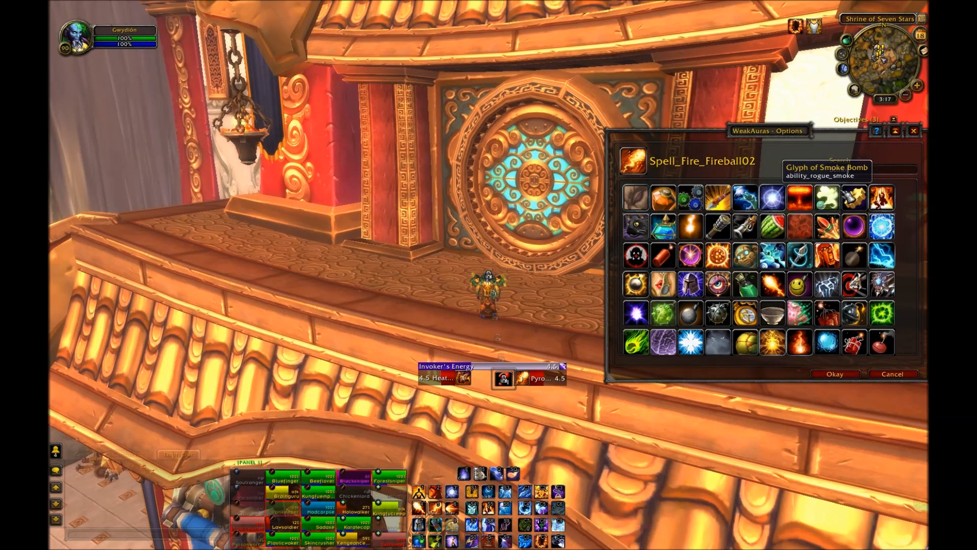
pyautogui.press('BackSpace')
pyautogui.press('BackSpace')
pyautogui.press('BackSpace')
pyautogui.press('BackSpace')
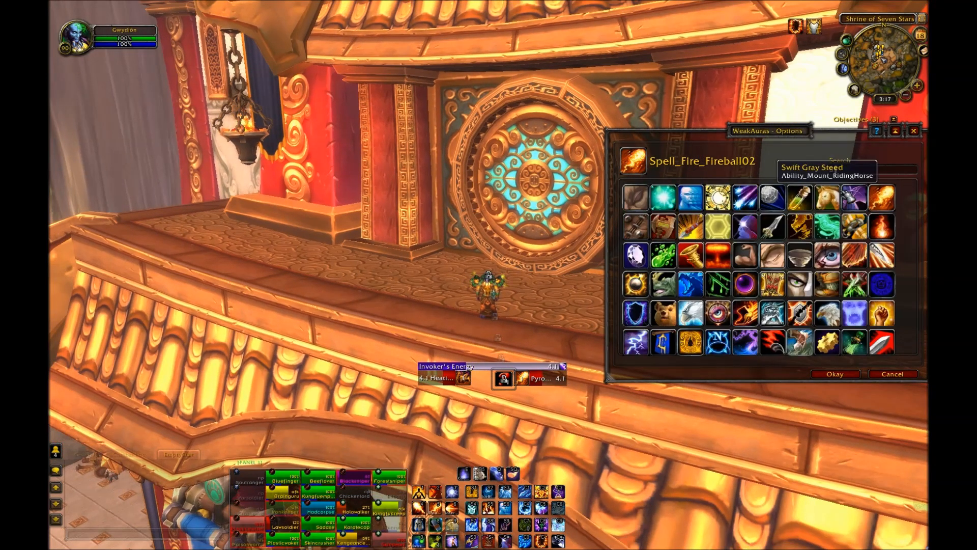
pyautogui.write('living')
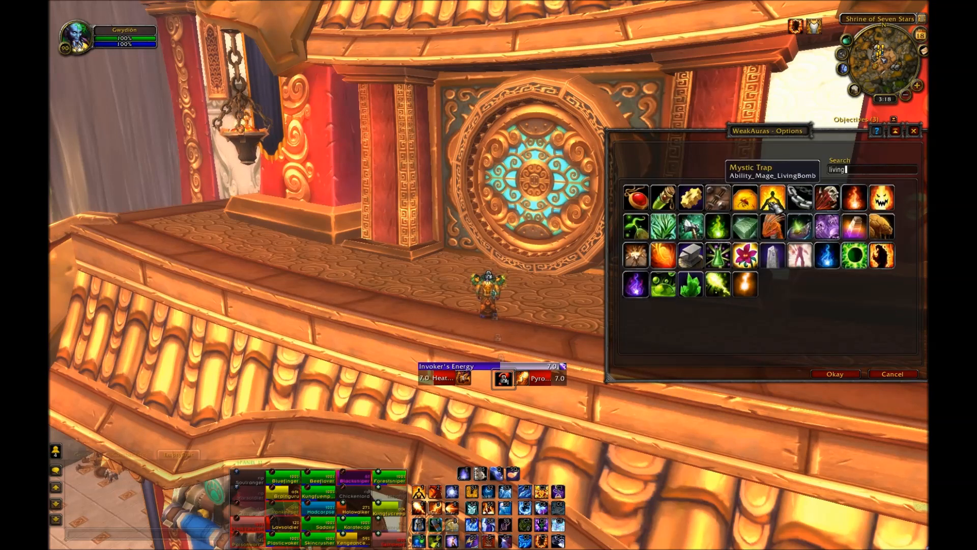
pyautogui.click(746, 198)
pyautogui.click(835, 374)
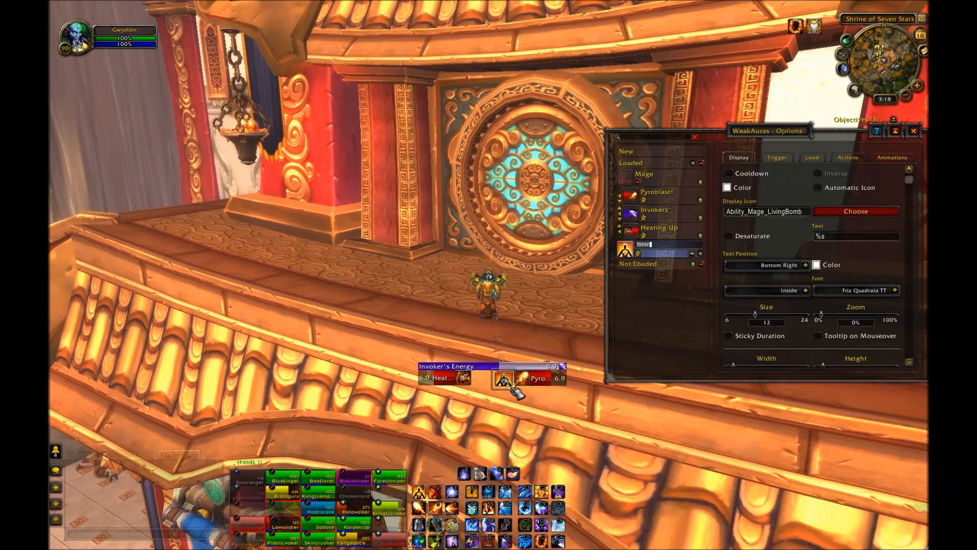
# Step: Rename the icon aura to Living Bomb and add it to the Mage group
pyautogui.moveTo(512, 389); pyautogui.dragTo(505, 379)
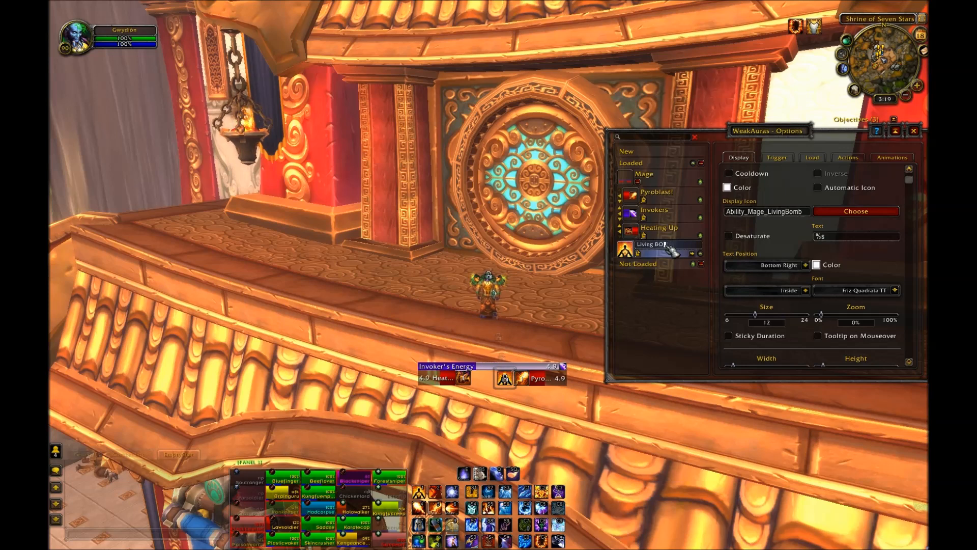
pyautogui.press('Return')
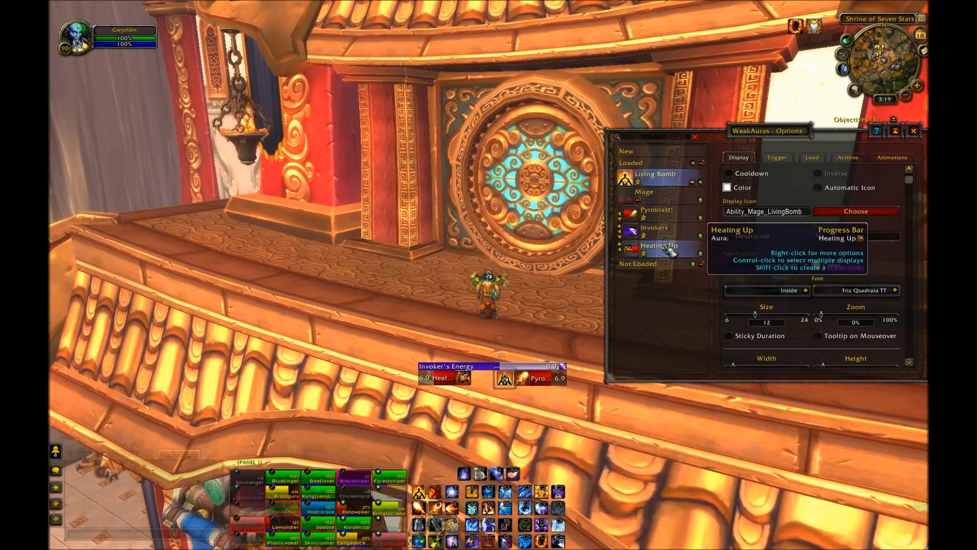
pyautogui.click(638, 182)
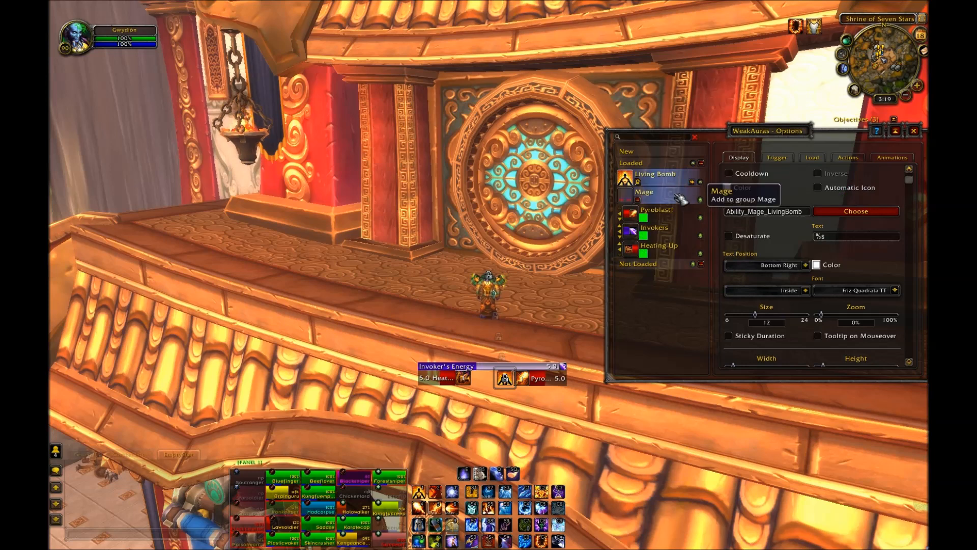
pyautogui.click(677, 196)
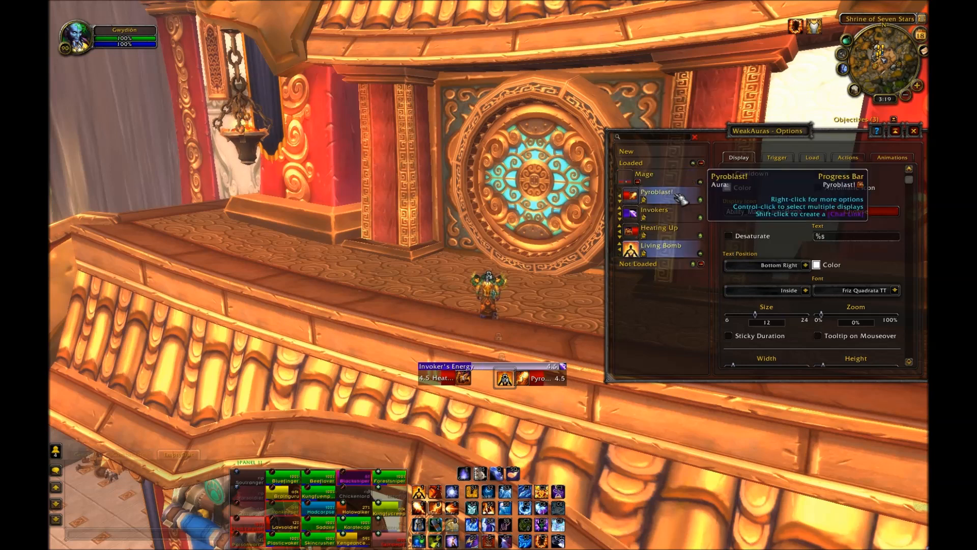
# Step: Create another icon aura and set its trigger type to Status with Action Usable
pyautogui.click(650, 154)
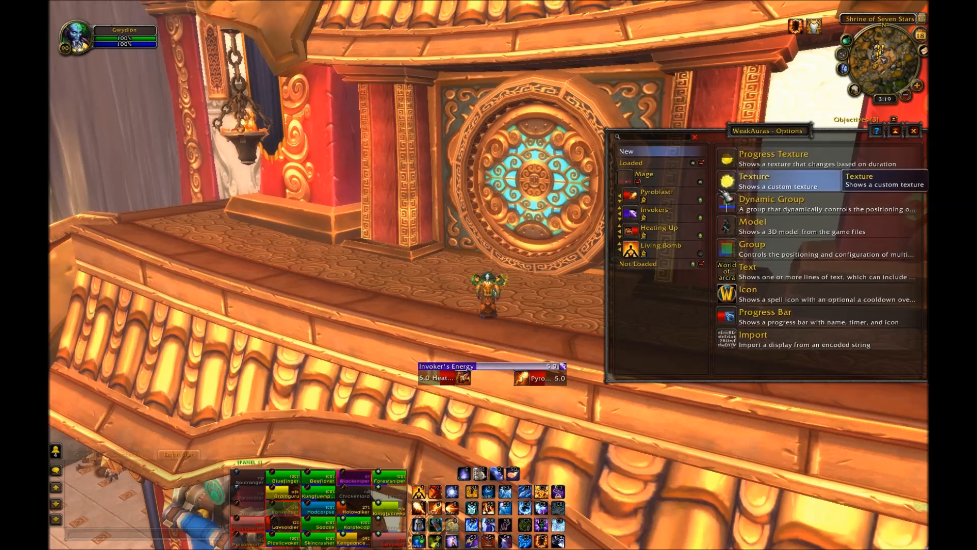
pyautogui.click(700, 253)
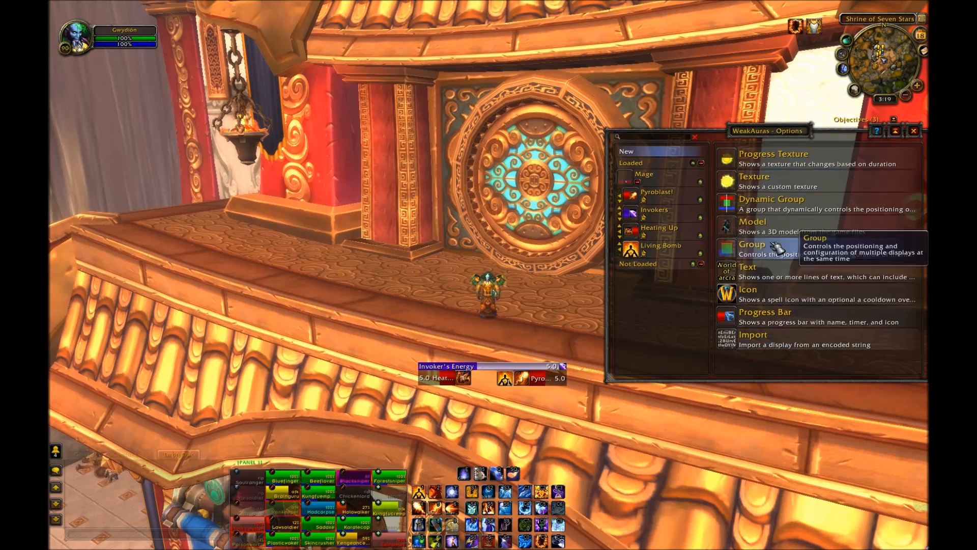
pyautogui.click(786, 303)
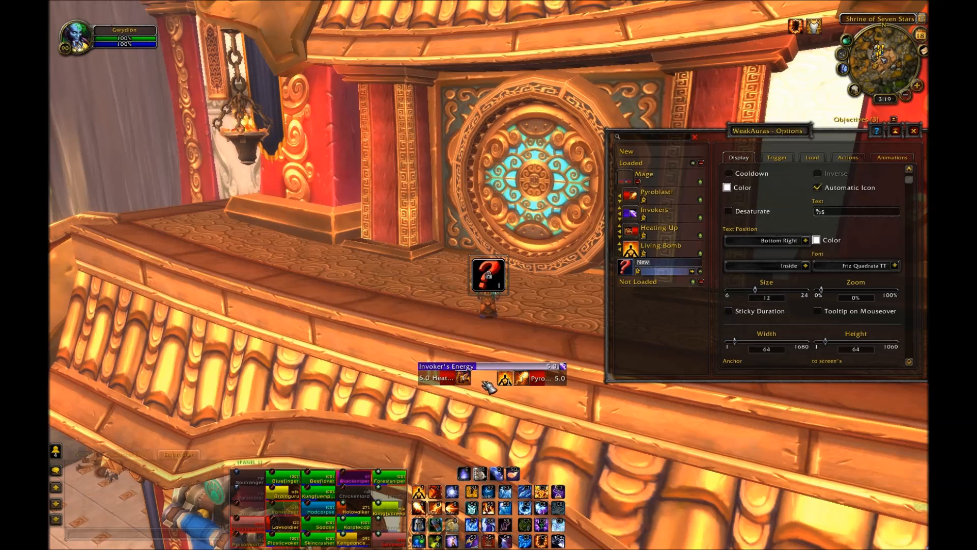
pyautogui.click(779, 160)
pyautogui.click(895, 223)
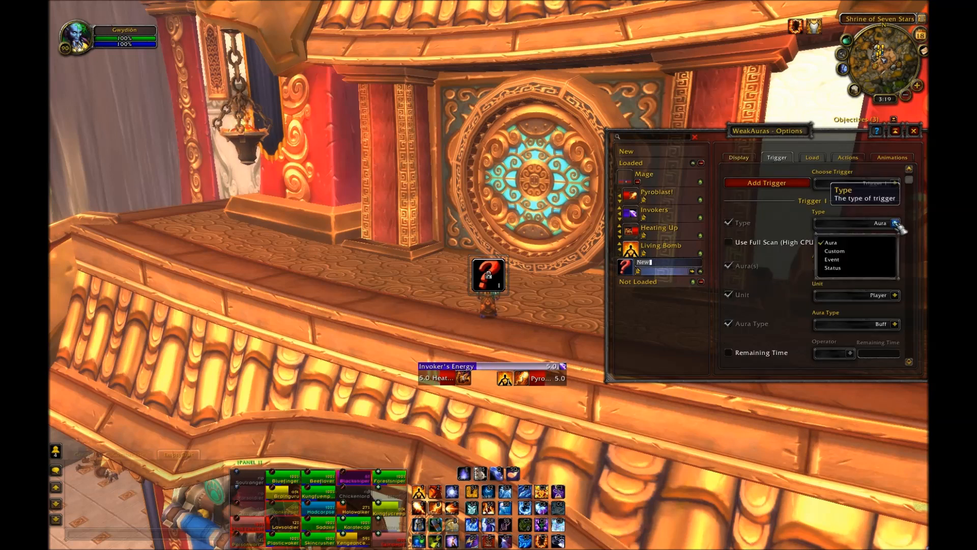
pyautogui.click(891, 268)
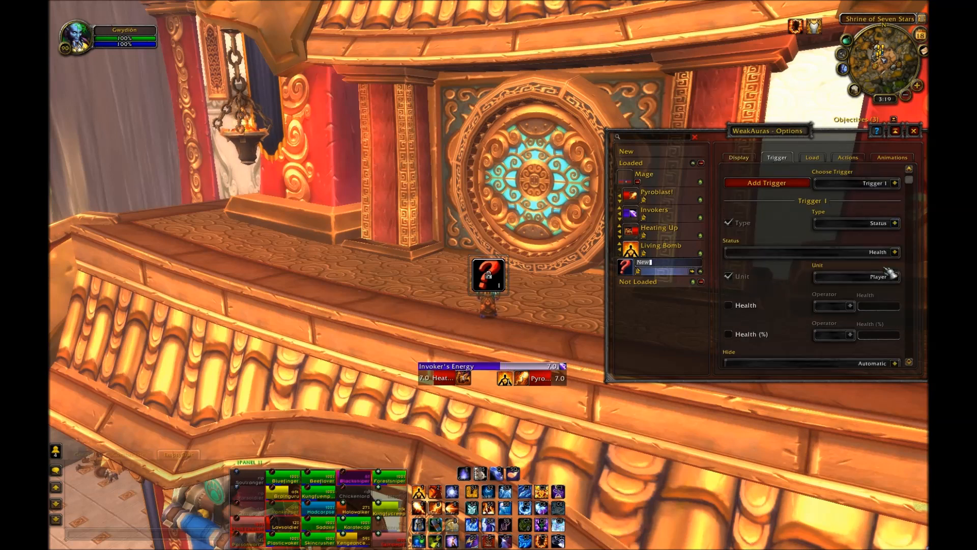
pyautogui.scroll(-1, 890, 274)
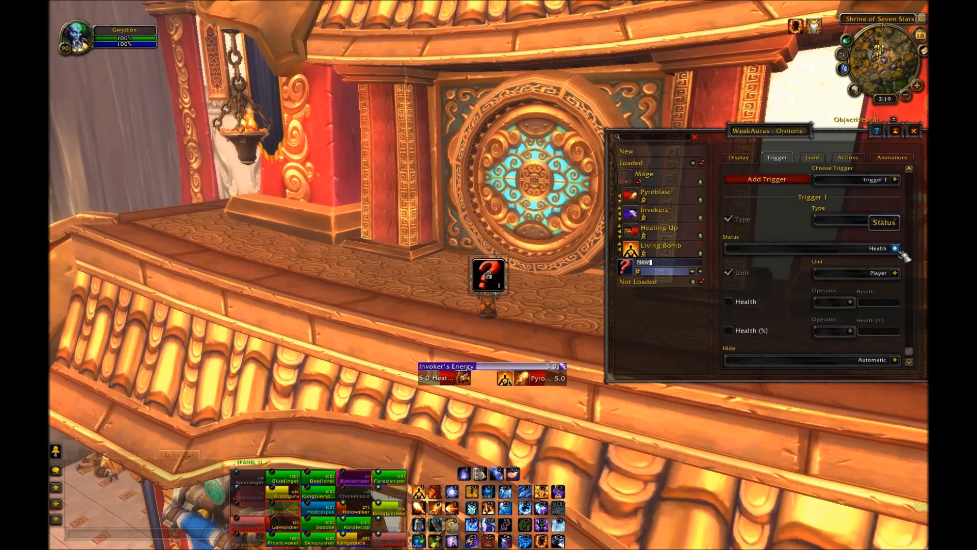
pyautogui.click(897, 251)
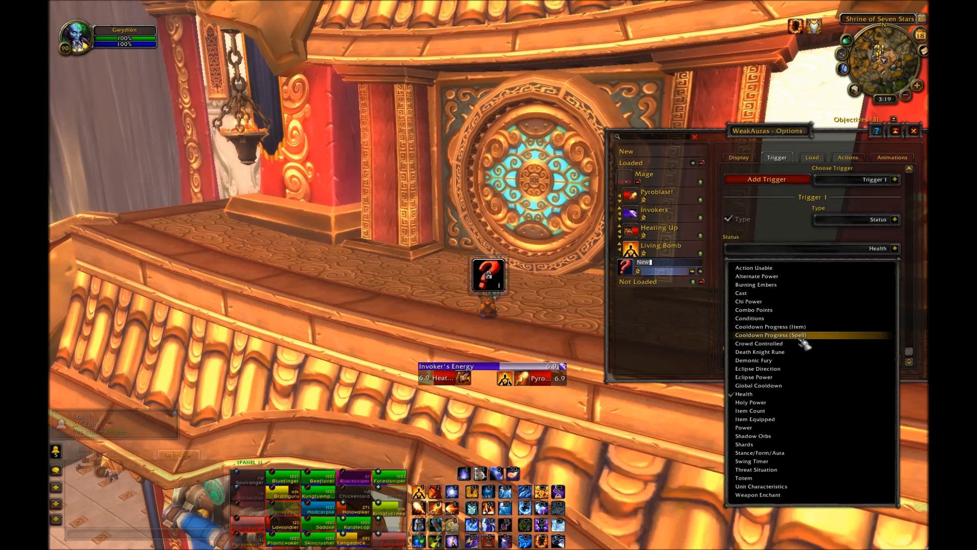
pyautogui.click(784, 268)
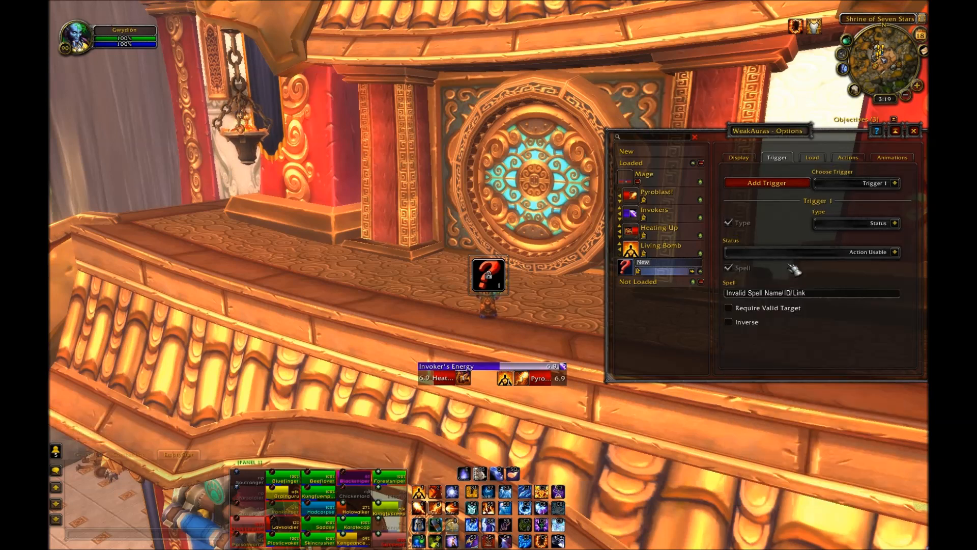
# Step: Set the trigger's spell to Inferno Blast
pyautogui.click(819, 293)
pyautogui.press('BackSpace')
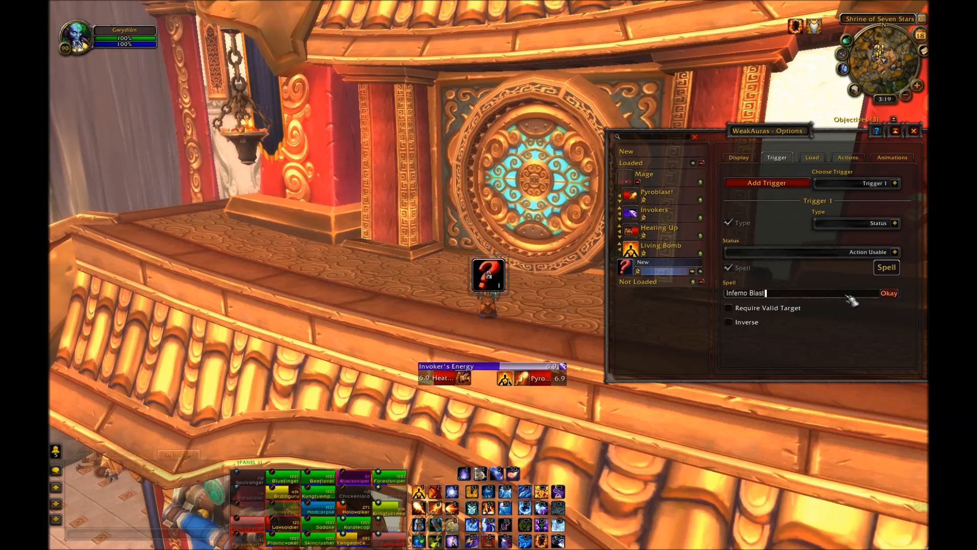
pyautogui.click(890, 294)
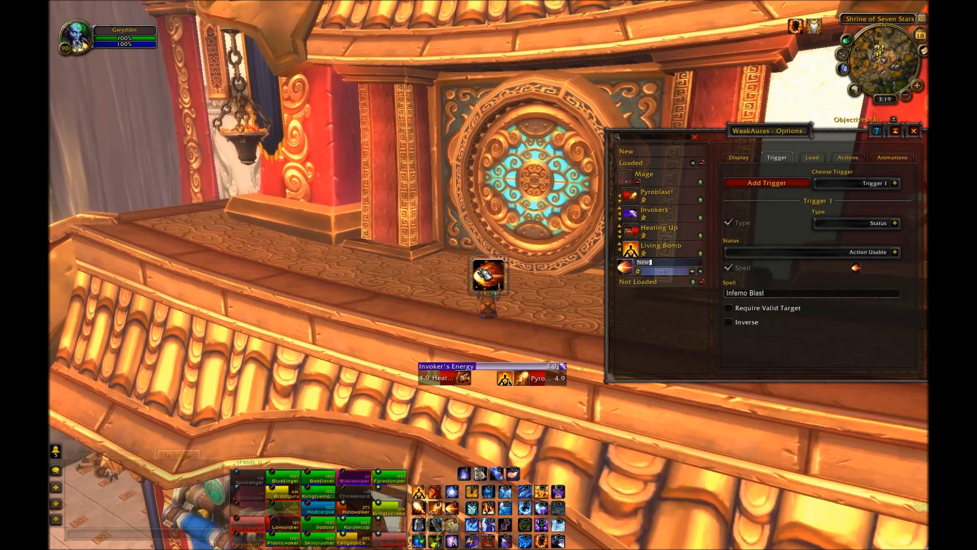
pyautogui.click(743, 157)
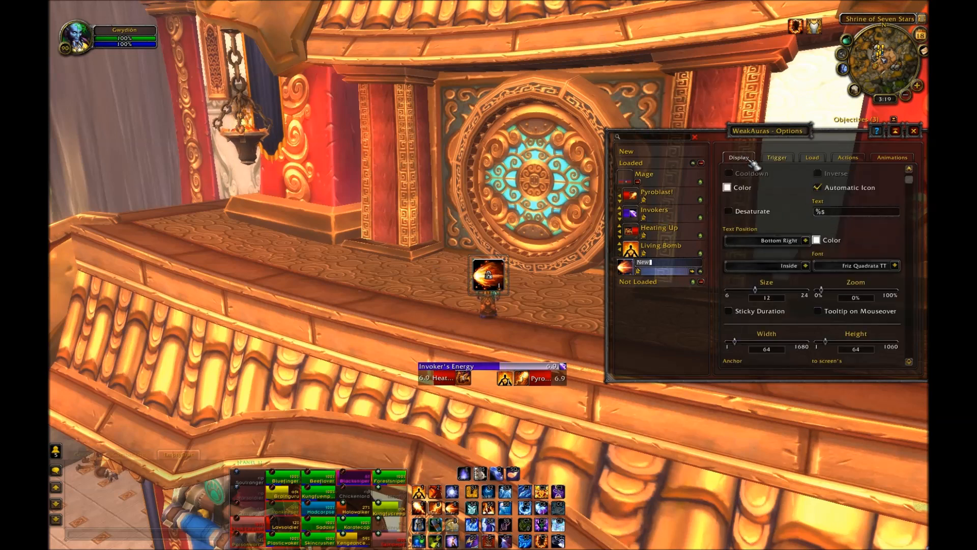
# Step: Move the new Inferno Blast icon into the bar row between the Heating Up and Pyroblast! bars, sized about 34 by 30
pyautogui.moveTo(489, 278); pyautogui.dragTo(484, 390)
pyautogui.moveTo(486, 381)
pyautogui.mouseDown()
pyautogui.moveTo(496, 396)
pyautogui.moveTo(496, 386)
pyautogui.mouseUp()
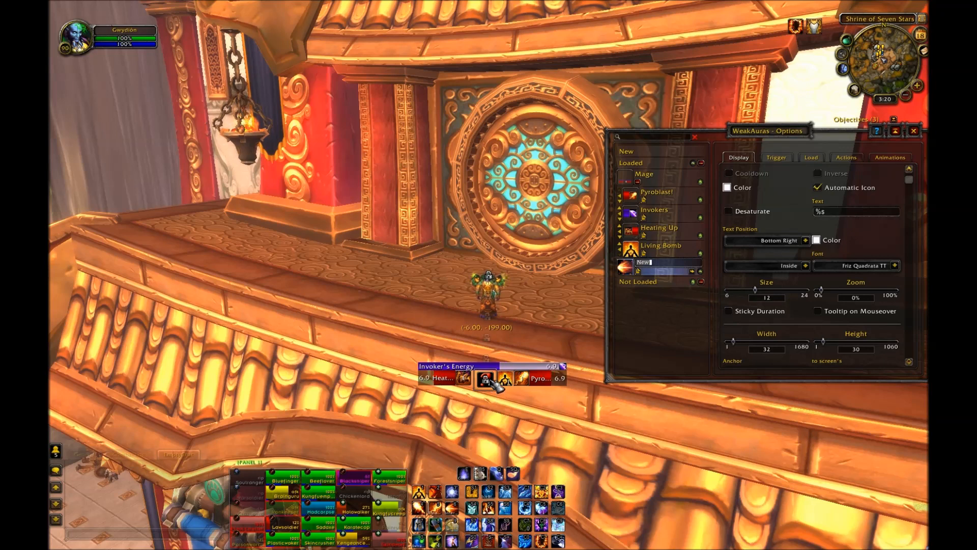
pyautogui.moveTo(495, 386); pyautogui.dragTo(498, 380)
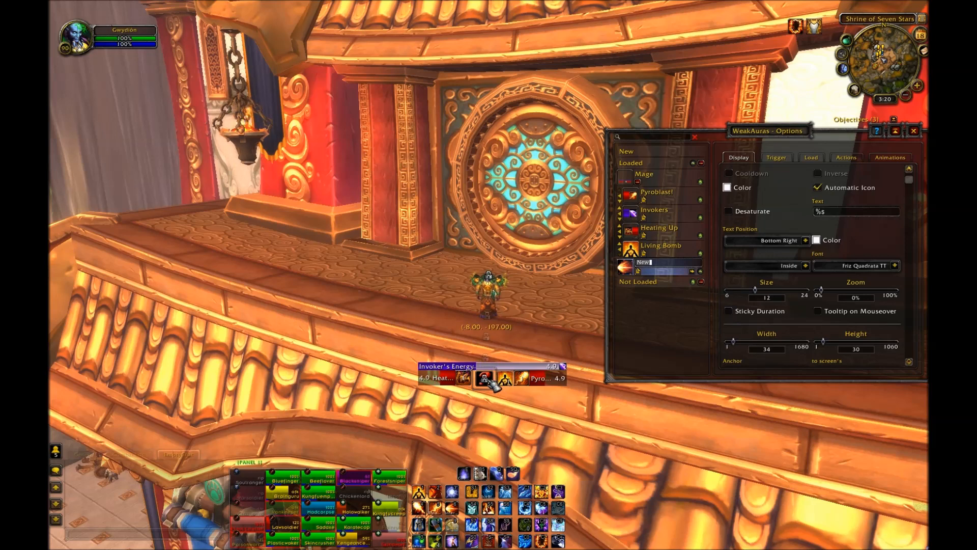
pyautogui.moveTo(490, 382); pyautogui.dragTo(491, 382)
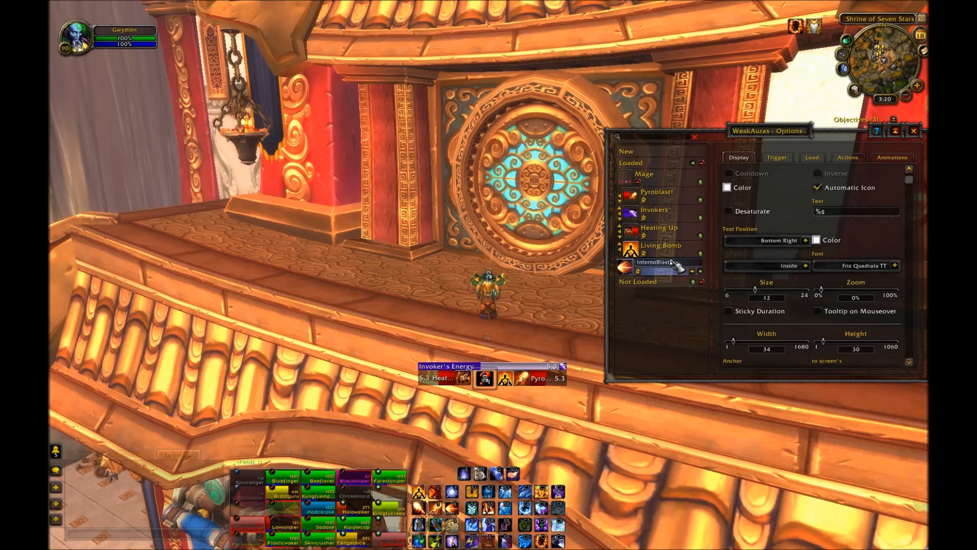
# Step: Add the InfernoBlastCD icon to the Mage group and nudge it into place between the bars
pyautogui.moveTo(679, 265); pyautogui.dragTo(679, 203)
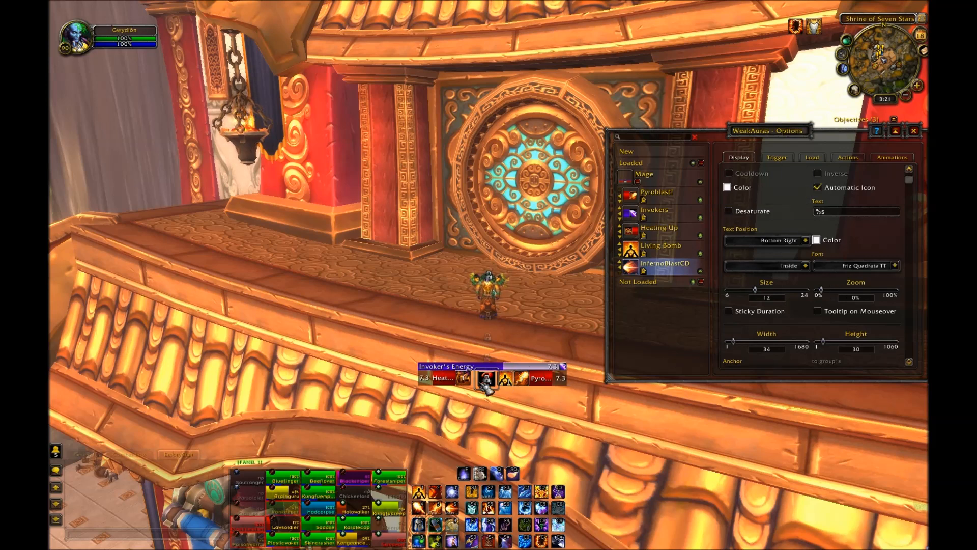
pyautogui.moveTo(481, 382); pyautogui.dragTo(481, 381)
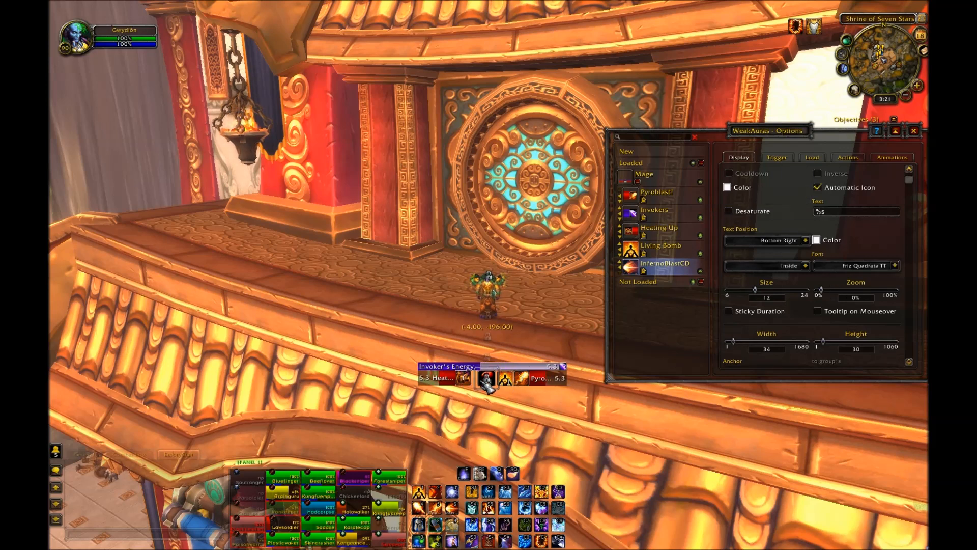
pyautogui.moveTo(479, 381); pyautogui.dragTo(480, 380)
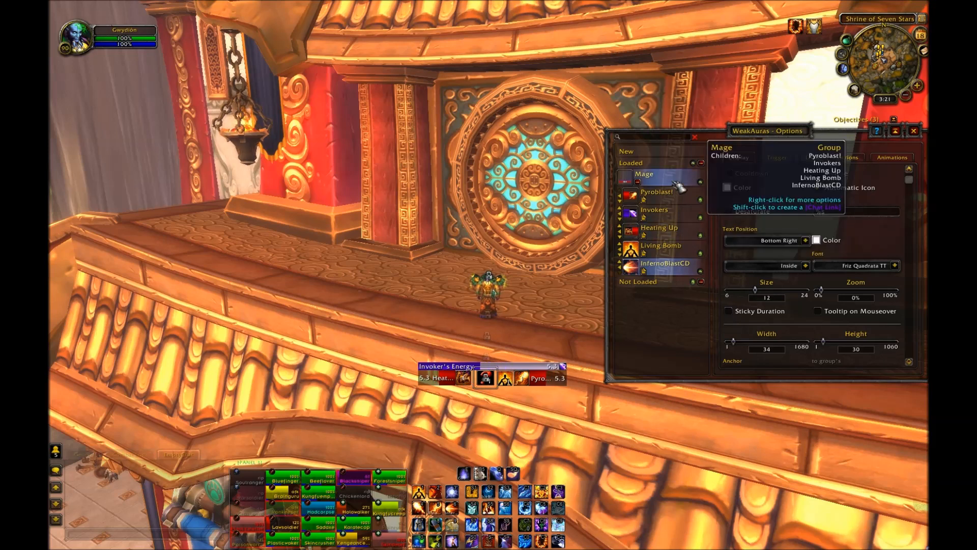
# Step: Turn off the Stacks text on the Heating Up bar
pyautogui.click(682, 240)
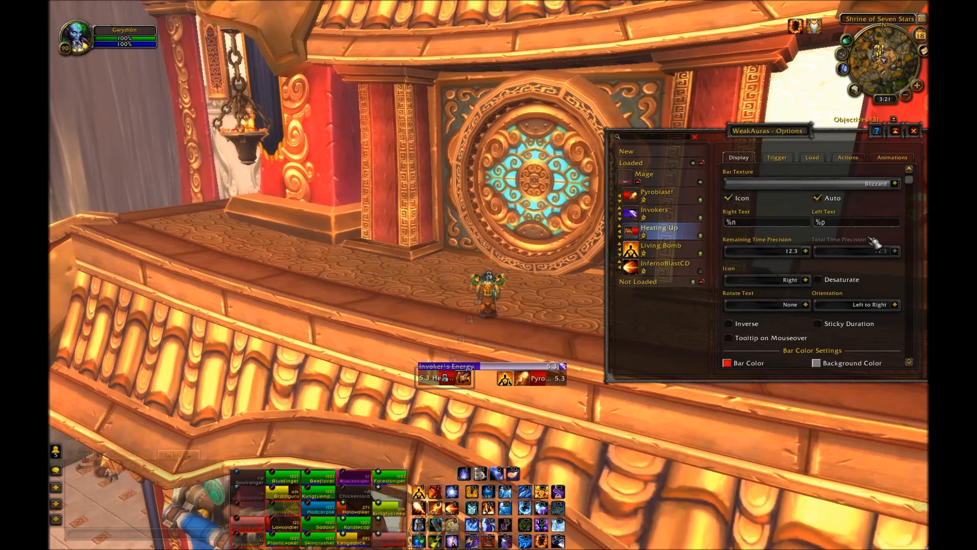
pyautogui.scroll(-6, 874, 243)
pyautogui.scroll(-5, 876, 245)
pyautogui.scroll(8, 867, 285)
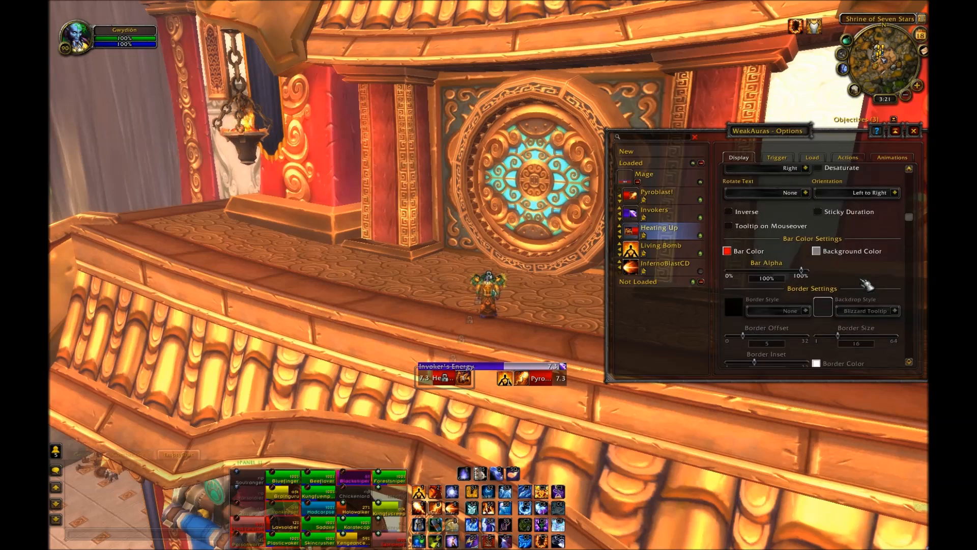
pyautogui.scroll(3, 867, 285)
pyautogui.scroll(-6, 864, 281)
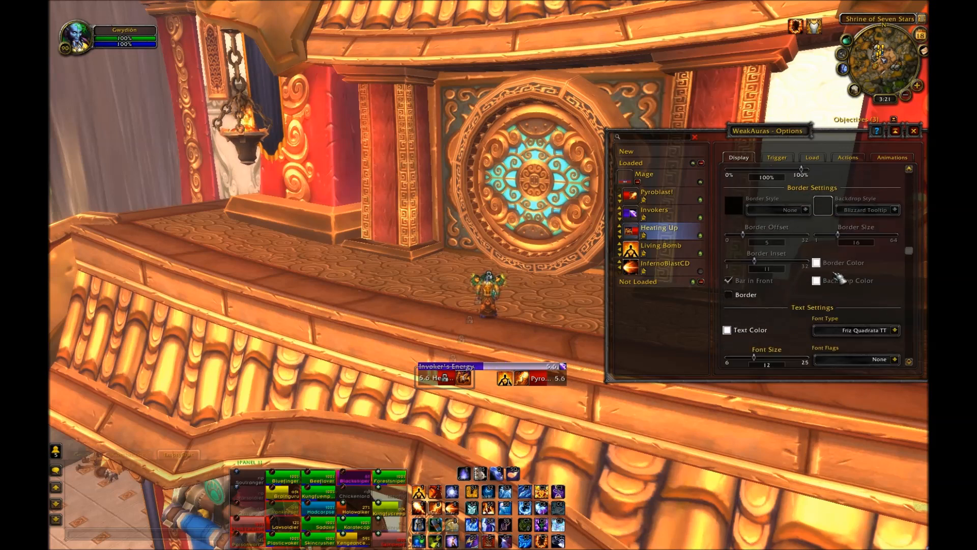
pyautogui.scroll(-5, 837, 274)
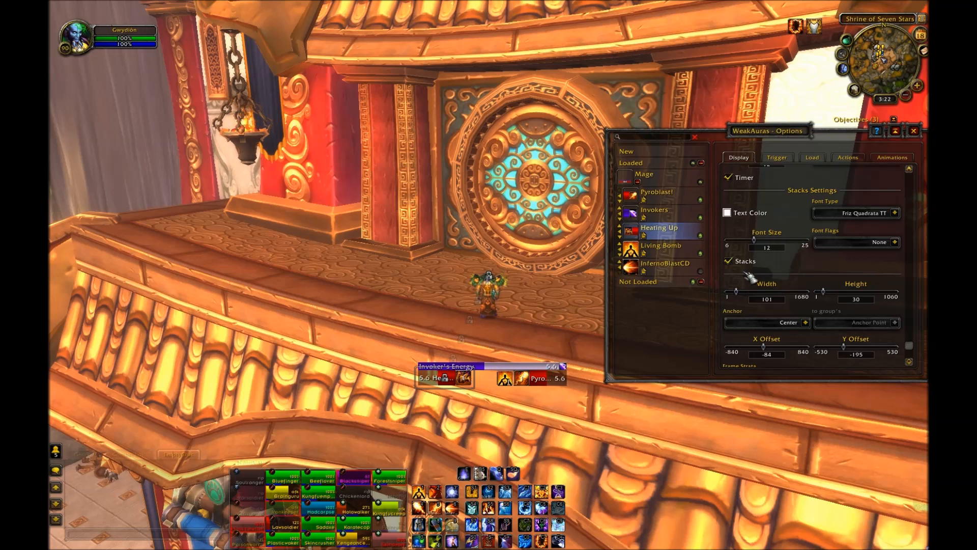
pyautogui.click(753, 265)
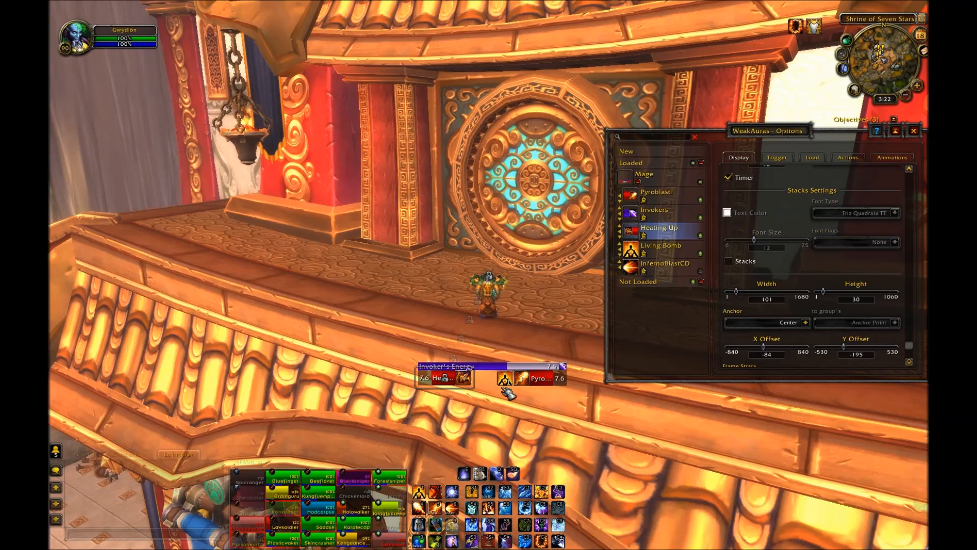
# Step: Set the Living Bomb icon's text to %t
pyautogui.click(663, 253)
pyautogui.scroll(4, 773, 203)
pyautogui.scroll(-5, 845, 255)
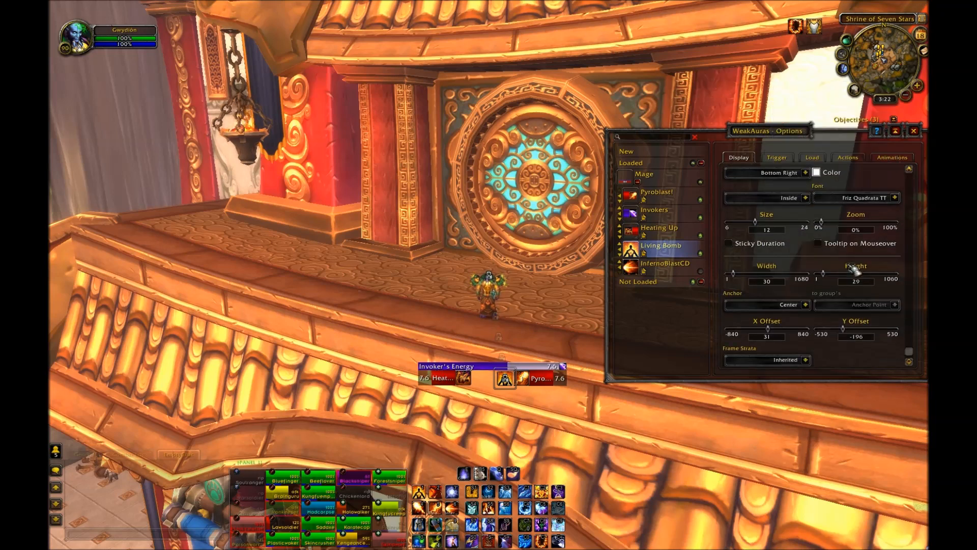
pyautogui.scroll(5, 858, 288)
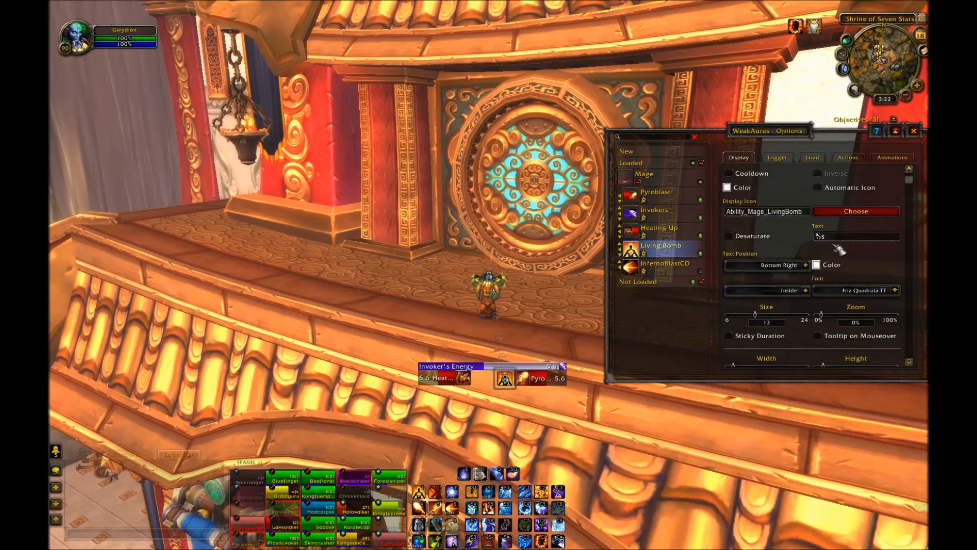
pyautogui.moveTo(842, 246)
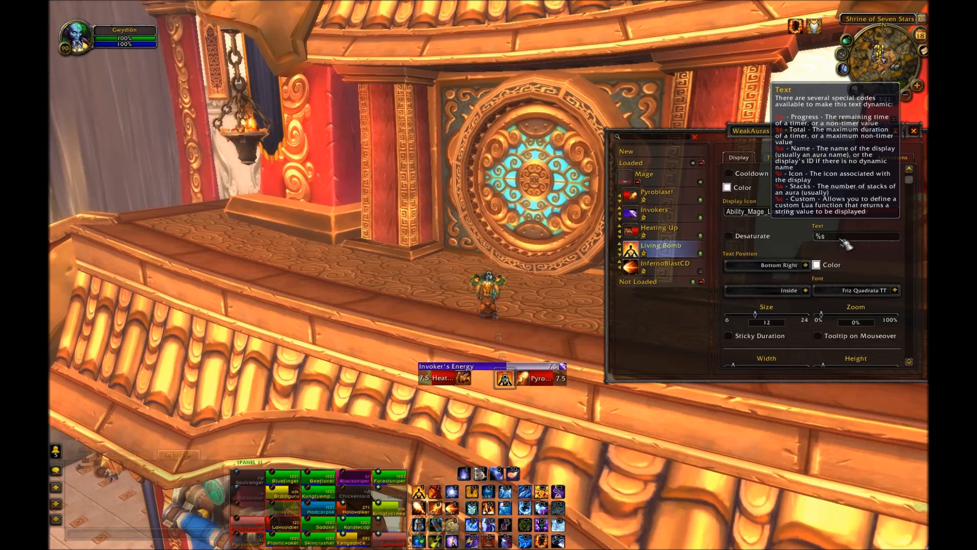
pyautogui.press('BackSpace')
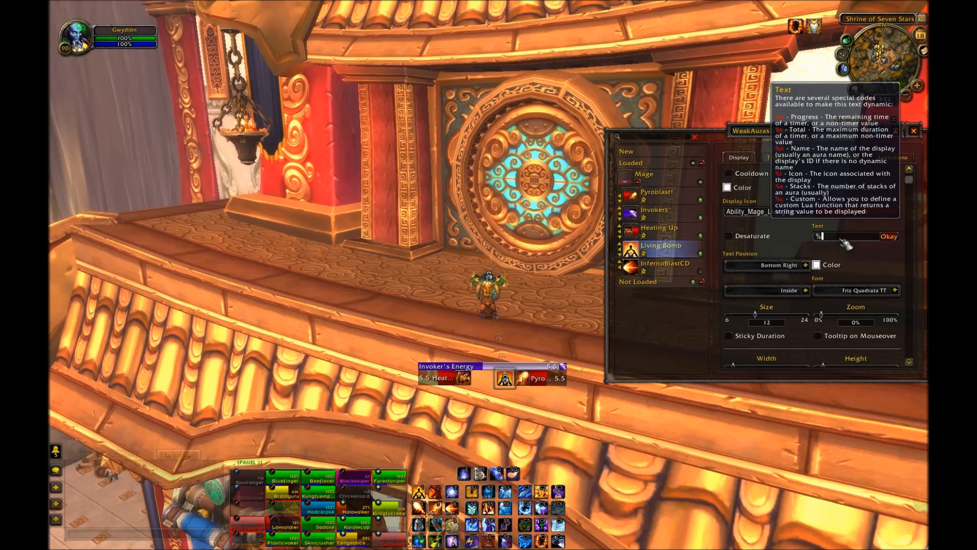
pyautogui.write('t')
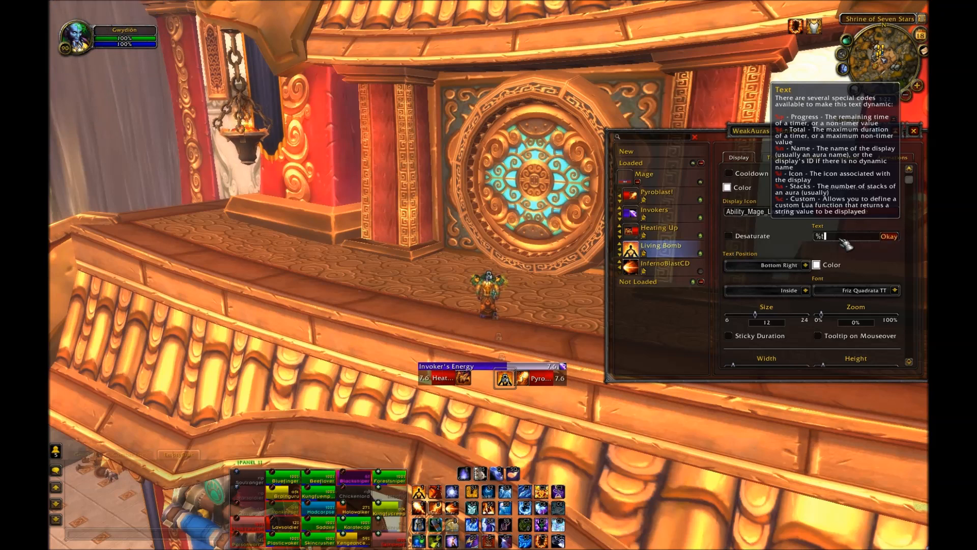
pyautogui.press('Return')
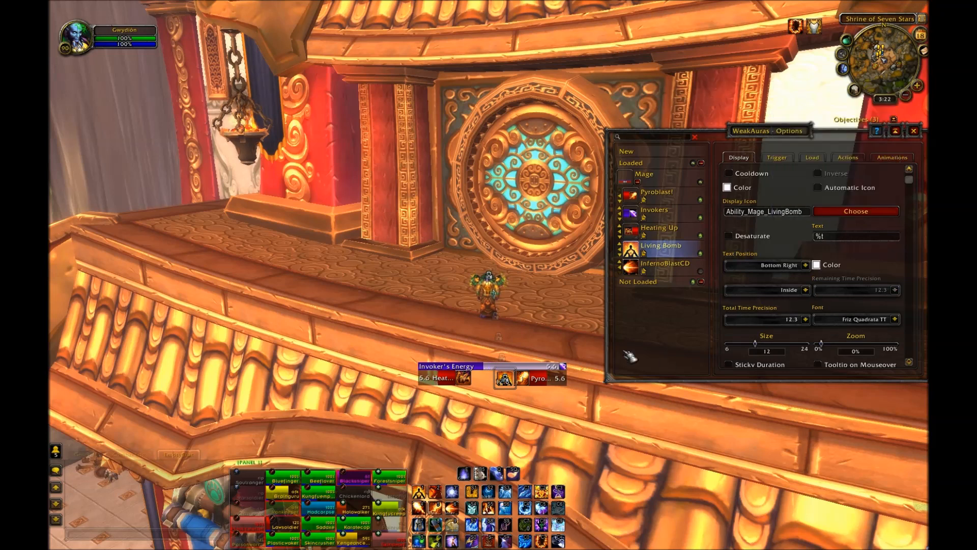
# Step: Change the Living Bomb icon's text to %p and its font size to 14
pyautogui.moveTo(601, 379); pyautogui.dragTo(617, 373)
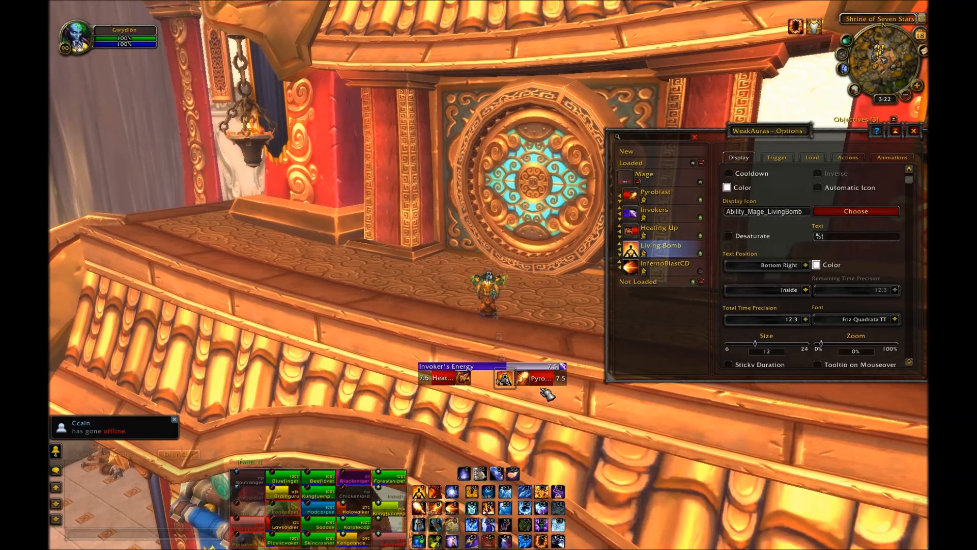
pyautogui.scroll(-3, 881, 256)
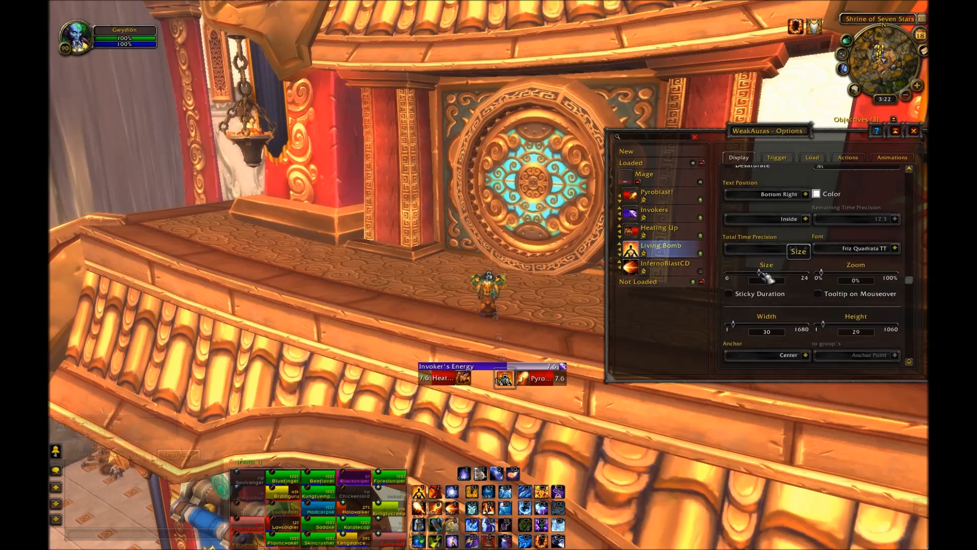
pyautogui.scroll(2, 839, 216)
pyautogui.click(837, 214)
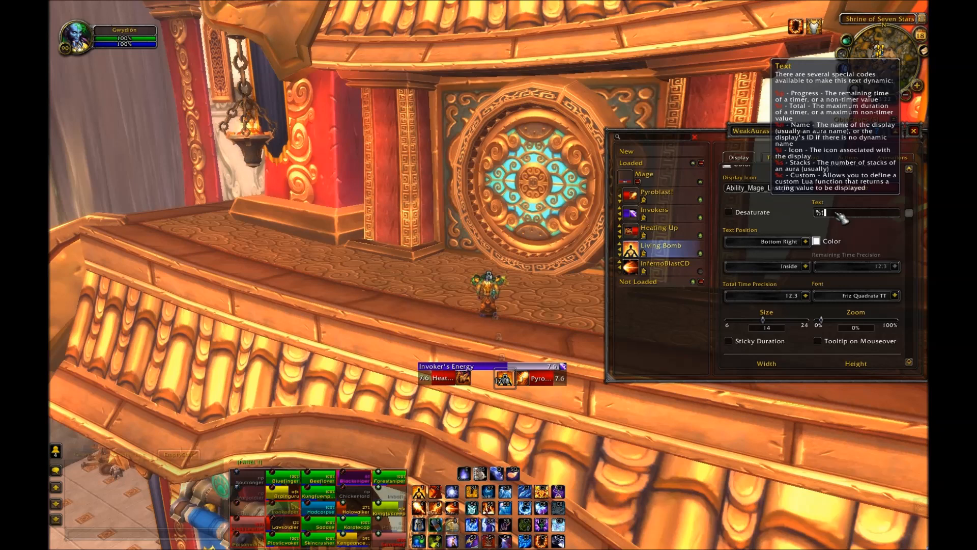
pyautogui.press('BackSpace')
pyautogui.write('p')
pyautogui.press('Return')
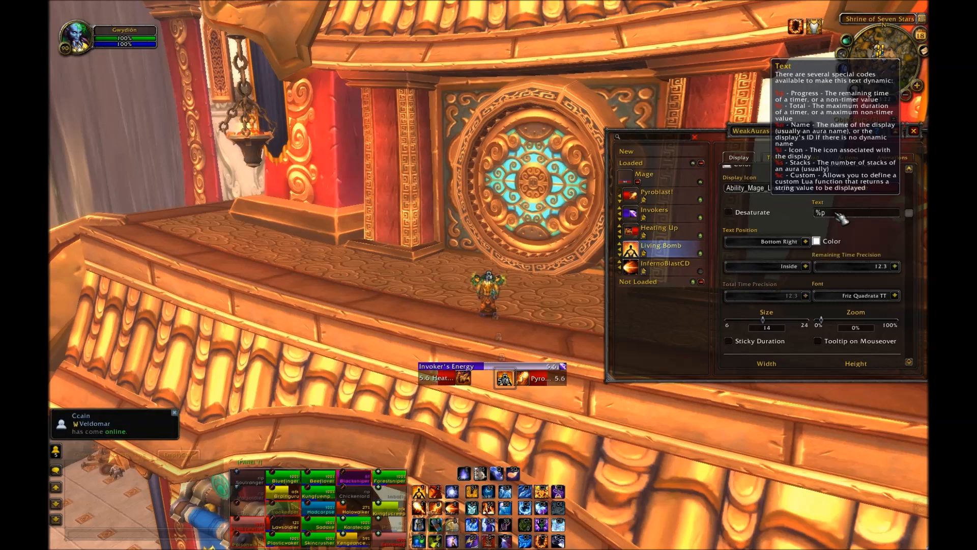
pyautogui.scroll(-4, 825, 269)
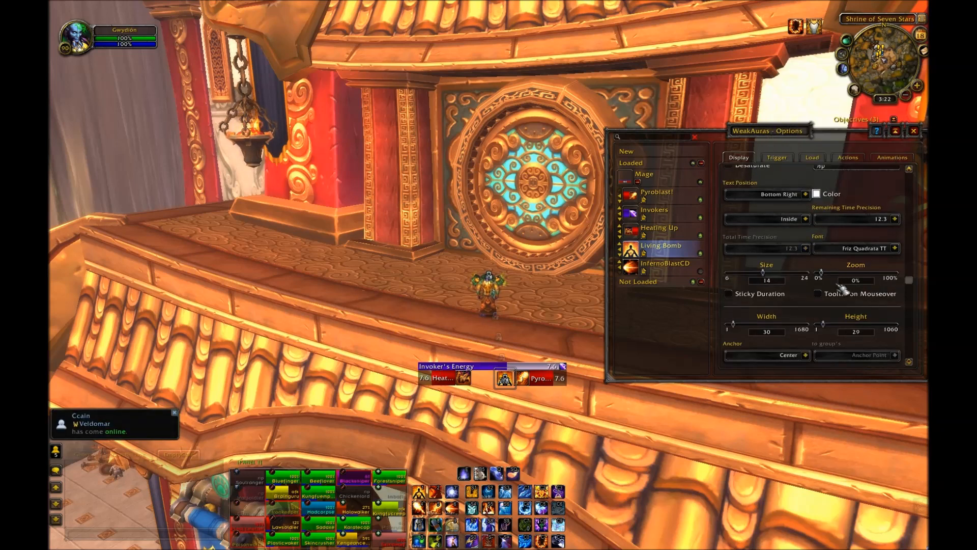
pyautogui.scroll(5, 840, 304)
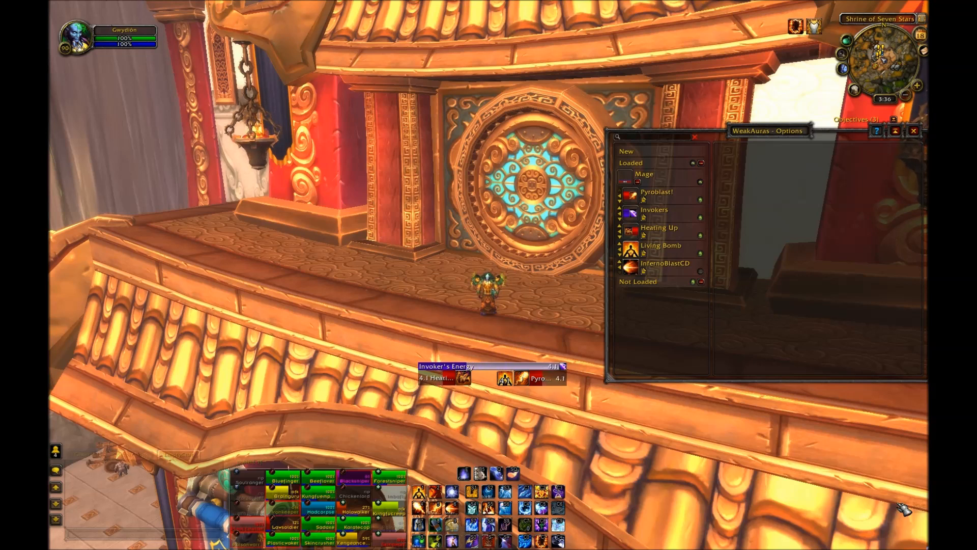
# Step: Create a new icon aura whose aura trigger tracks Windsong
pyautogui.click(629, 152)
pyautogui.moveTo(763, 131); pyautogui.dragTo(739, 95)
pyautogui.click(703, 249)
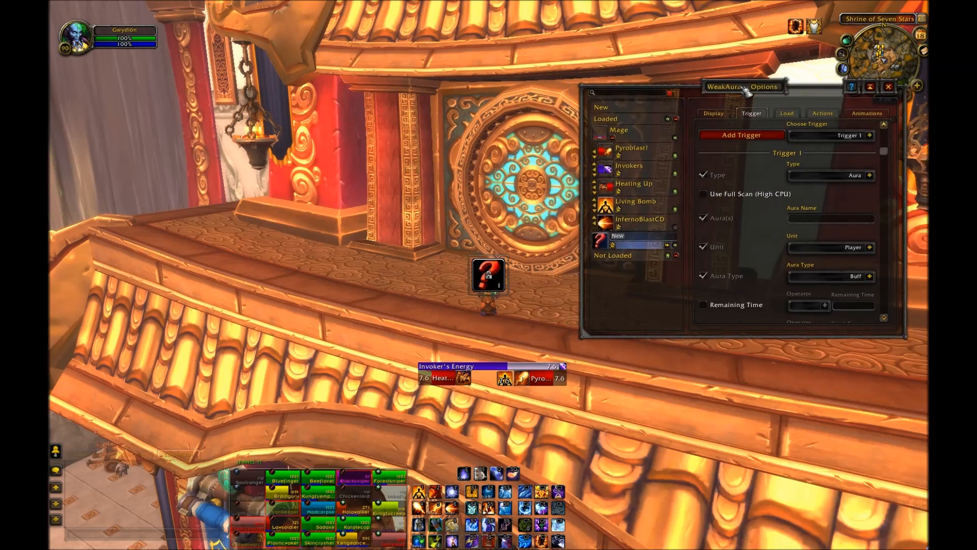
pyautogui.click(828, 221)
pyautogui.write('Wing')
pyautogui.press('BackSpace')
pyautogui.write('dsong')
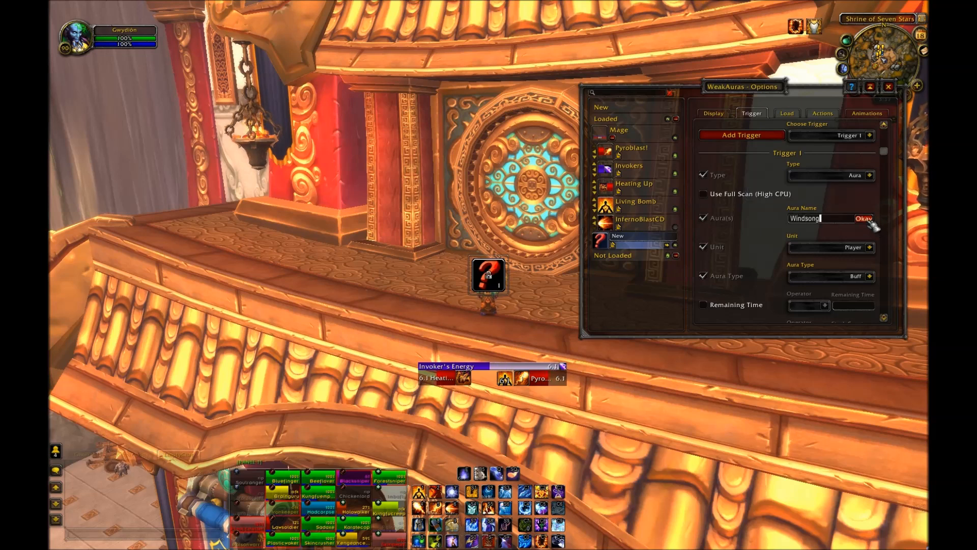
pyautogui.click(865, 219)
# Step: Move the Windsong icon to just above the Invoker's Energy bar
pyautogui.moveTo(506, 266); pyautogui.dragTo(499, 274)
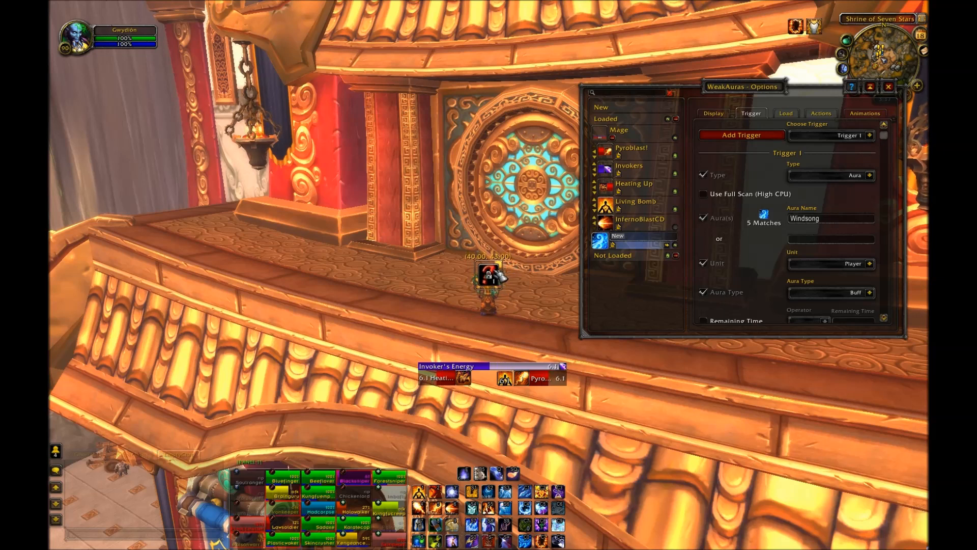
pyautogui.moveTo(765, 216)
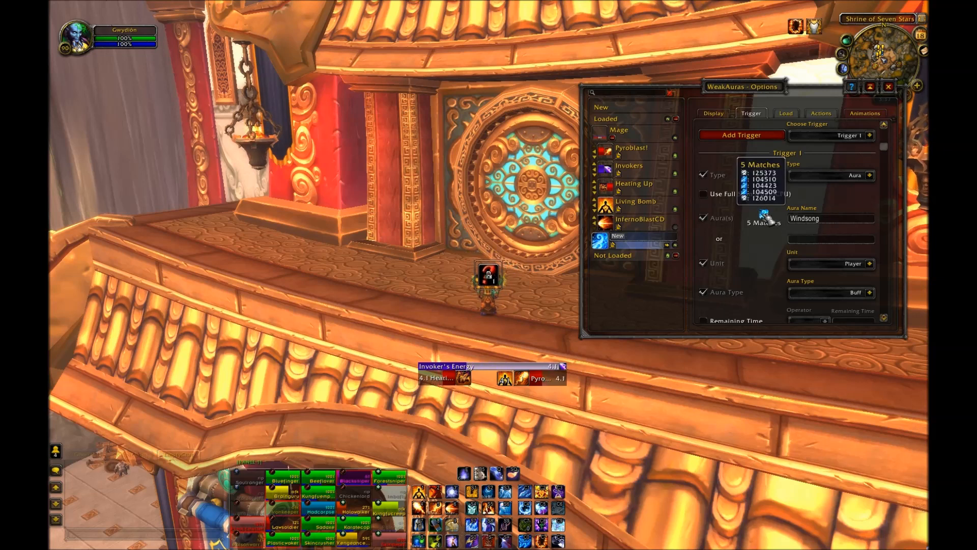
pyautogui.moveTo(494, 270); pyautogui.dragTo(491, 351)
pyautogui.click(492, 322)
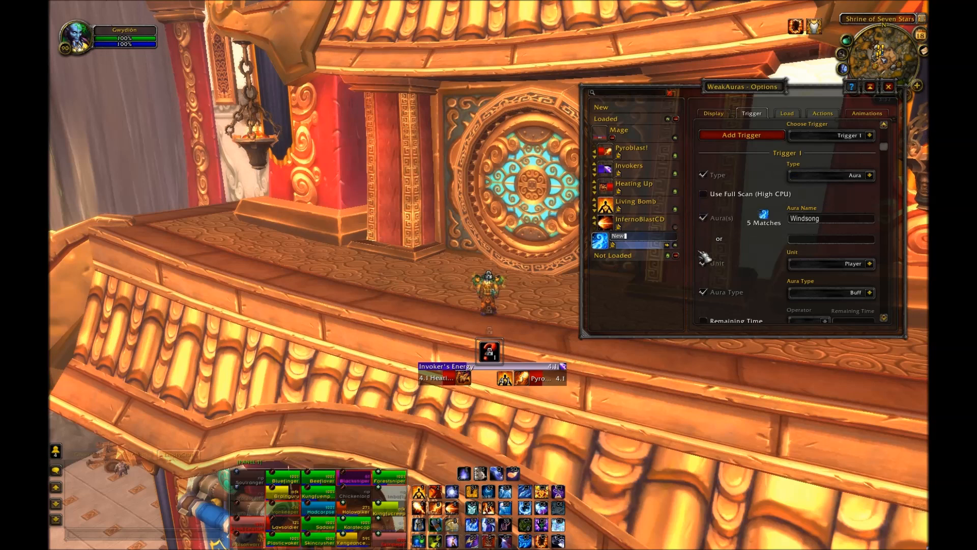
# Step: Set the Windsong icon's width and height to 38
pyautogui.click(714, 113)
pyautogui.scroll(-3, 768, 239)
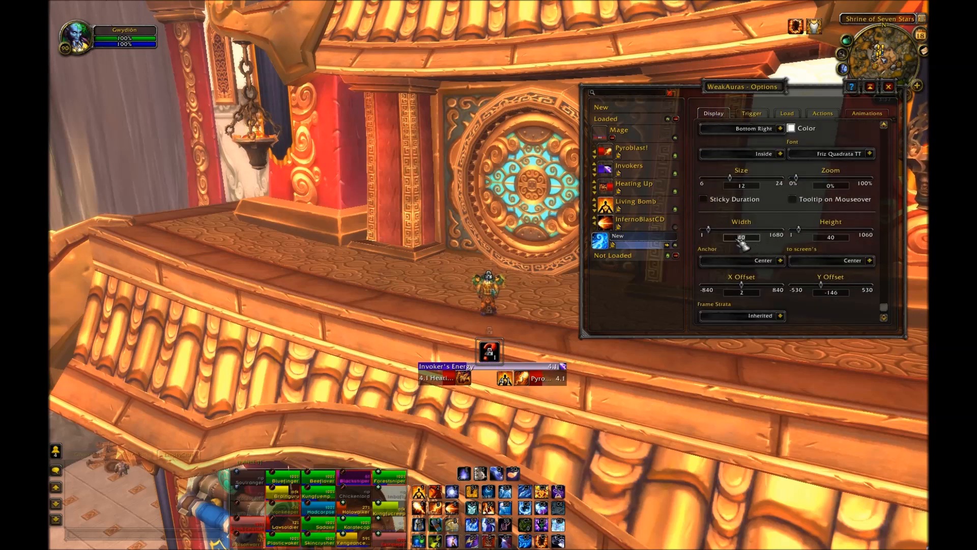
pyautogui.write('38')
pyautogui.press('Return')
pyautogui.moveTo(839, 238); pyautogui.dragTo(808, 246)
pyautogui.write('38')
pyautogui.press('Return')
pyautogui.moveTo(495, 348); pyautogui.dragTo(496, 351)
pyautogui.scroll(3, 857, 222)
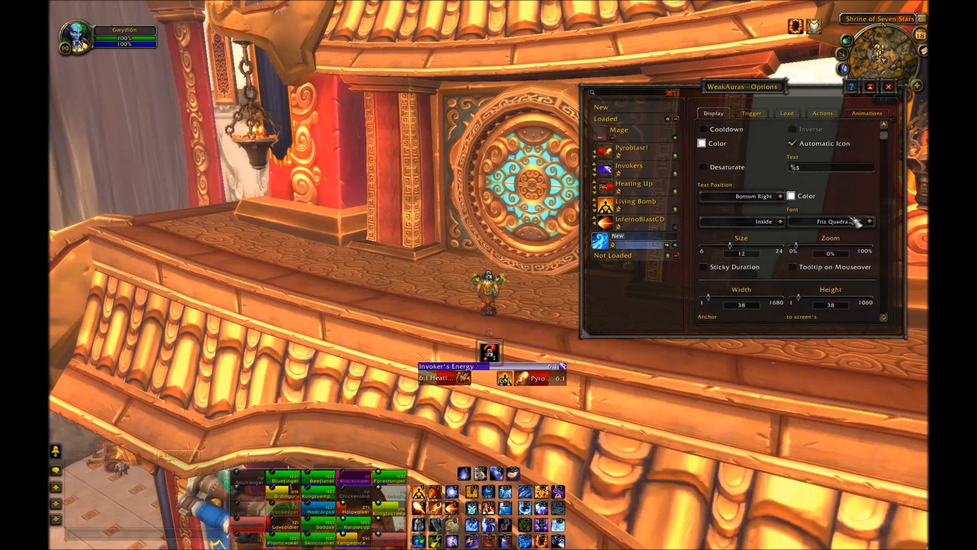
# Step: Set the Windsong icon's text to %p
pyautogui.click(830, 168)
pyautogui.press('BackSpace')
pyautogui.write('p')
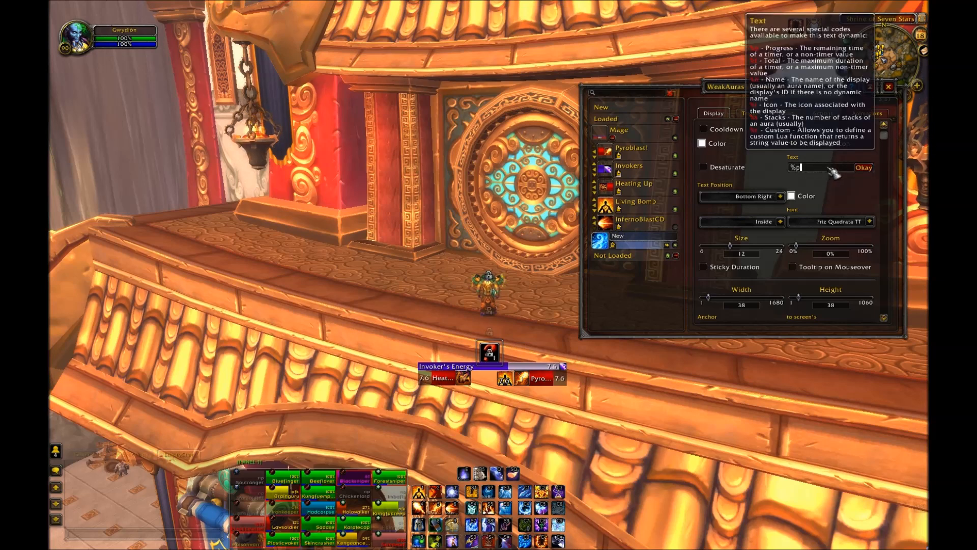
pyautogui.click(863, 168)
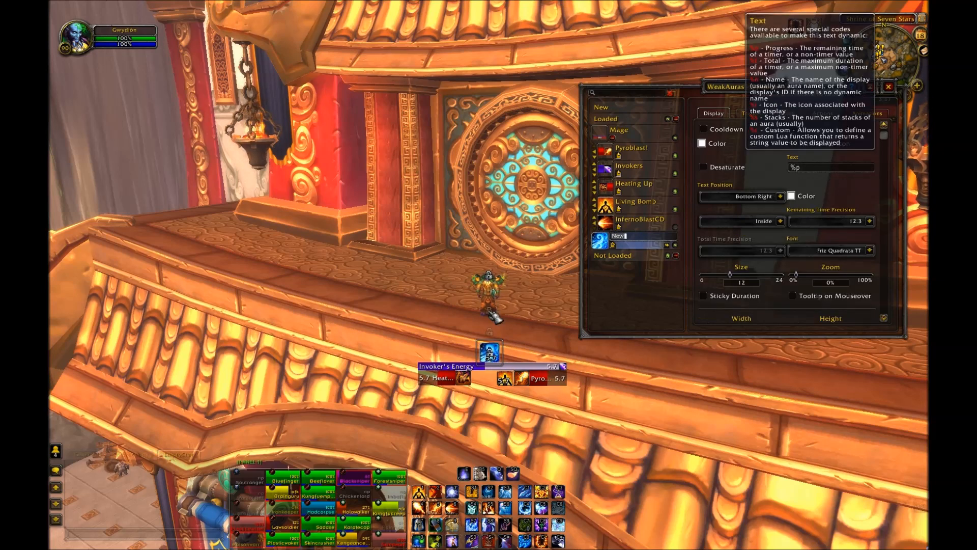
# Step: Center the Windsong icon's text and set its font size to 17
pyautogui.click(781, 197)
pyautogui.click(757, 236)
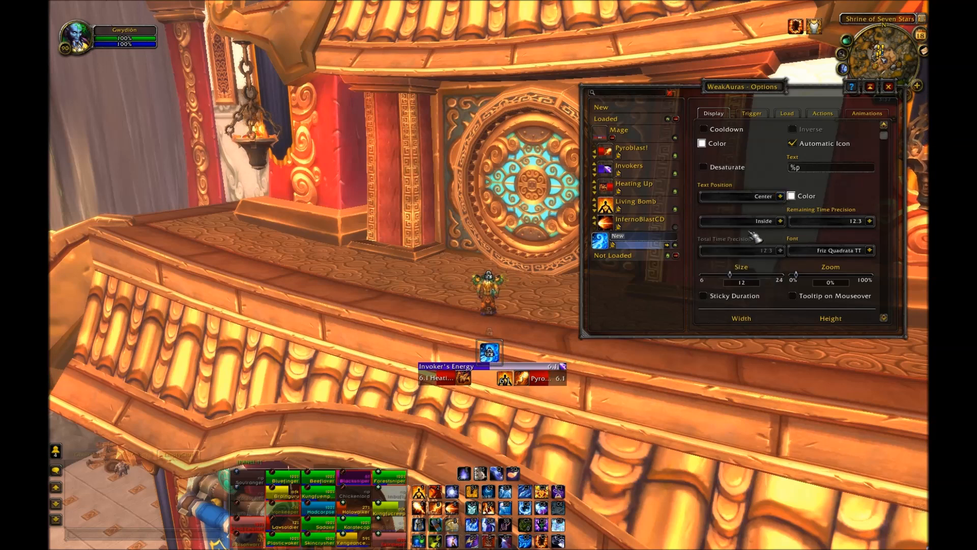
pyautogui.scroll(-2, 757, 236)
pyautogui.moveTo(740, 232)
pyautogui.mouseDown()
pyautogui.moveTo(766, 233)
pyautogui.moveTo(750, 233)
pyautogui.mouseUp()
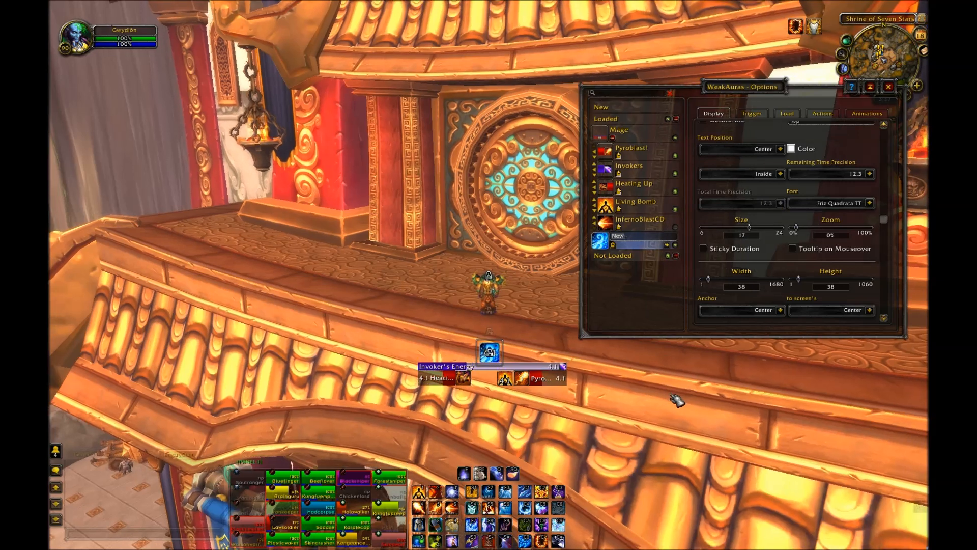
# Step: Rename the new aura to Windsong
pyautogui.doubleClick(643, 242)
pyautogui.press('BackSpace')
pyautogui.press('BackSpace')
pyautogui.press('BackSpace')
pyautogui.write('Windsong')
pyautogui.press('Return')
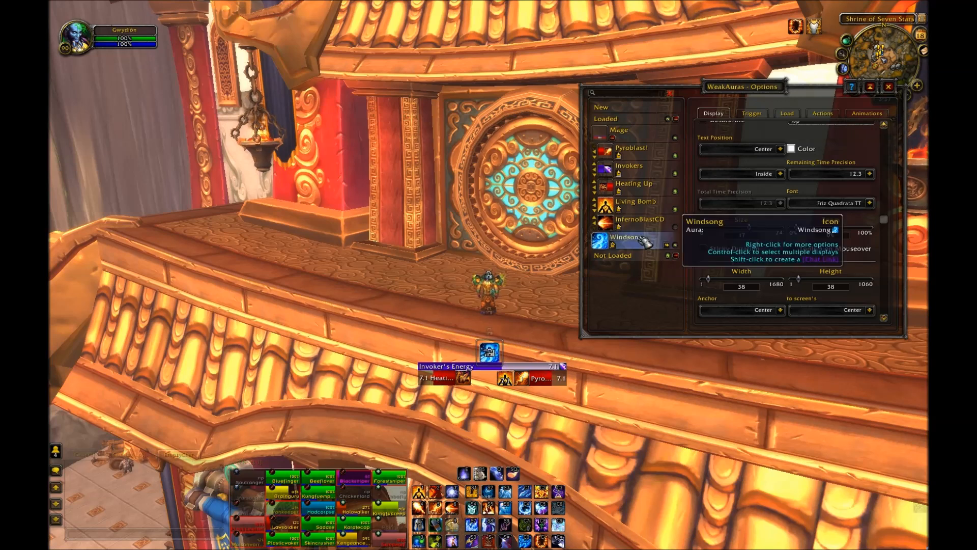
# Step: Create a new Icon display
pyautogui.click(626, 113)
pyautogui.click(747, 281)
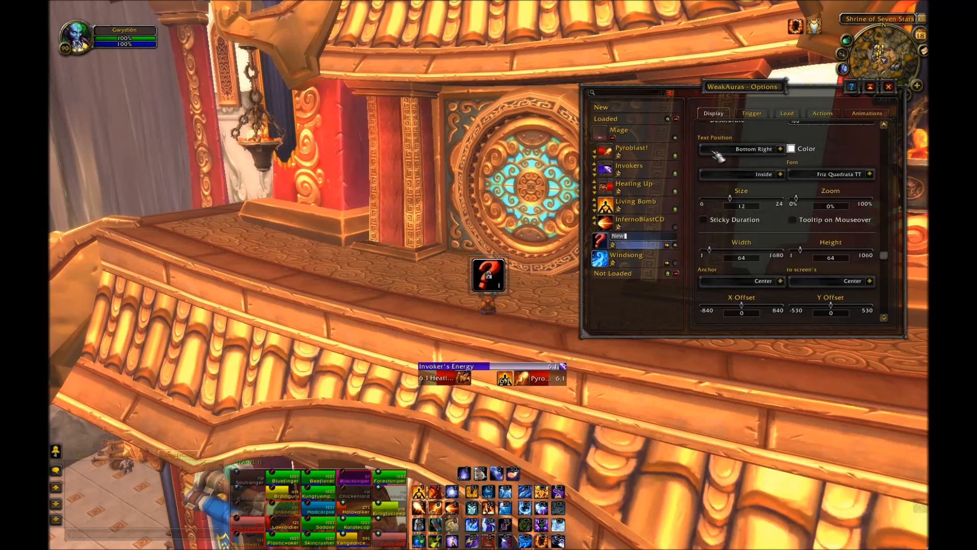
# Step: Set the new icon's trigger aura name to Flashfreeze
pyautogui.click(441, 521)
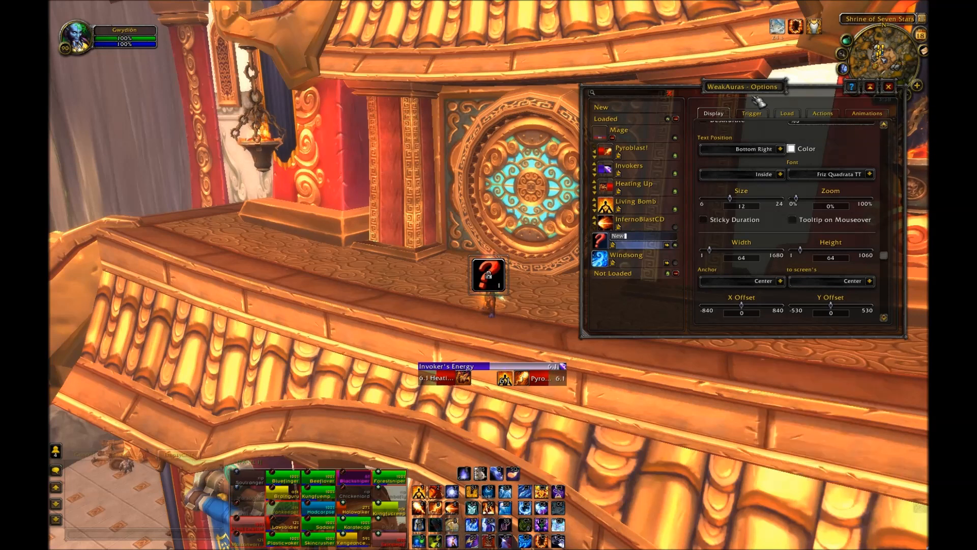
pyautogui.moveTo(777, 31)
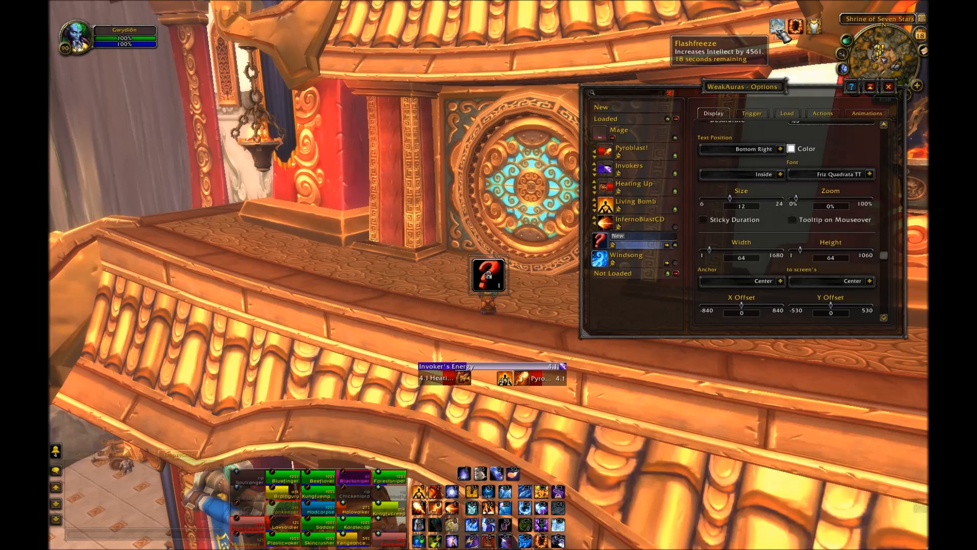
pyautogui.click(755, 114)
pyautogui.click(828, 220)
pyautogui.write('Fl')
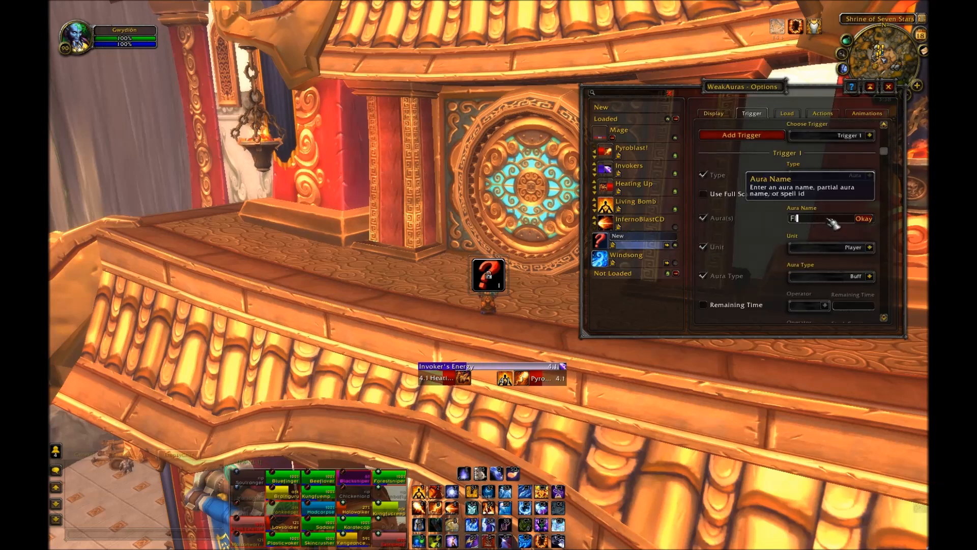
pyautogui.write('ashfreeze')
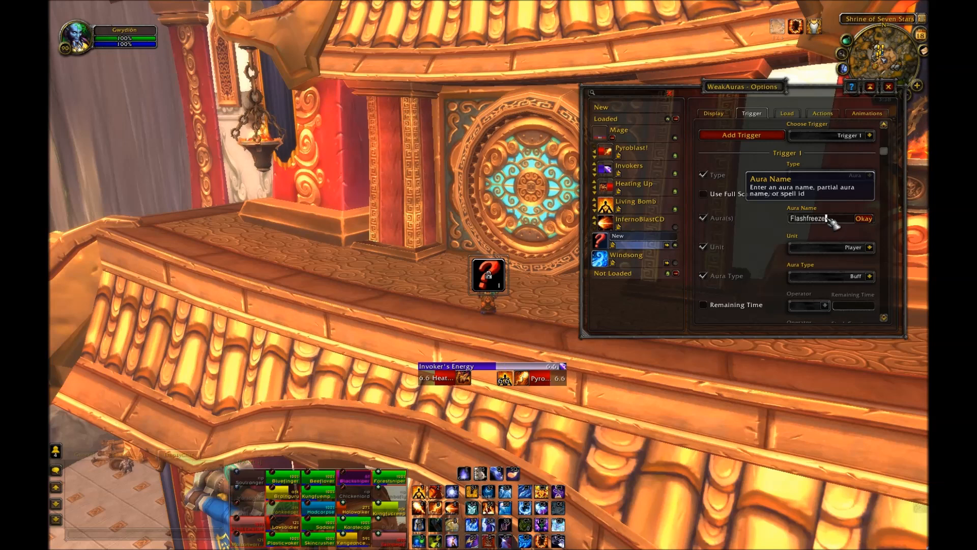
pyautogui.click(864, 218)
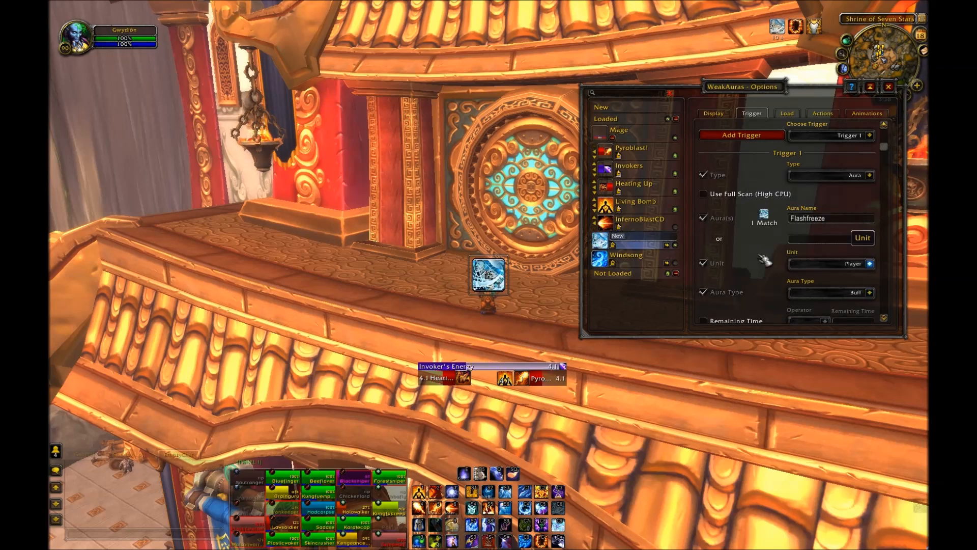
# Step: Move the new icon down beside the Windsong icon above the Invoker's Energy bar
pyautogui.click(714, 114)
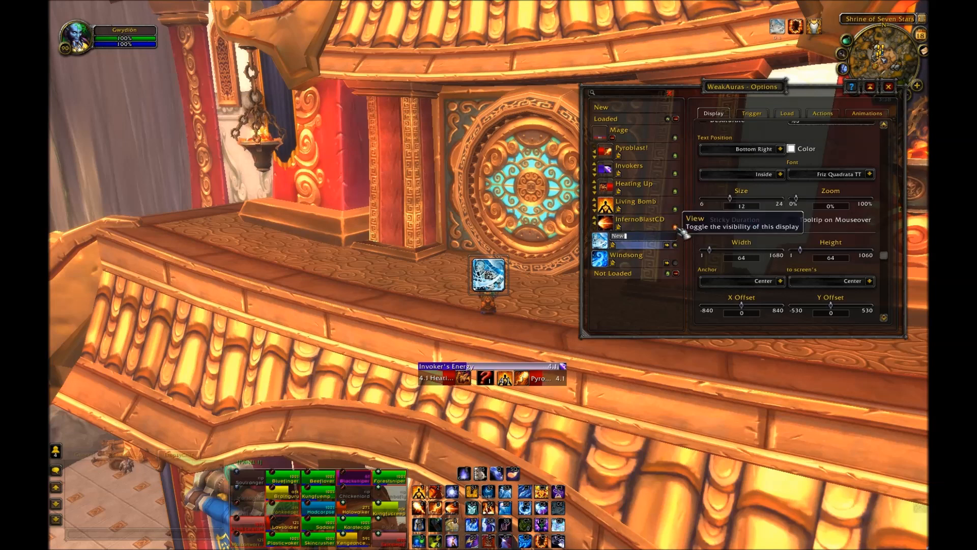
pyautogui.moveTo(501, 279); pyautogui.dragTo(474, 348)
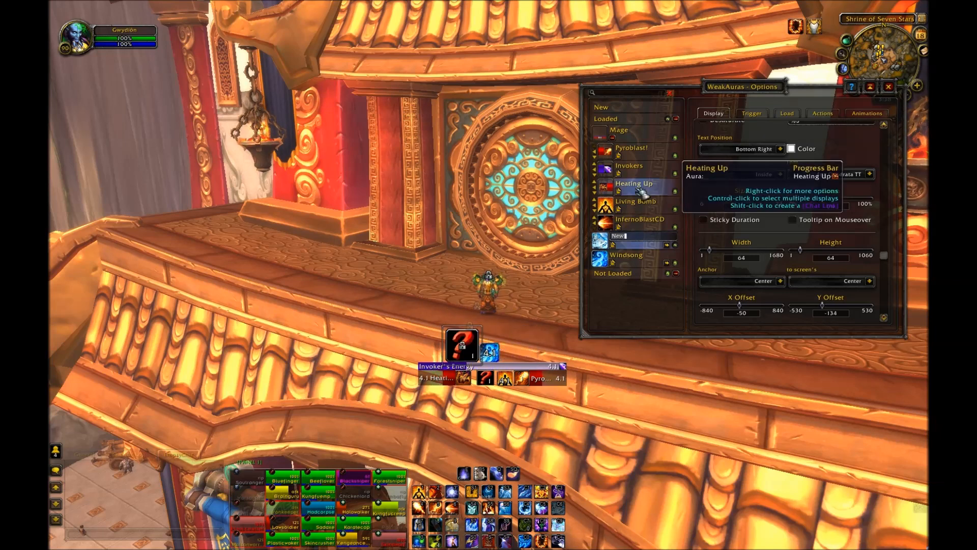
# Step: Set the new icon's width and height to 38, matching Windsong
pyautogui.click(631, 256)
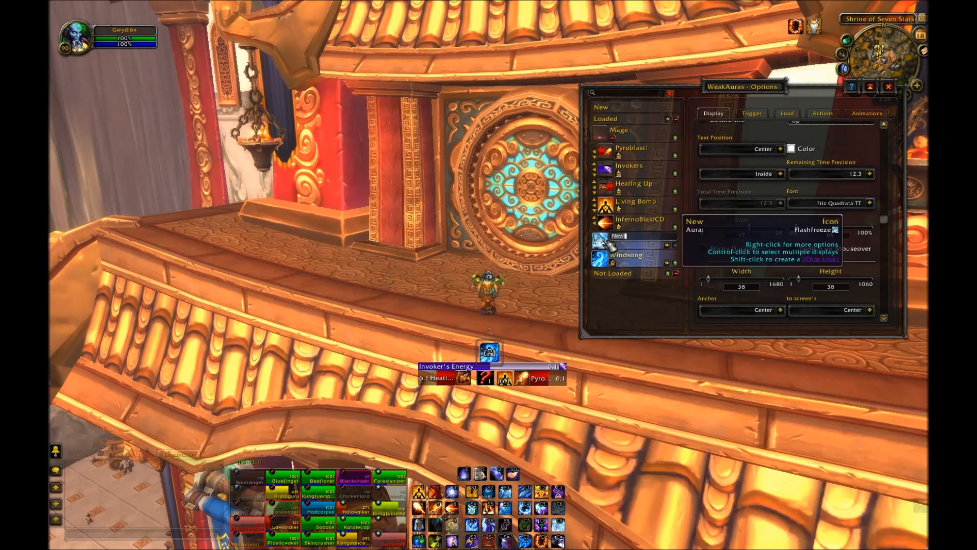
pyautogui.click(639, 239)
pyautogui.scroll(-1, 763, 282)
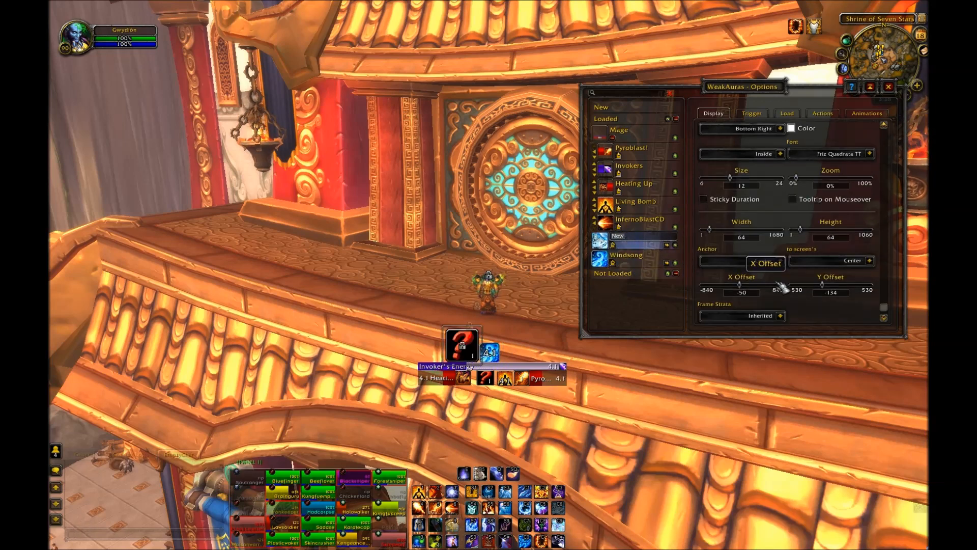
pyautogui.moveTo(749, 236); pyautogui.dragTo(728, 243)
pyautogui.write('38')
pyautogui.press('Return')
pyautogui.click(814, 237)
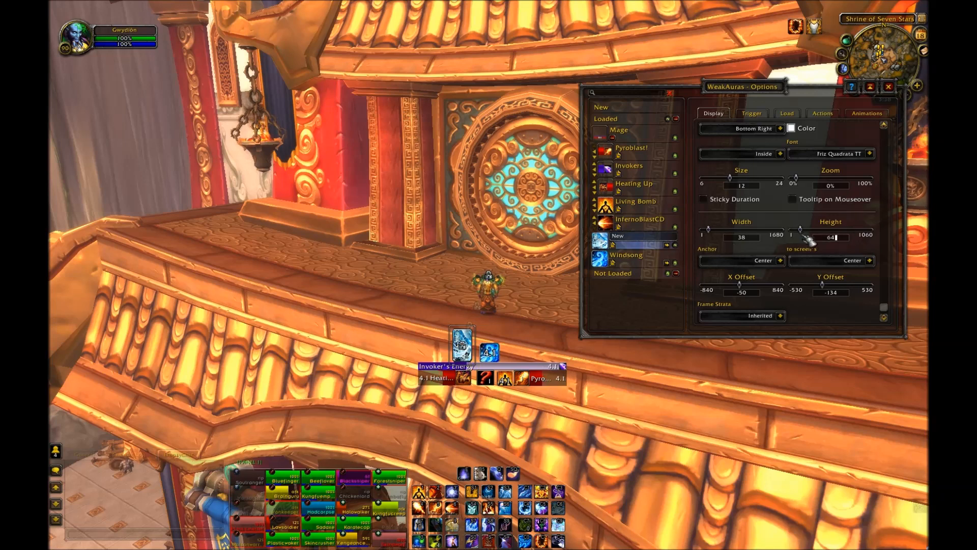
pyautogui.write('38')
pyautogui.press('Return')
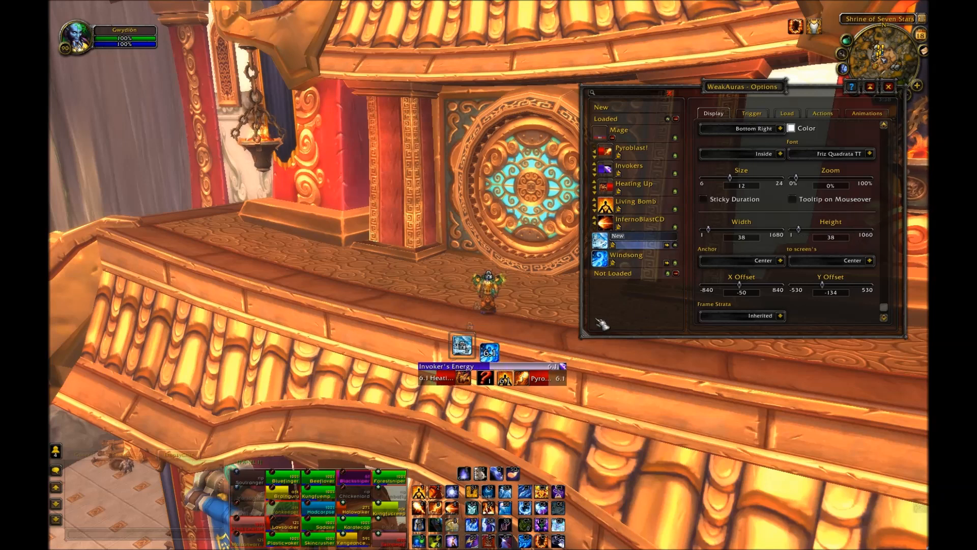
# Step: Nudge the new icon next to Windsong and rename it Trinket1
pyautogui.moveTo(470, 357)
pyautogui.moveTo(470, 355); pyautogui.dragTo(473, 358)
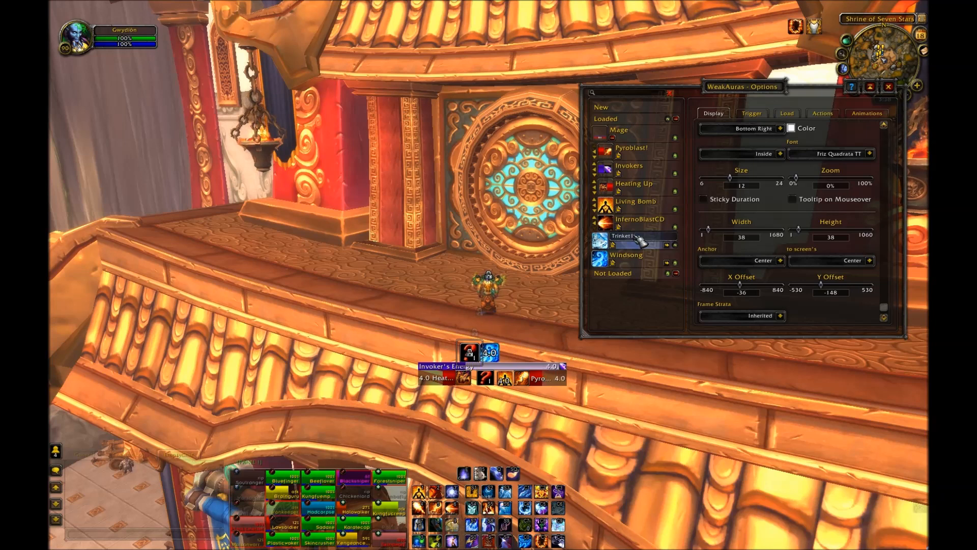
pyautogui.scroll(3, 812, 225)
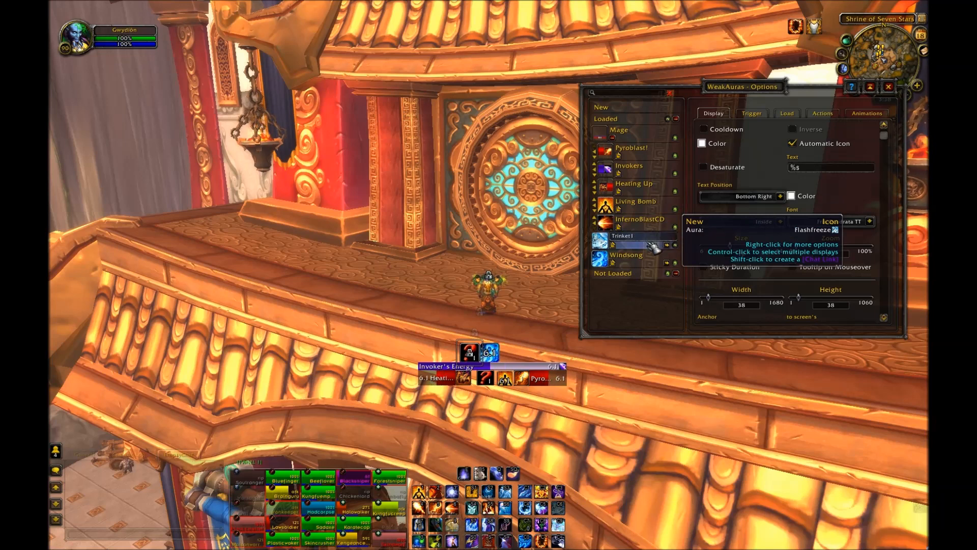
pyautogui.press('Return')
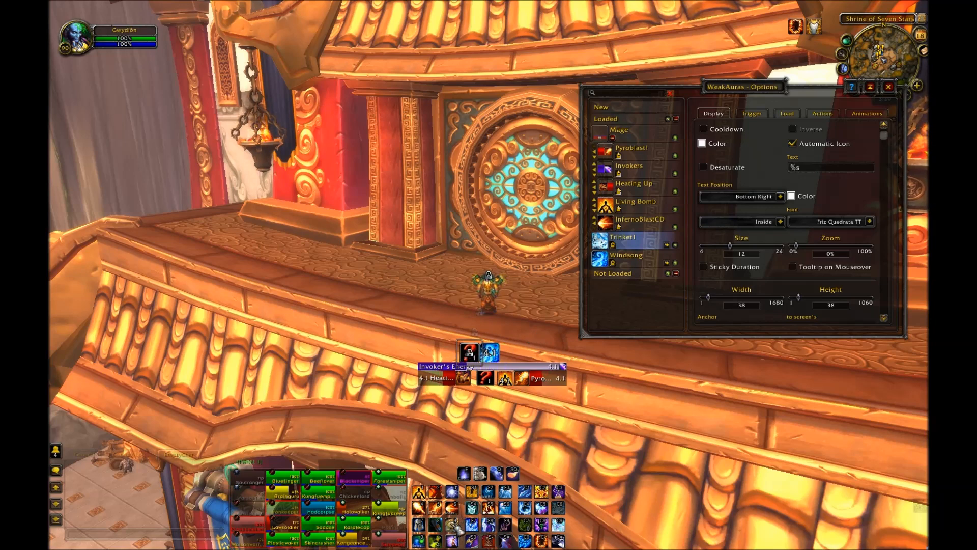
# Step: Create a new Progress Bar display and rename it Trinket1CD
pyautogui.moveTo(439, 529)
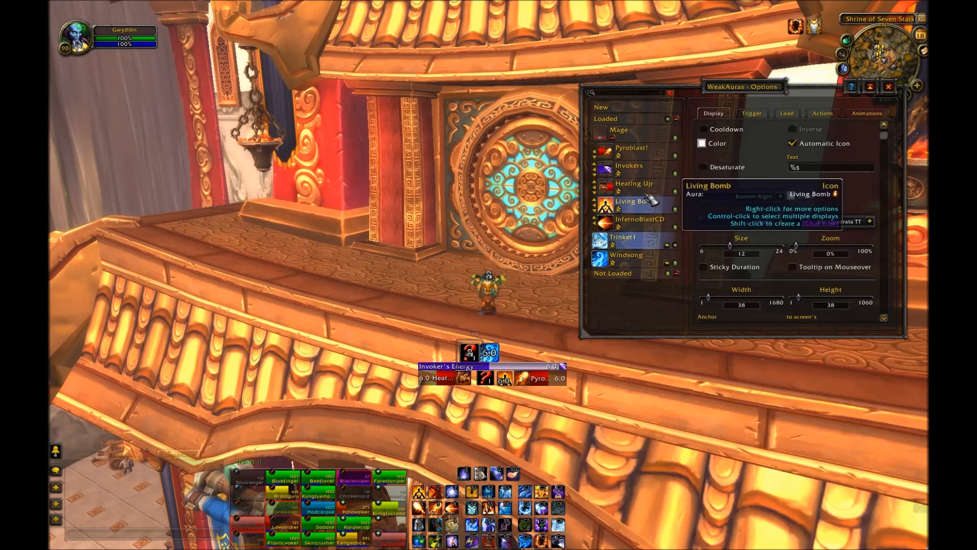
pyautogui.click(633, 113)
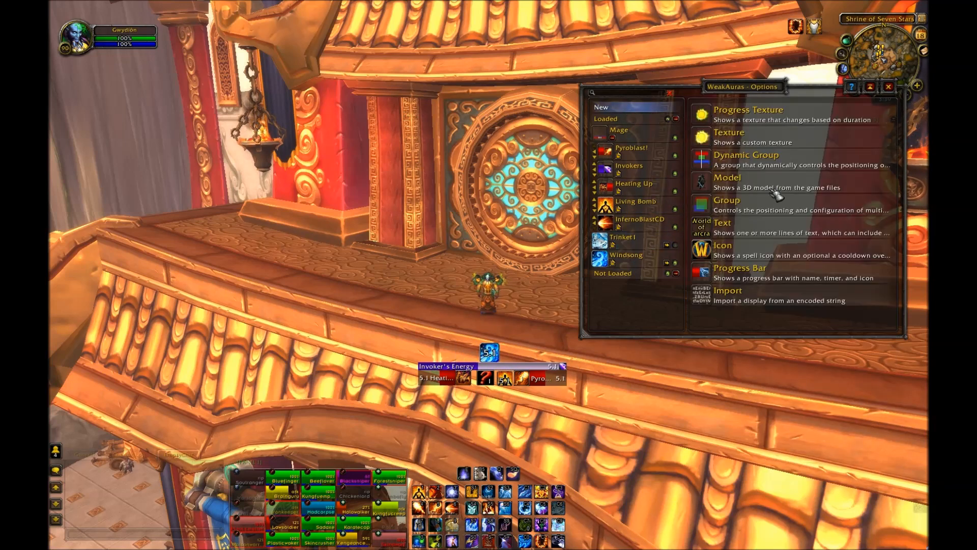
pyautogui.click(762, 279)
pyautogui.click(660, 246)
pyautogui.write('Trinket1CD')
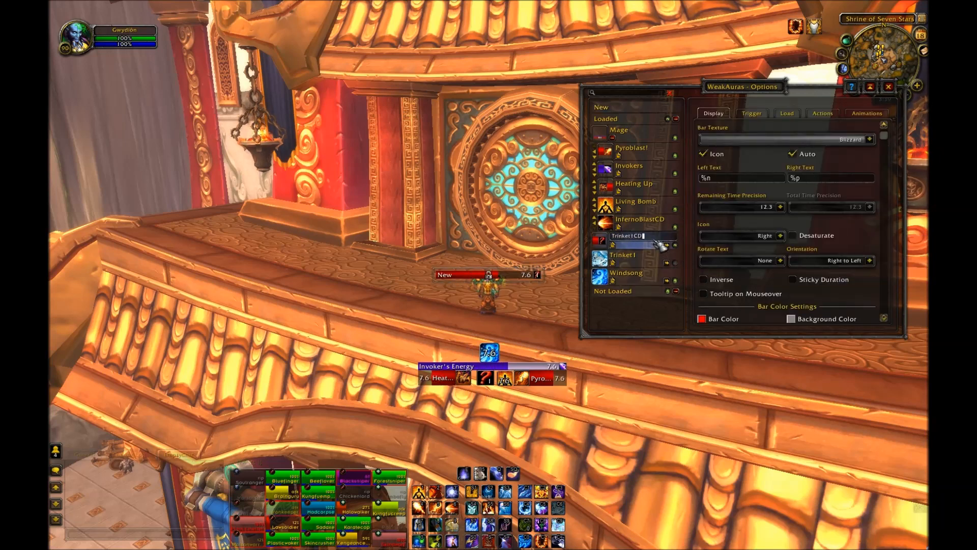
pyautogui.press('Return')
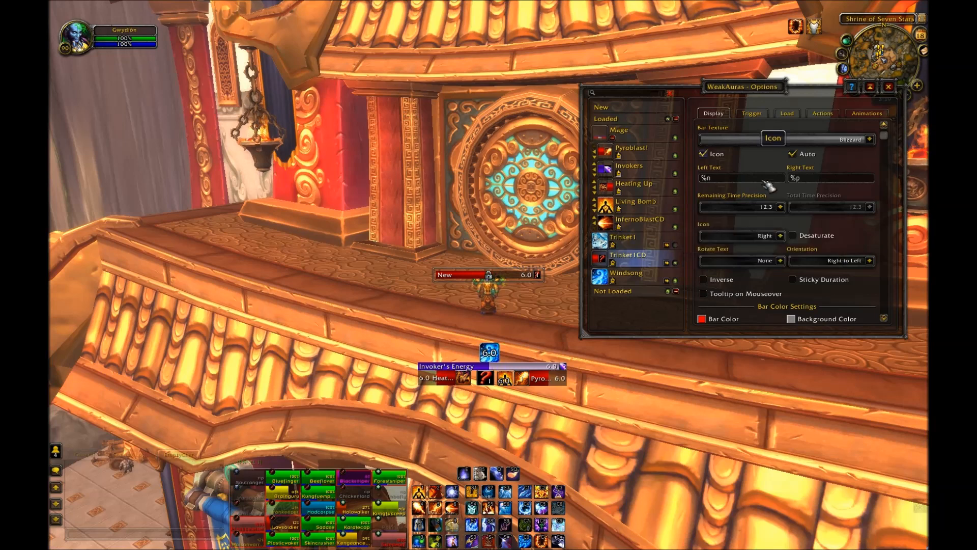
# Step: Set the bar's left text and right text to %p
pyautogui.moveTo(729, 183)
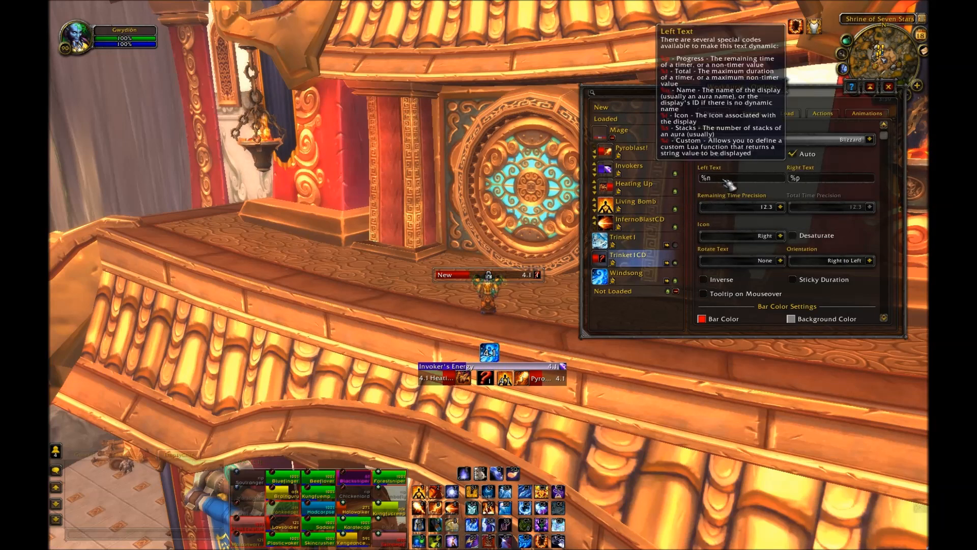
pyautogui.press('BackSpace')
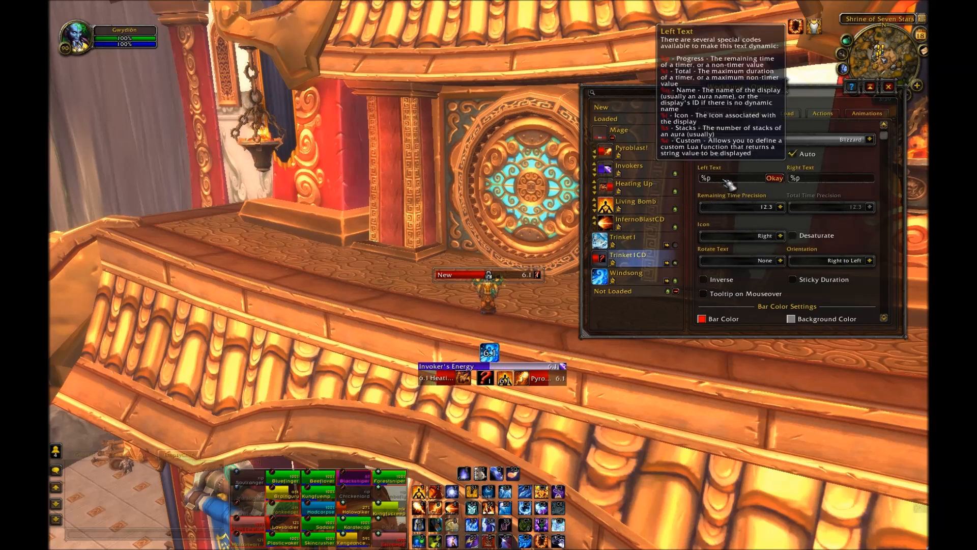
pyautogui.click(774, 178)
pyautogui.click(828, 181)
pyautogui.write('p')
pyautogui.click(863, 178)
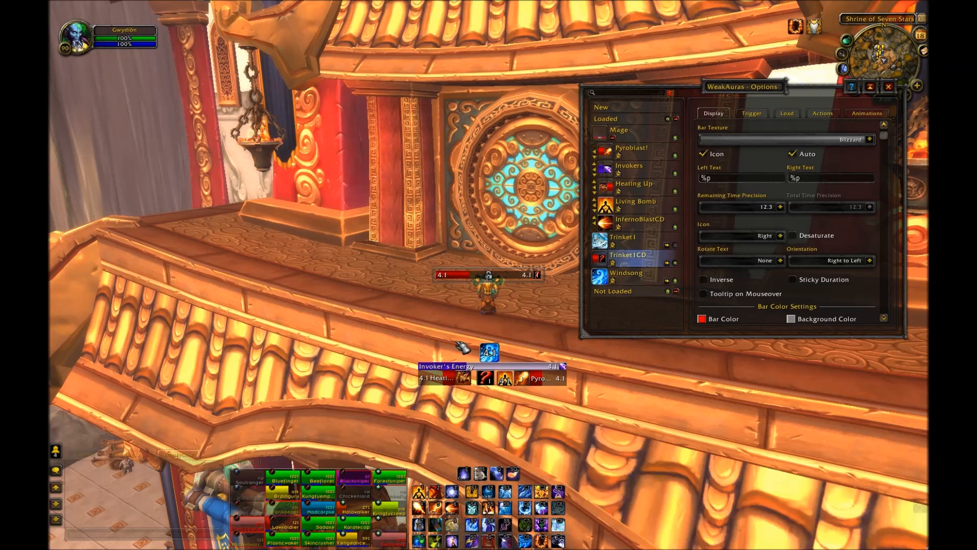
# Step: Change the bar color to blue in the color picker
pyautogui.scroll(-1, 761, 262)
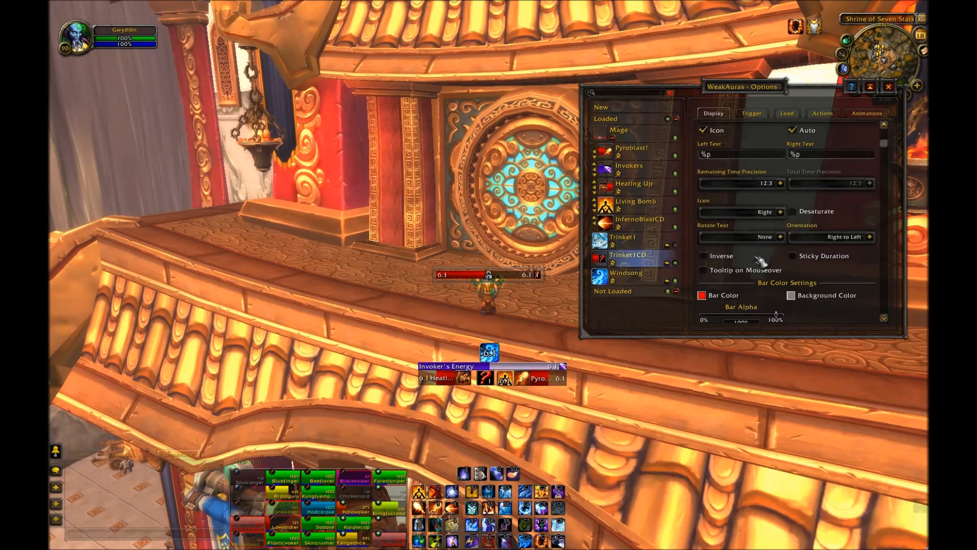
pyautogui.scroll(-1, 761, 262)
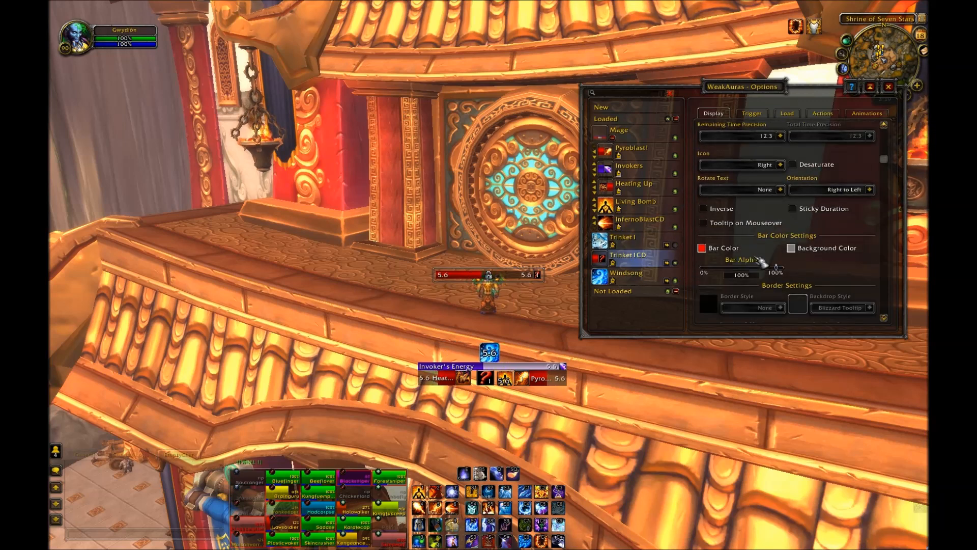
pyautogui.click(703, 248)
pyautogui.moveTo(455, 278); pyautogui.dragTo(478, 267)
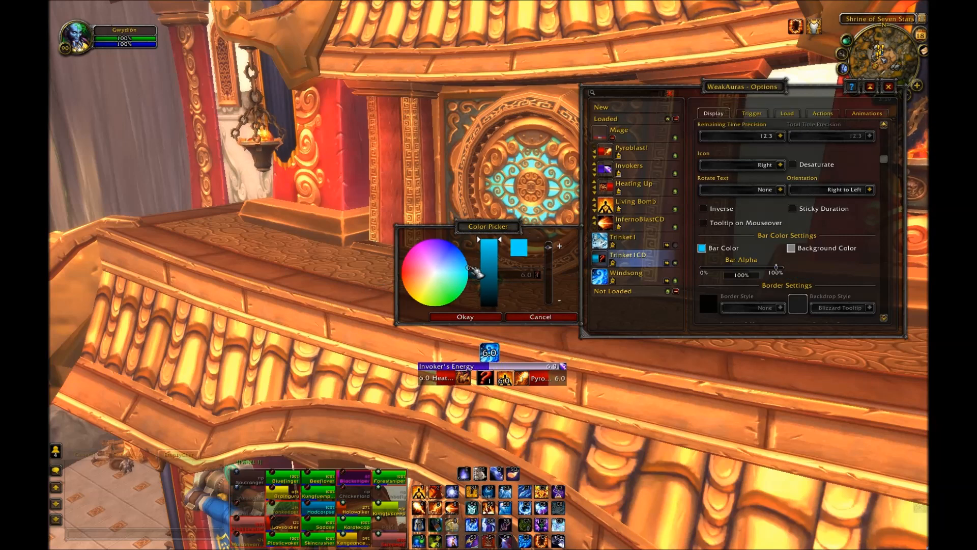
pyautogui.moveTo(489, 271)
pyautogui.mouseDown()
pyautogui.moveTo(504, 273)
pyautogui.moveTo(497, 255)
pyautogui.mouseUp()
pyautogui.click(465, 260)
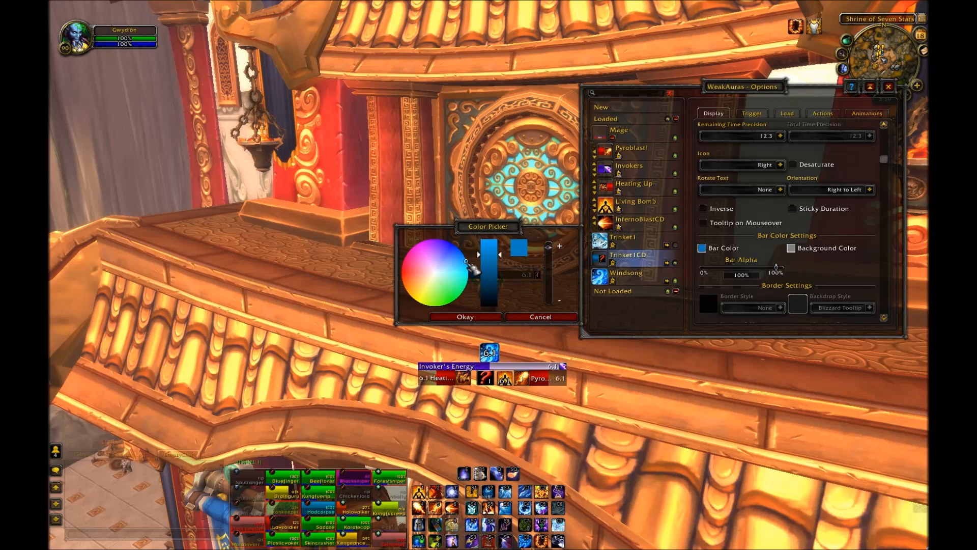
pyautogui.click(491, 317)
# Step: Move the Trinket1CD bar down onto the icon row above the Invoker's Energy bar
pyautogui.moveTo(483, 276); pyautogui.dragTo(466, 357)
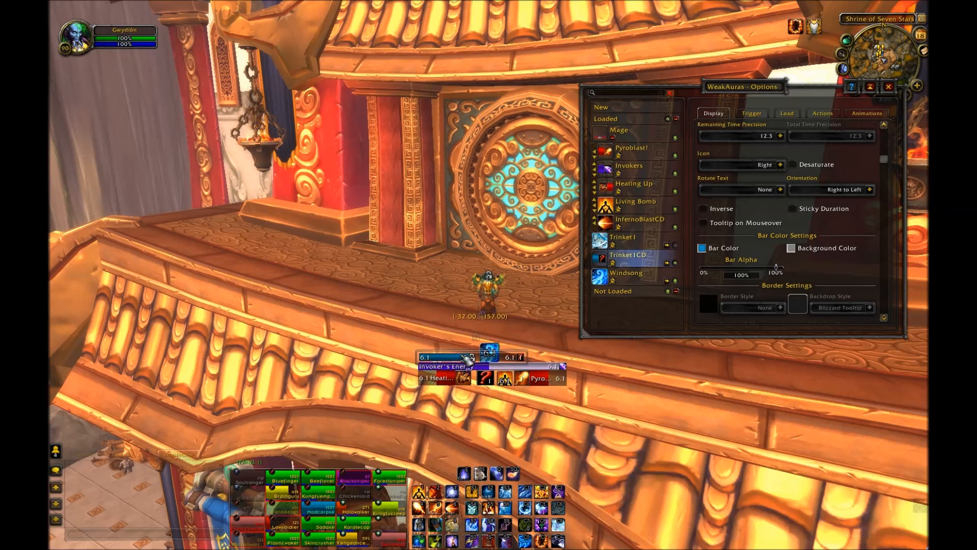
pyautogui.scroll(-6, 865, 239)
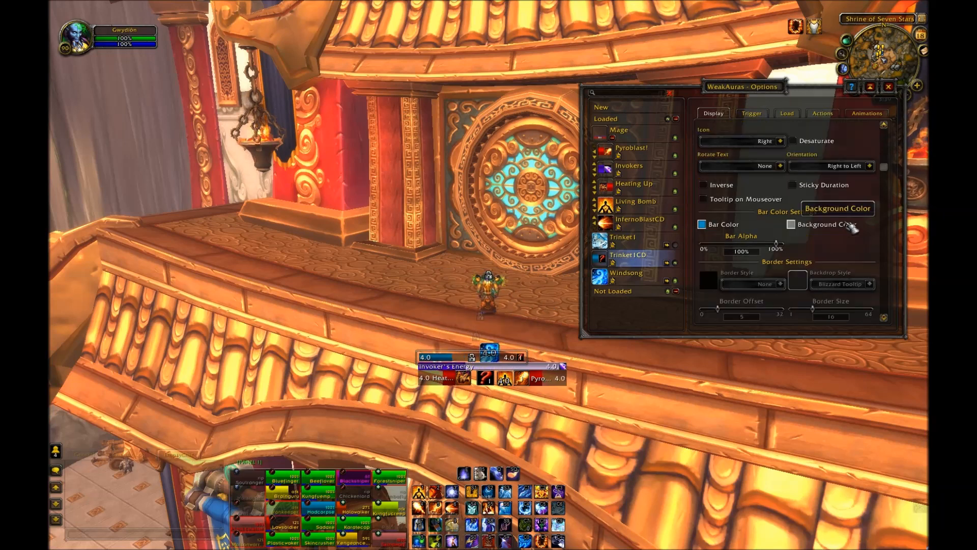
pyautogui.scroll(-5, 861, 287)
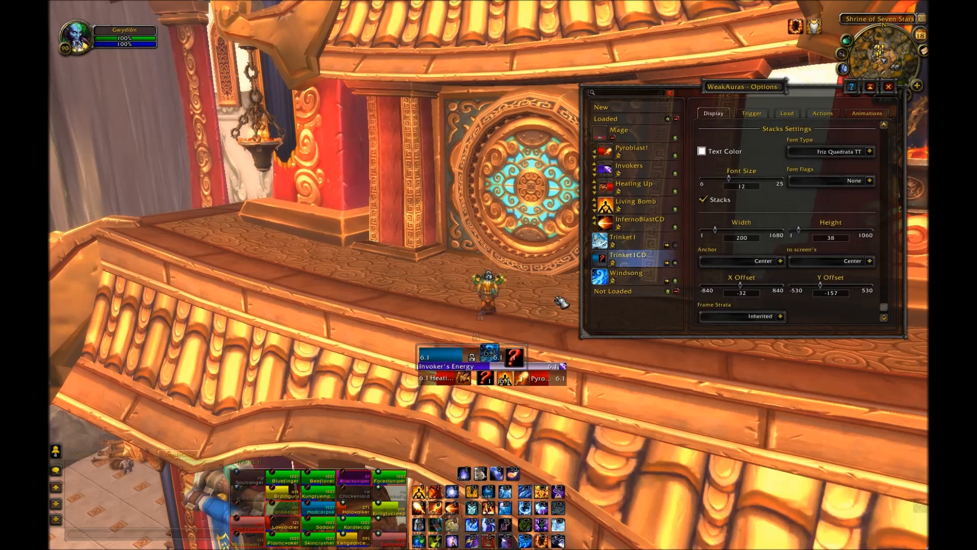
# Step: Turn off the bar's icon
pyautogui.scroll(4, 765, 206)
pyautogui.scroll(3, 760, 201)
pyautogui.moveTo(885, 256); pyautogui.dragTo(889, 128)
pyautogui.click(718, 154)
# Step: Shrink the bar to about icon width and place it left of the Trinket1 icon
pyautogui.moveTo(444, 351); pyautogui.dragTo(443, 345)
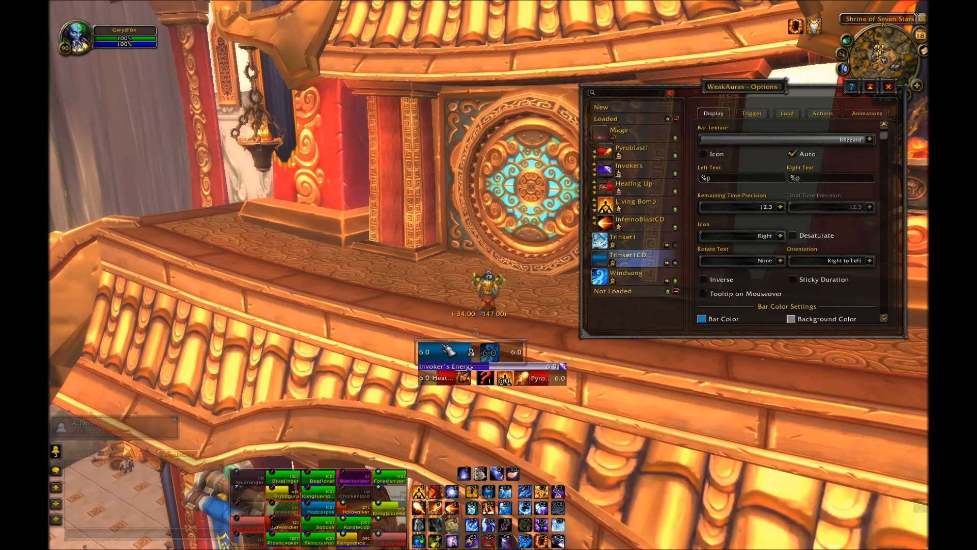
pyautogui.moveTo(530, 360); pyautogui.dragTo(395, 352)
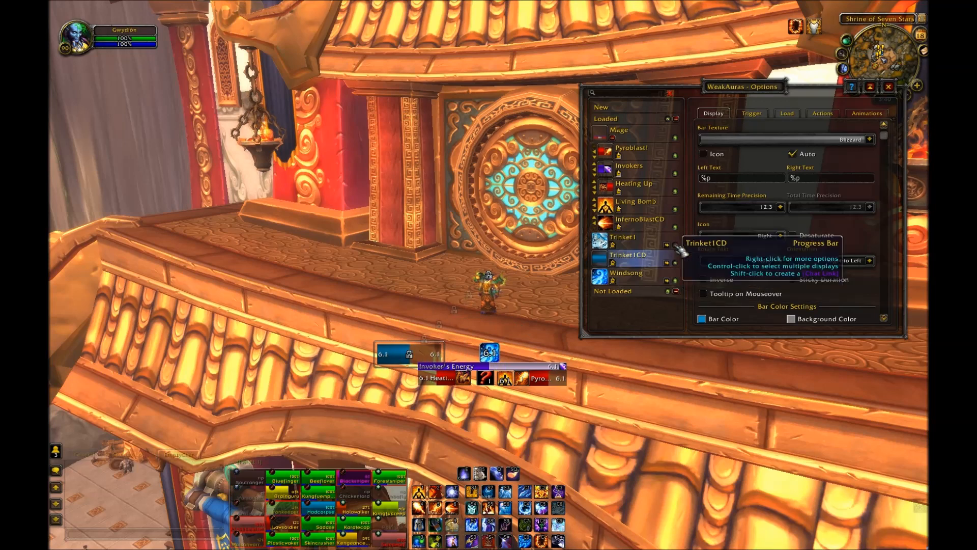
pyautogui.moveTo(407, 353); pyautogui.dragTo(452, 341)
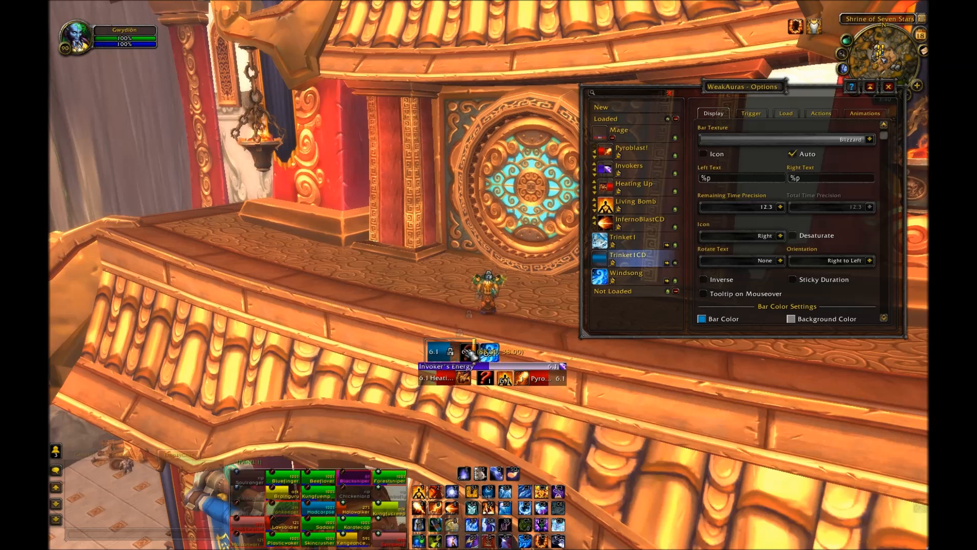
pyautogui.moveTo(449, 351); pyautogui.dragTo(441, 350)
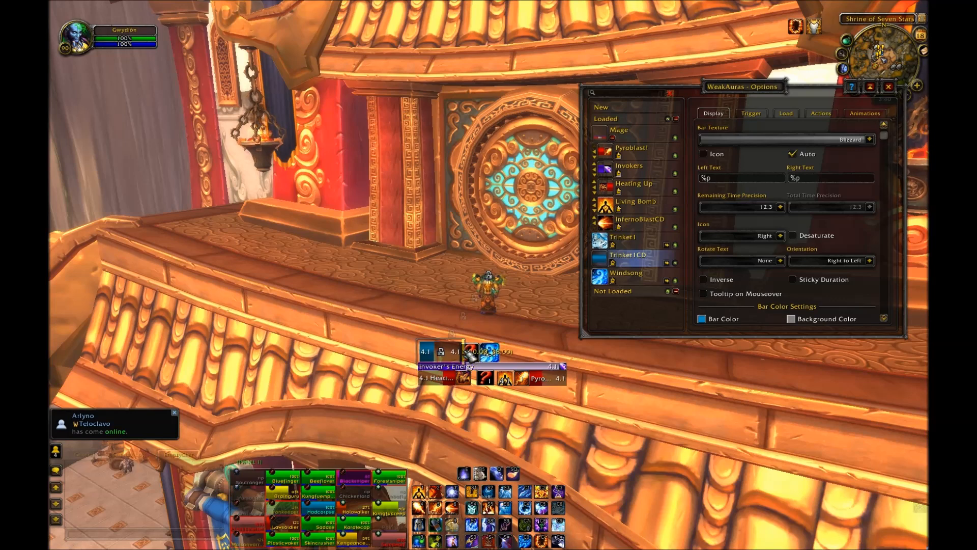
pyautogui.moveTo(462, 315); pyautogui.dragTo(462, 318)
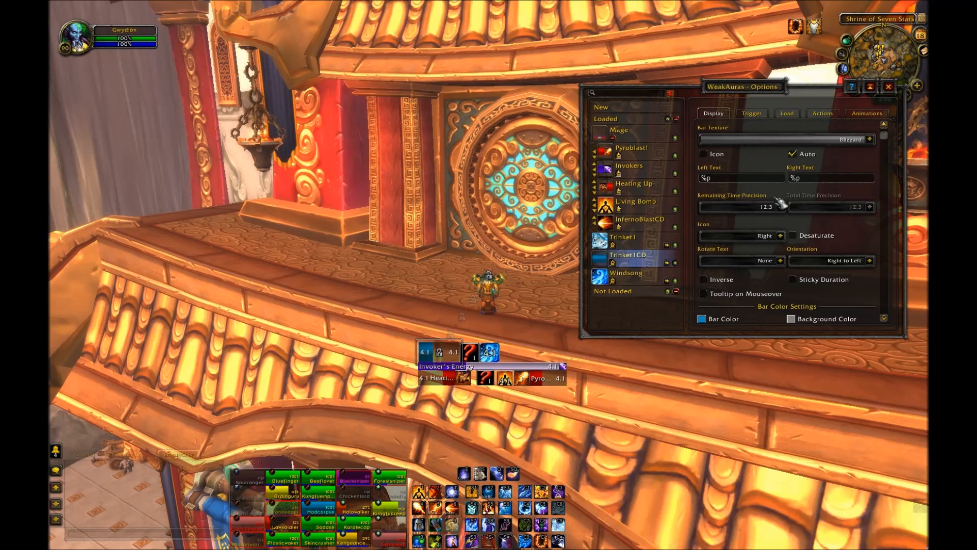
# Step: Set the Trinket1CD bar's right text to "T1 CD"
pyautogui.click(821, 179)
pyautogui.press('BackSpace')
pyautogui.press('BackSpace')
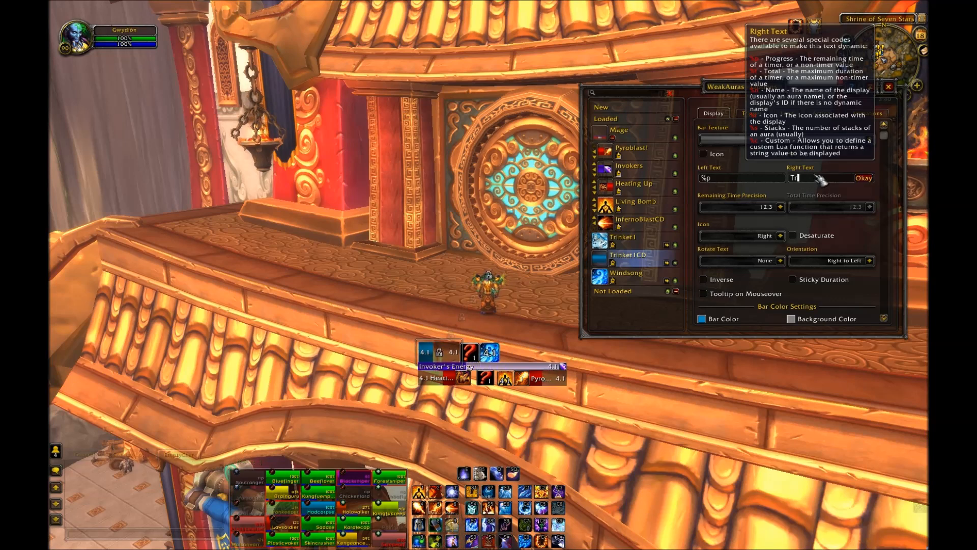
pyautogui.write('T1 ICD')
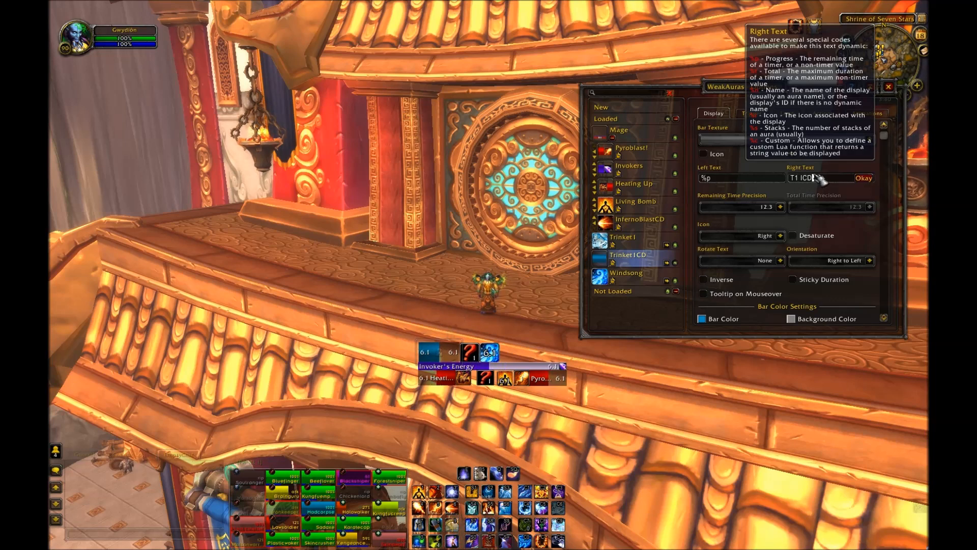
pyautogui.press('Return')
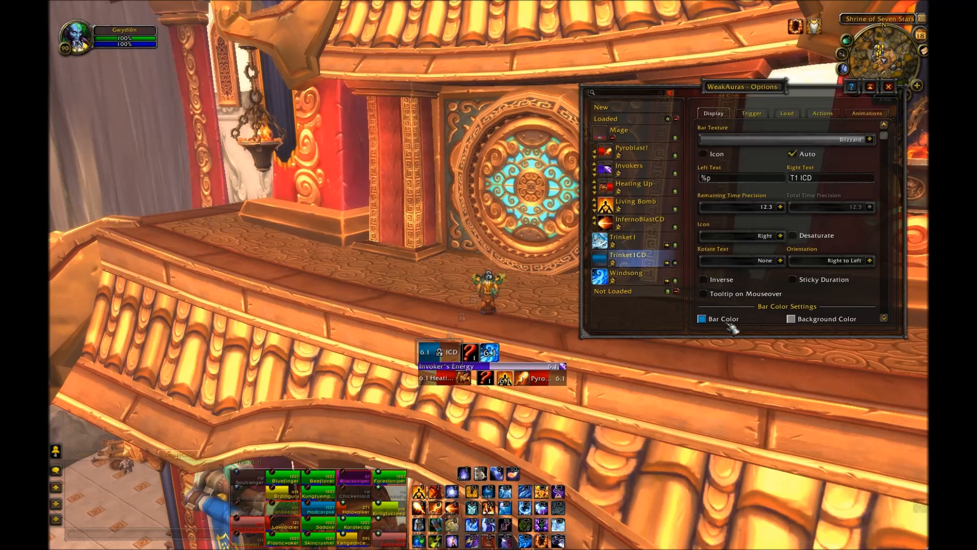
pyautogui.click(843, 182)
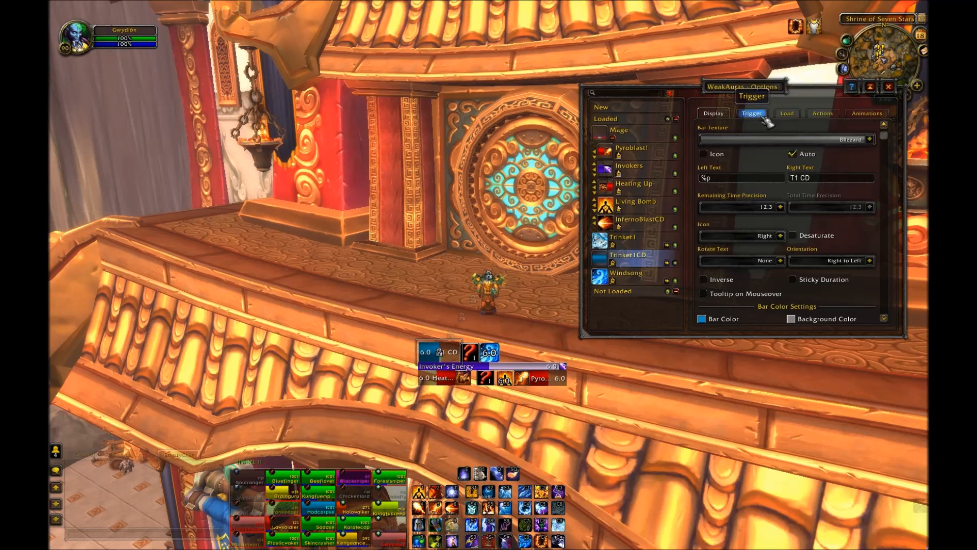
# Step: Set the bar's trigger to Status, Cooldown Progress (Item), for the item Flashfrozen Resin Globule
pyautogui.click(759, 116)
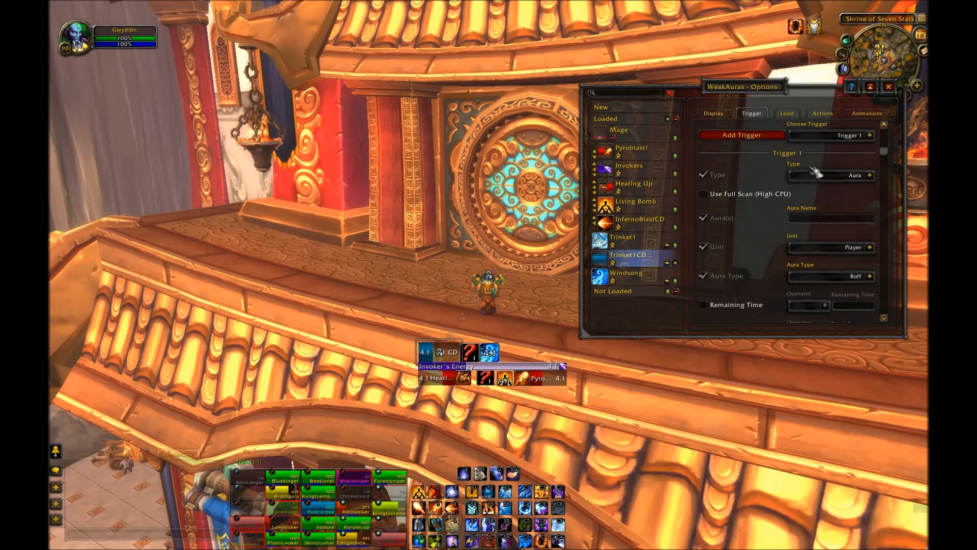
pyautogui.click(871, 175)
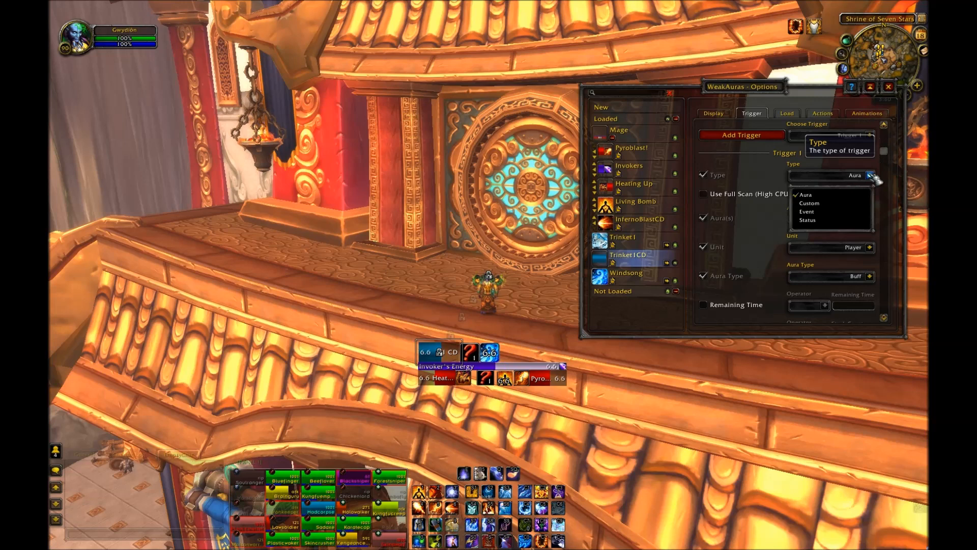
pyautogui.click(856, 220)
pyautogui.click(871, 204)
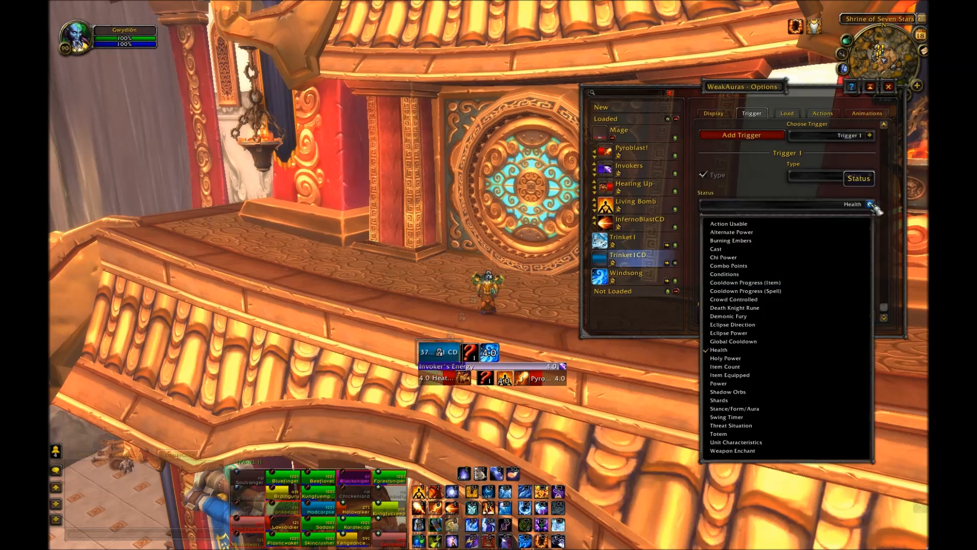
pyautogui.click(797, 284)
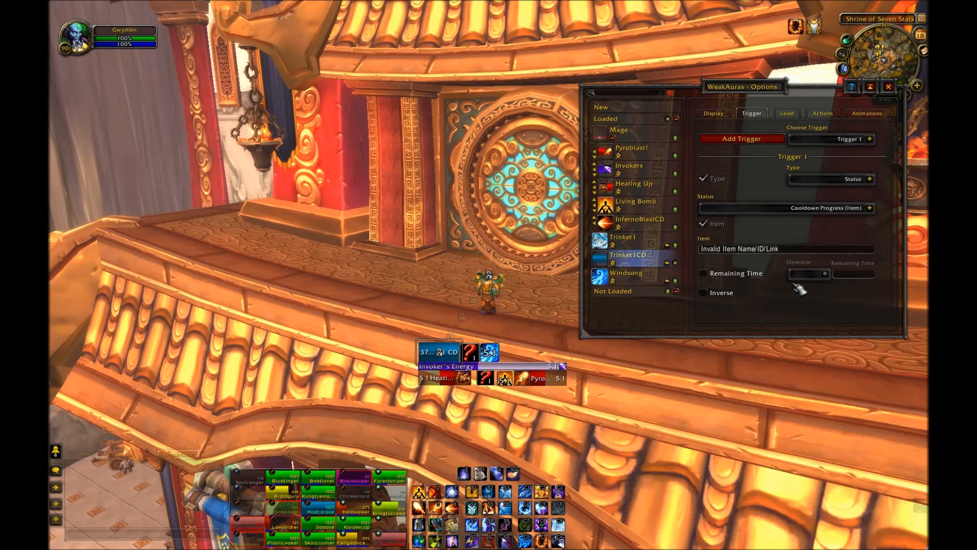
pyautogui.click(810, 249)
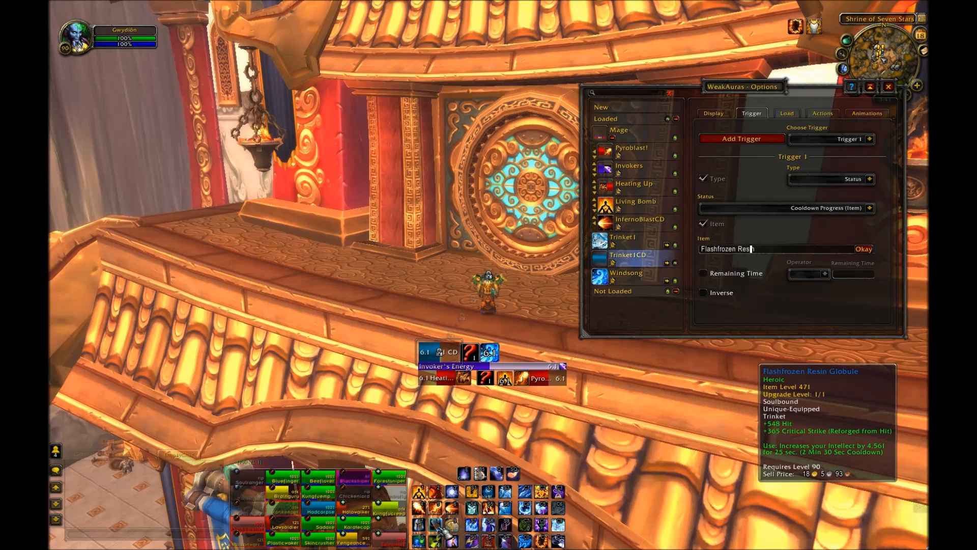
pyautogui.write('le')
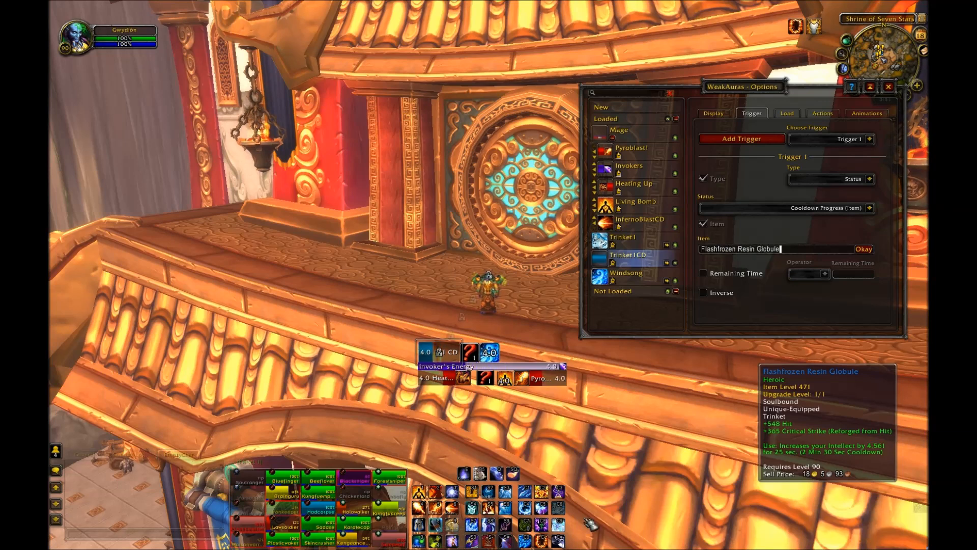
pyautogui.click(864, 249)
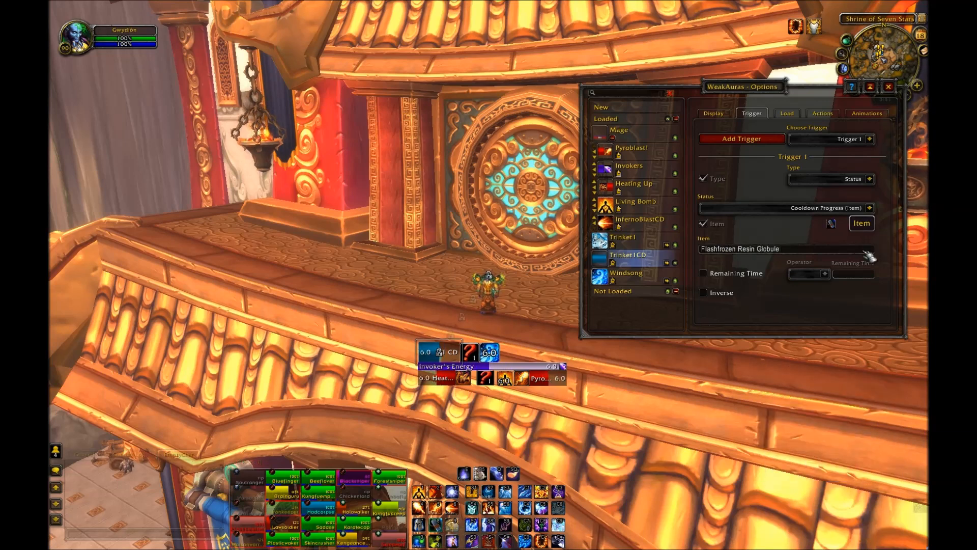
# Step: Create a new Icon display named Trinket2
pyautogui.click(727, 115)
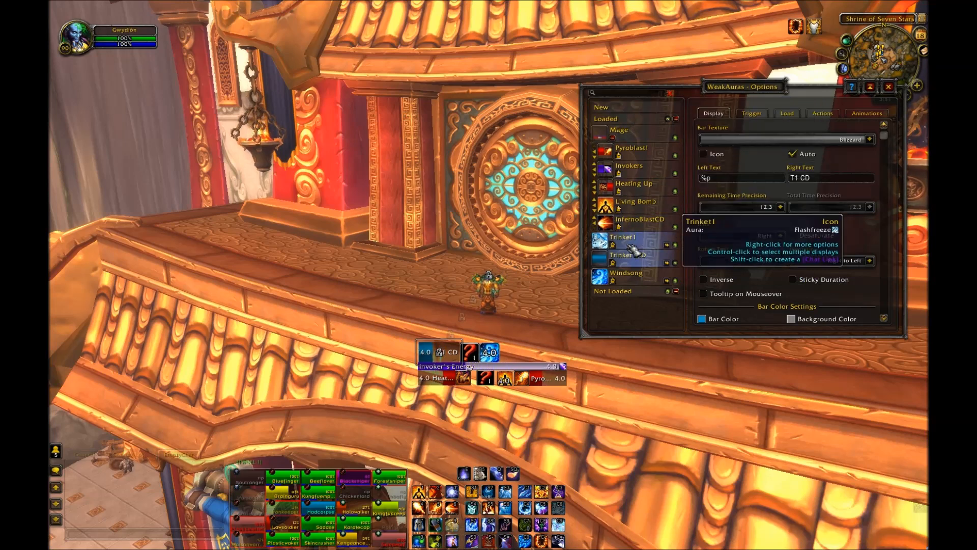
pyautogui.click(631, 106)
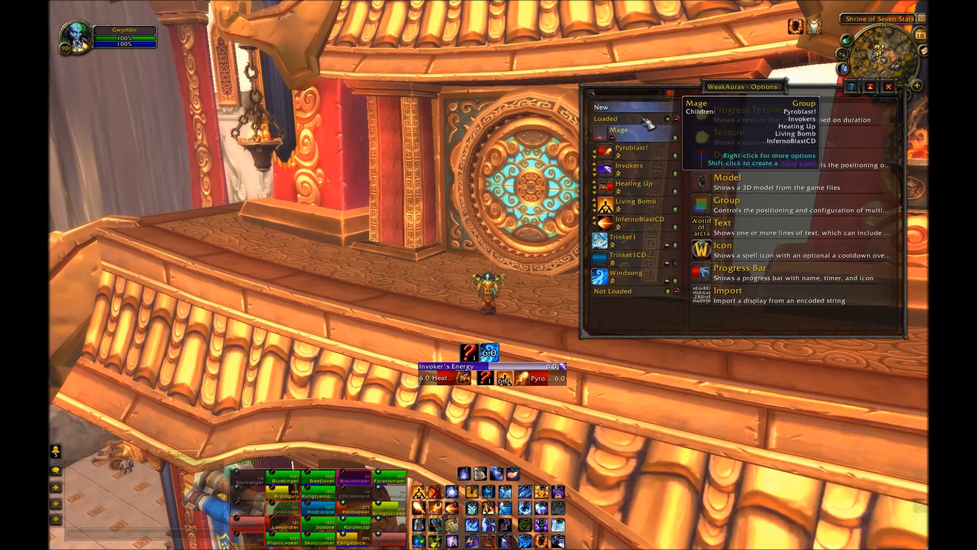
pyautogui.click(764, 251)
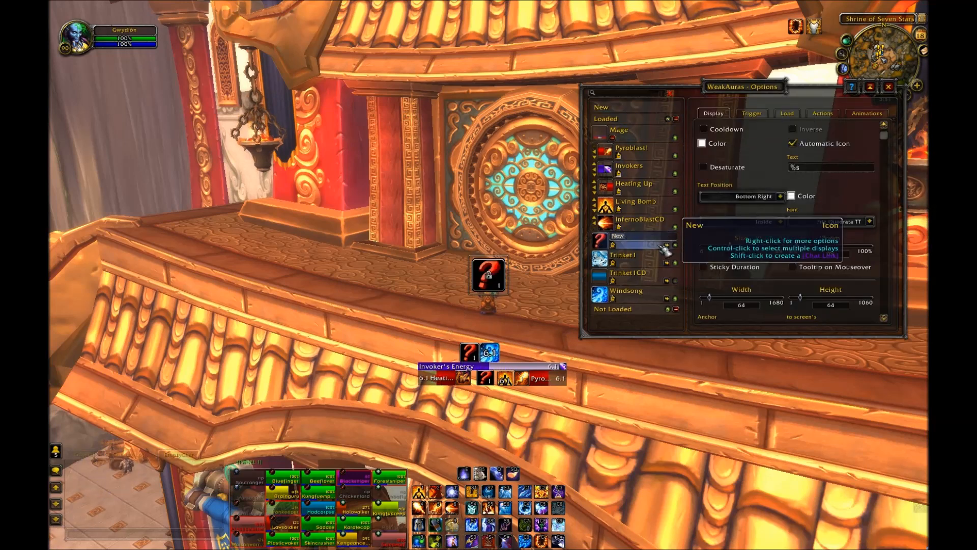
pyautogui.write('Trinket2')
pyautogui.press('Return')
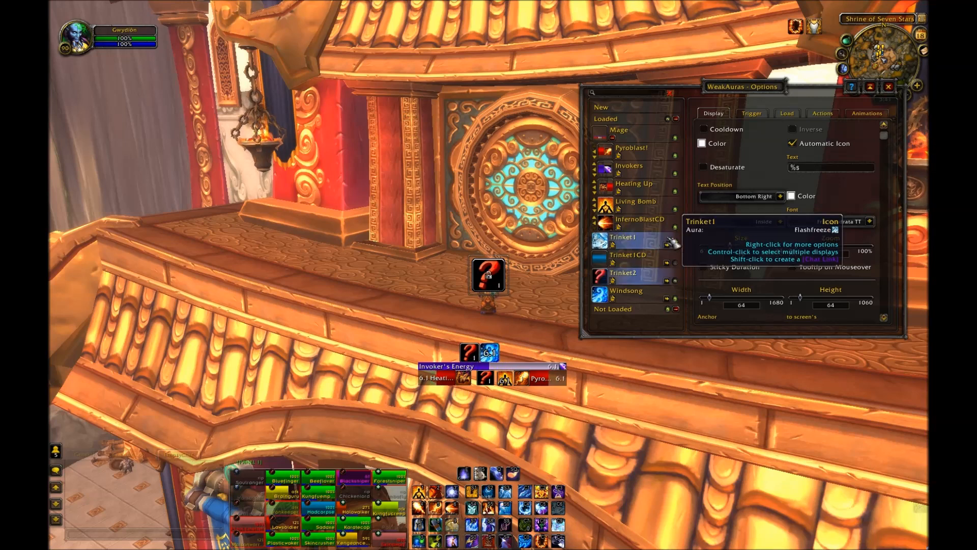
# Step: Set the Trinket2 icon's trigger aura name to Quickened Tongues
pyautogui.click(754, 114)
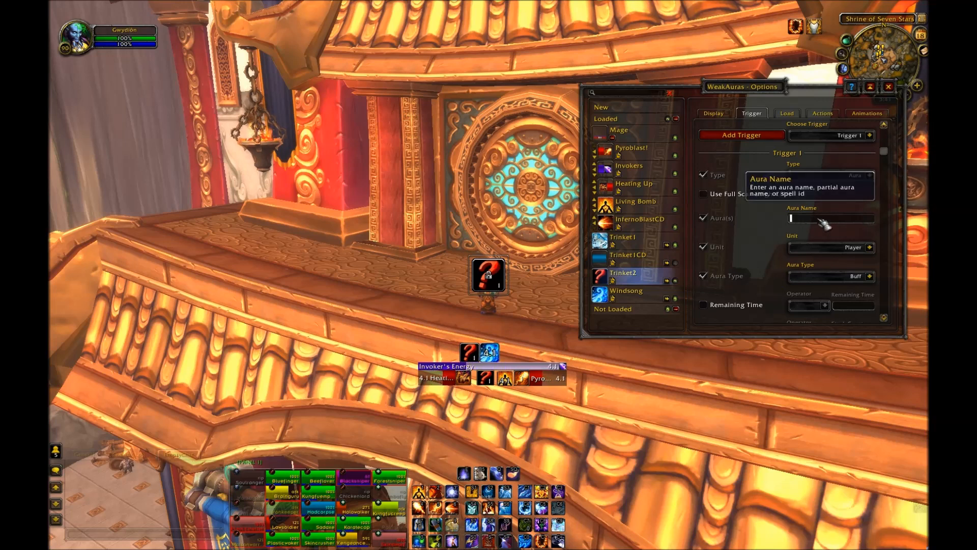
pyautogui.write('Quick')
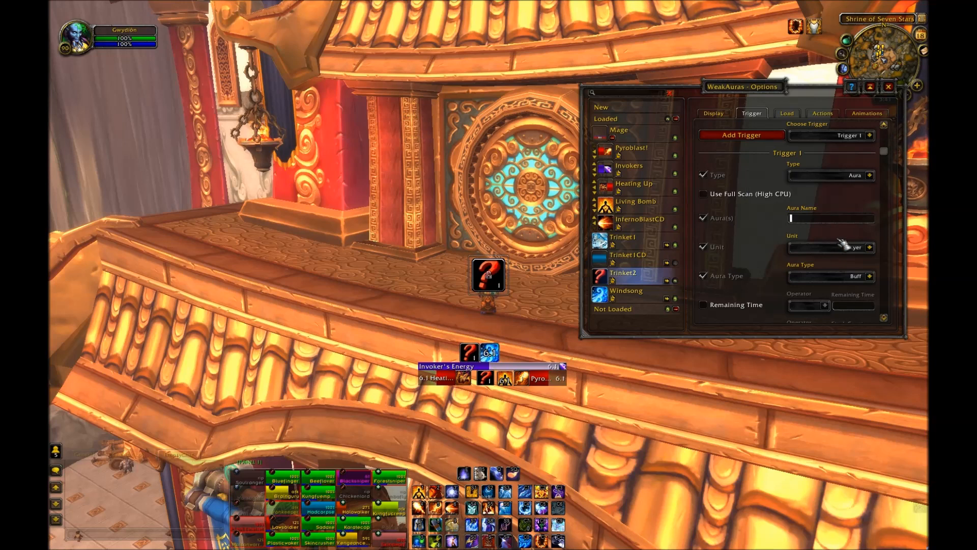
pyautogui.write('ened Tongues')
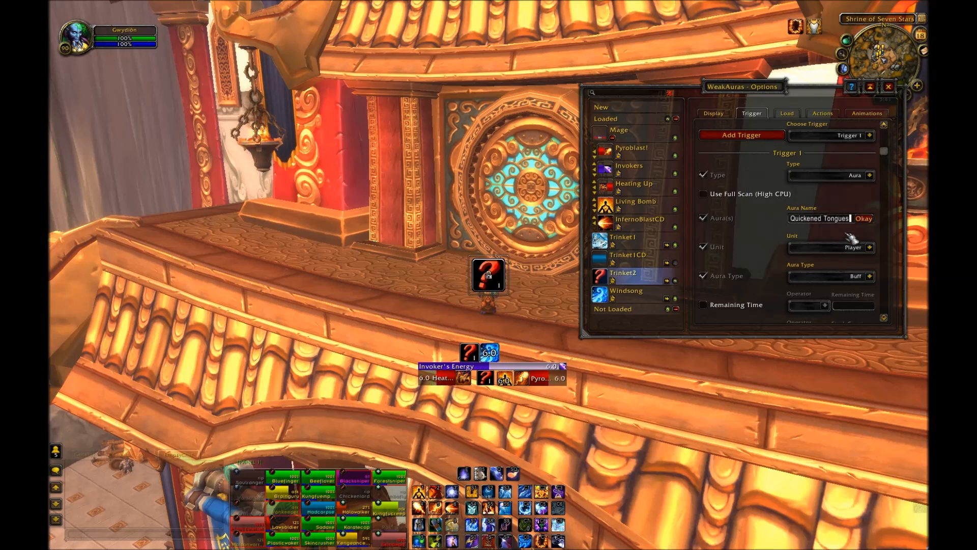
pyautogui.click(868, 218)
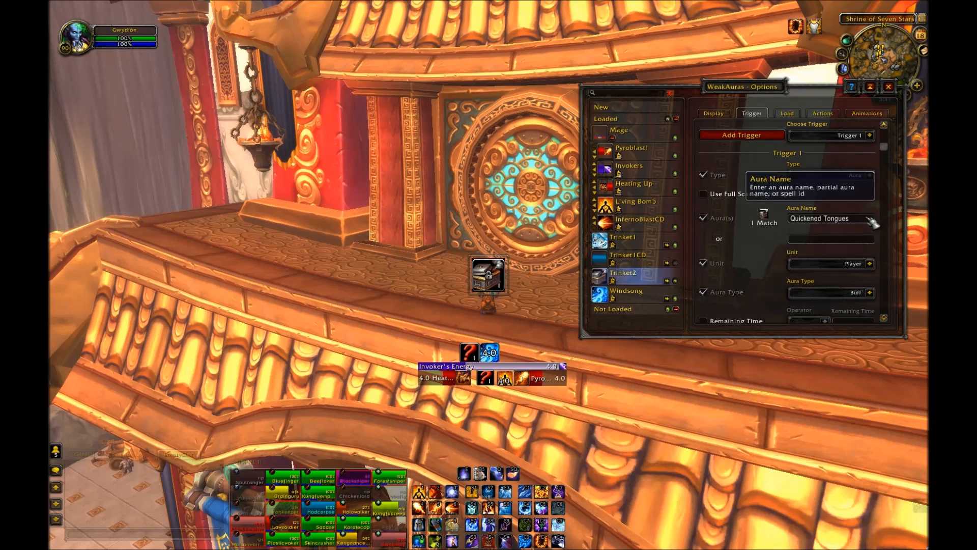
# Step: Set the Trinket2 icon's width and height to 38
pyautogui.click(713, 113)
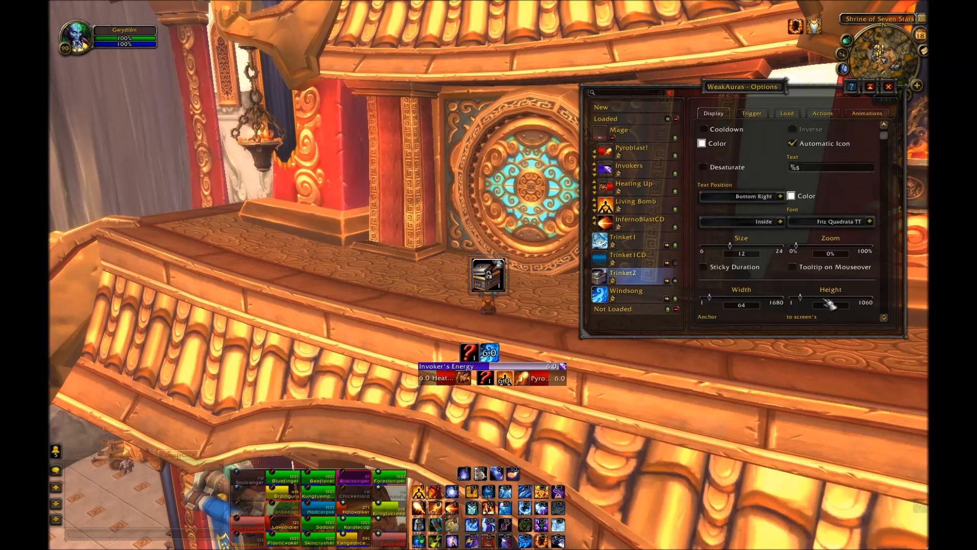
pyautogui.moveTo(839, 305); pyautogui.dragTo(826, 308)
pyautogui.write('38')
pyautogui.press('Return')
pyautogui.click(728, 308)
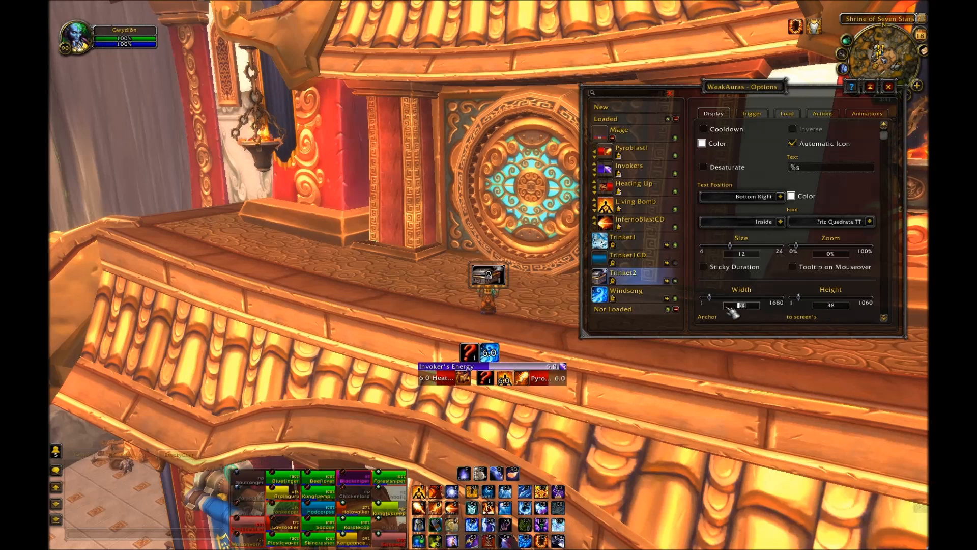
pyautogui.write('38')
pyautogui.press('Return')
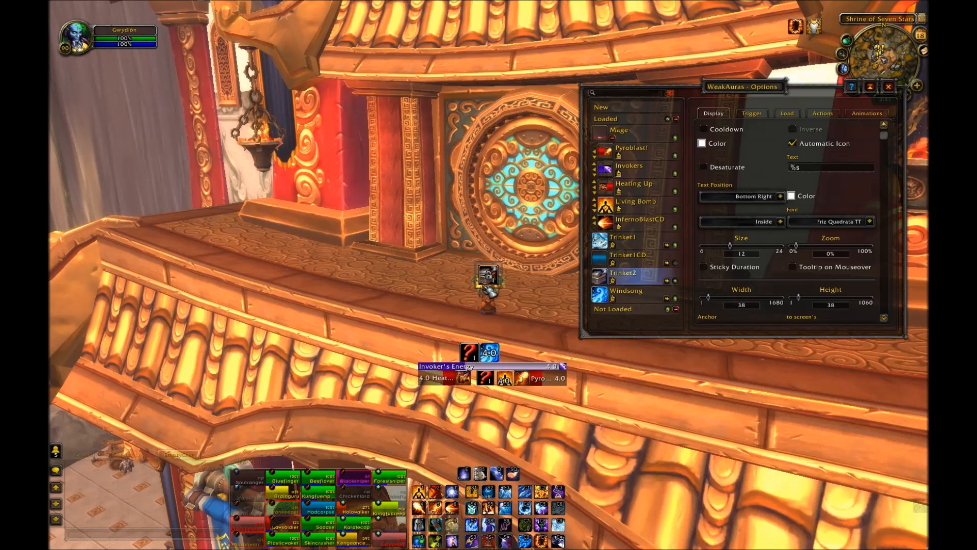
# Step: Move the Trinket2 icon onto the icon row and set its text to %p
pyautogui.moveTo(496, 285); pyautogui.dragTo(511, 355)
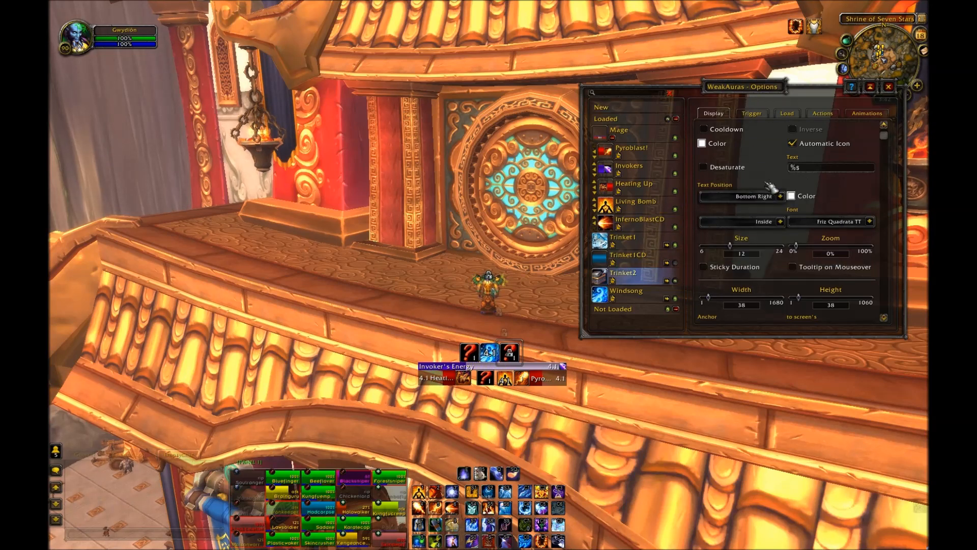
pyautogui.click(821, 167)
pyautogui.press('BackSpace')
pyautogui.write('p')
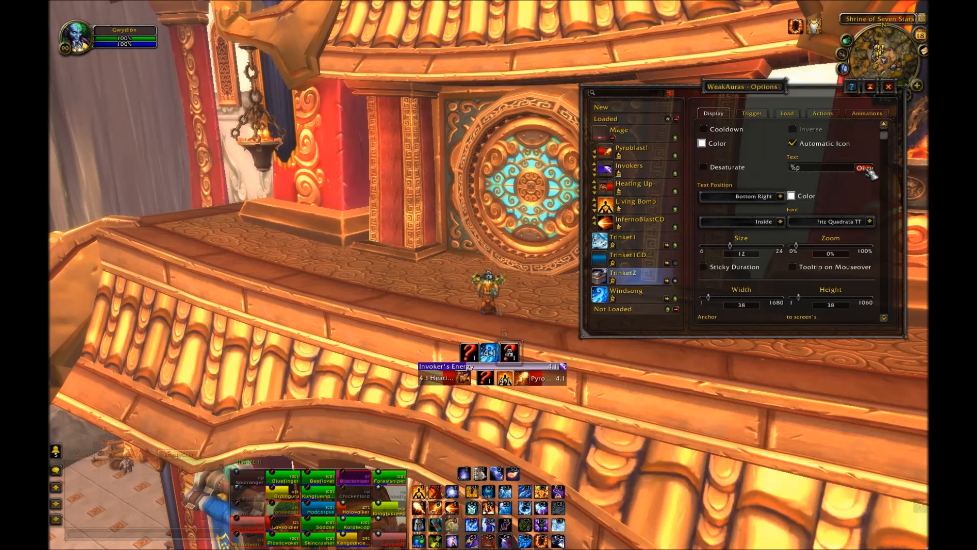
pyautogui.click(864, 168)
# Step: Set the icon text position to Center and the text size to 16
pyautogui.click(780, 196)
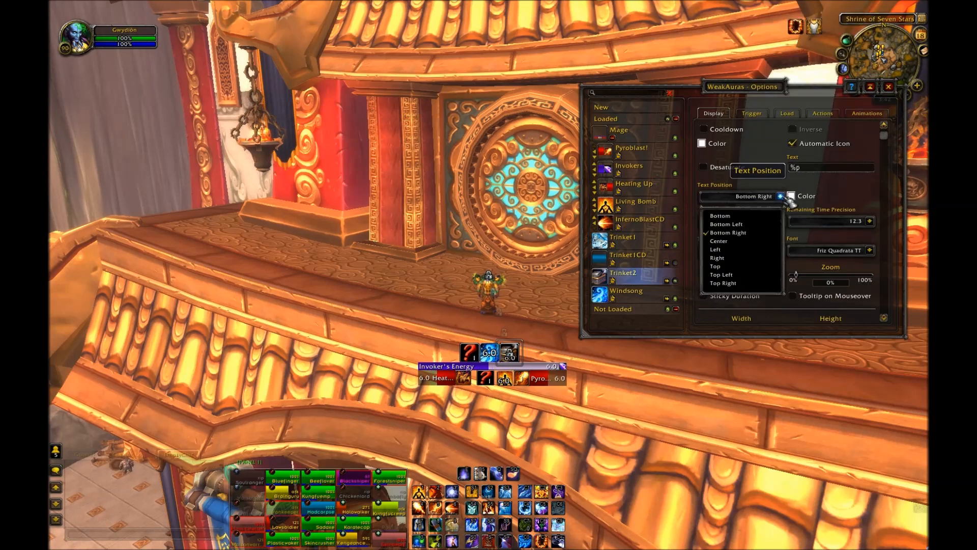
pyautogui.click(744, 247)
pyautogui.moveTo(731, 275); pyautogui.dragTo(753, 279)
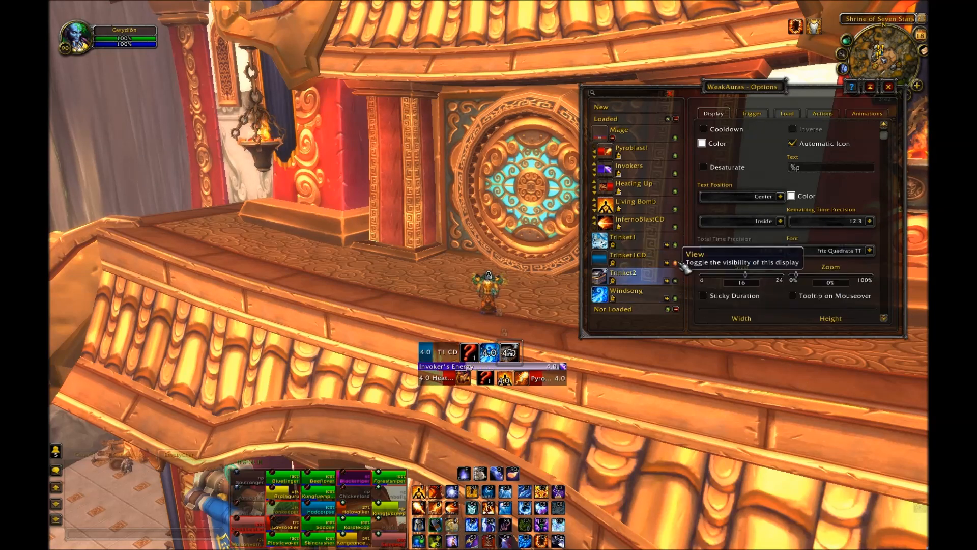
# Step: Start adding a new display
pyautogui.click(650, 114)
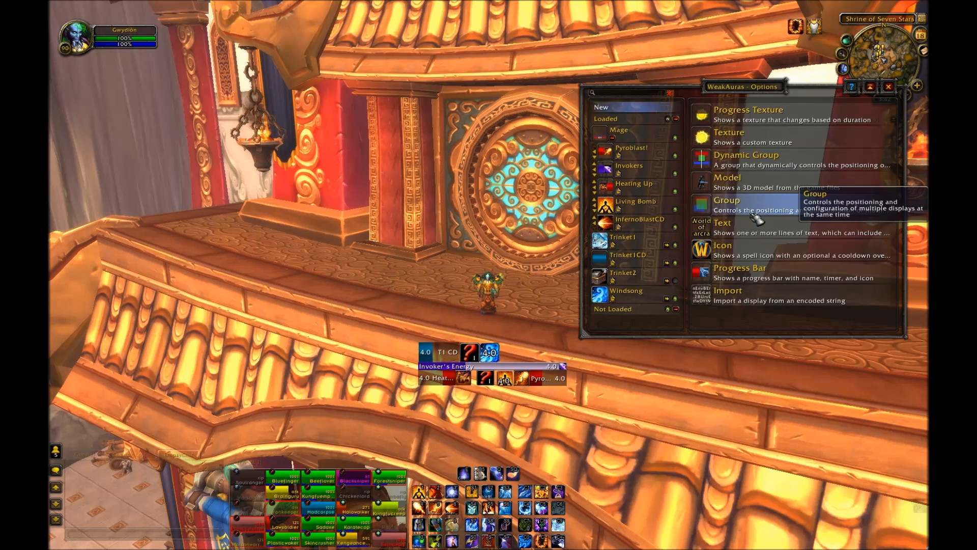
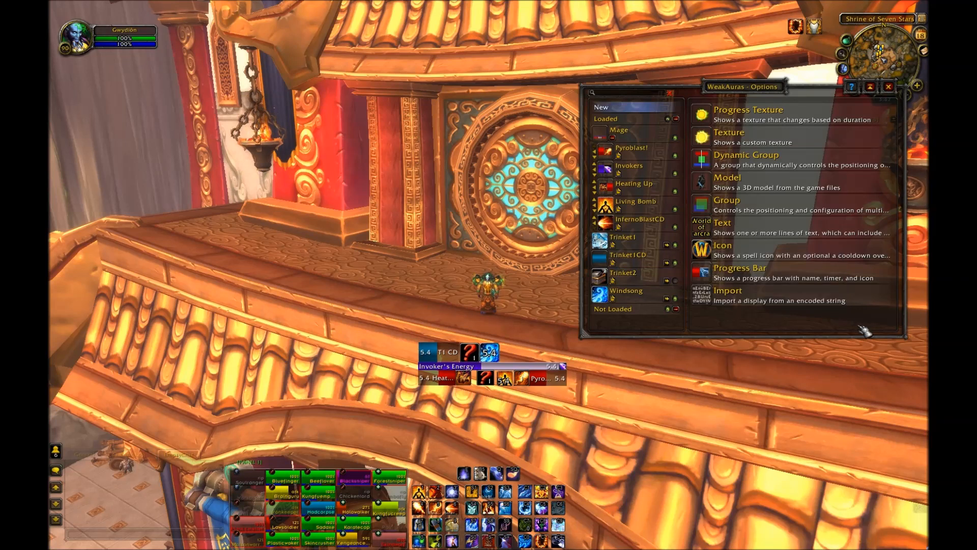
# Step: Create a new Progress Bar display with an Event trigger on the Combat Log event
pyautogui.click(797, 275)
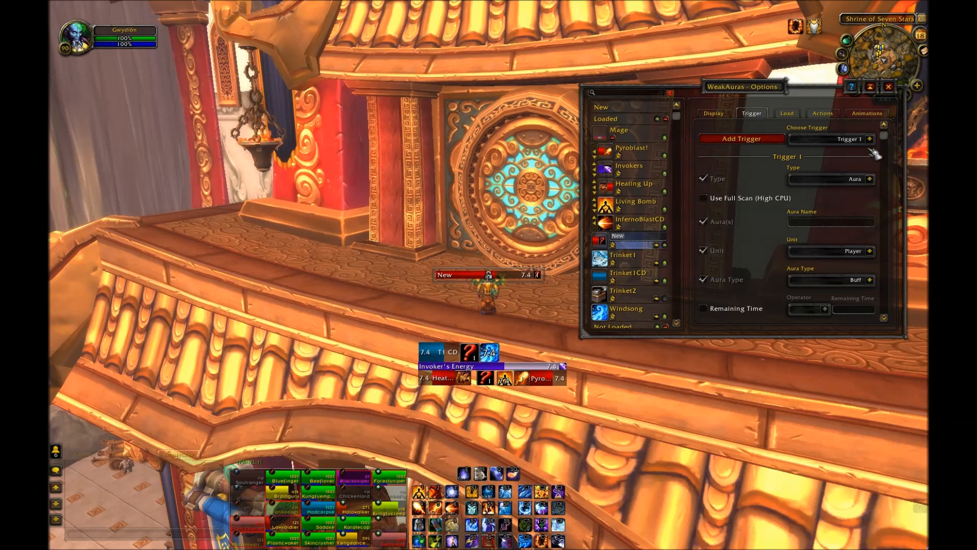
pyautogui.click(870, 179)
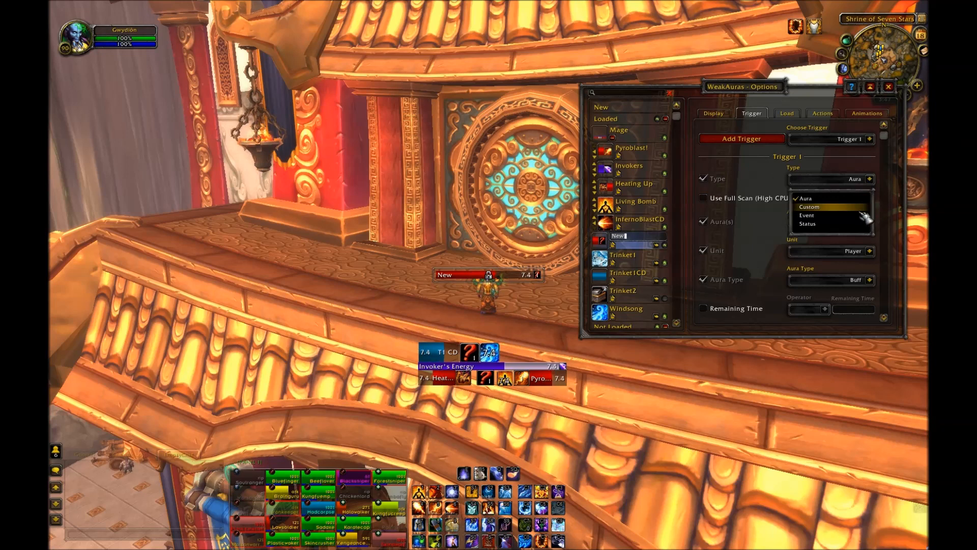
pyautogui.click(863, 216)
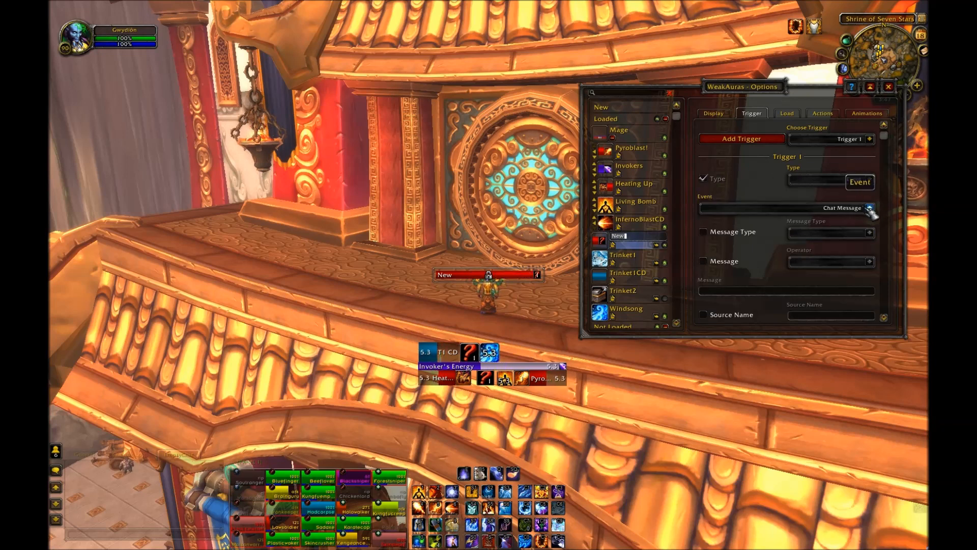
pyautogui.click(870, 208)
pyautogui.click(835, 234)
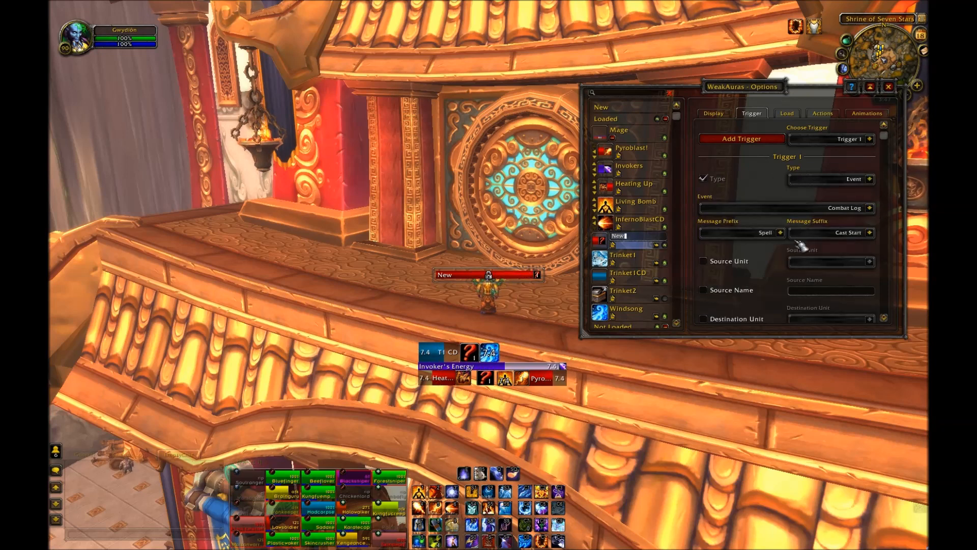
# Step: Set the trigger's message suffix to Aura Applied
pyautogui.scroll(-2, 801, 246)
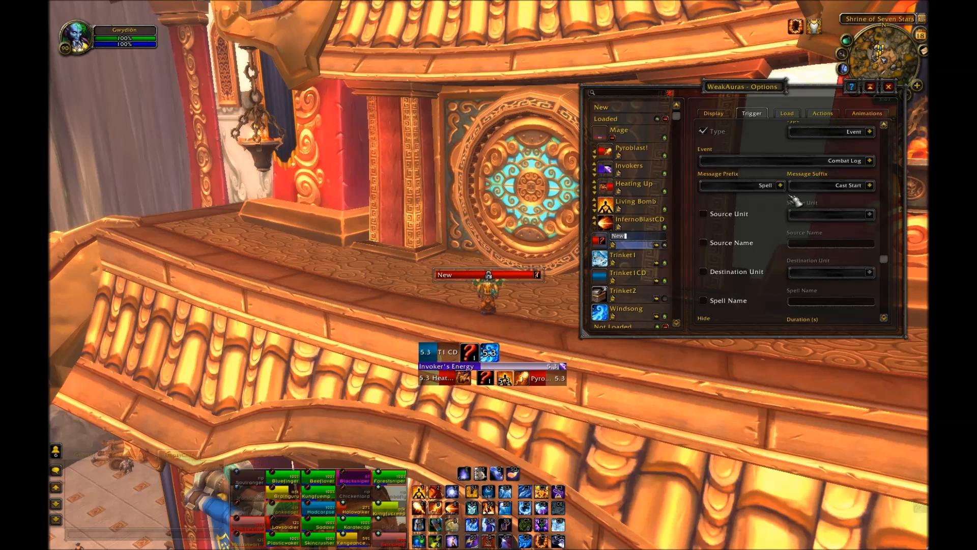
pyautogui.click(869, 185)
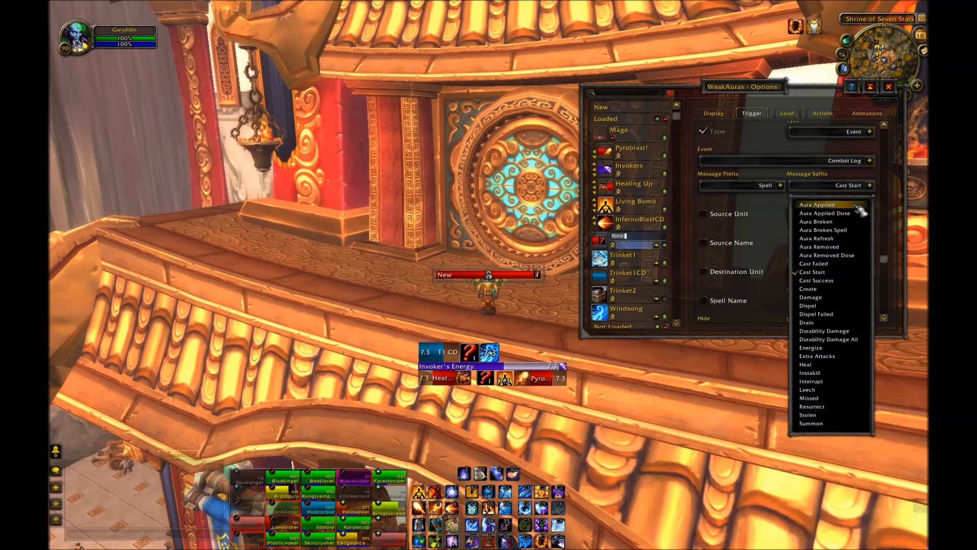
pyautogui.click(857, 207)
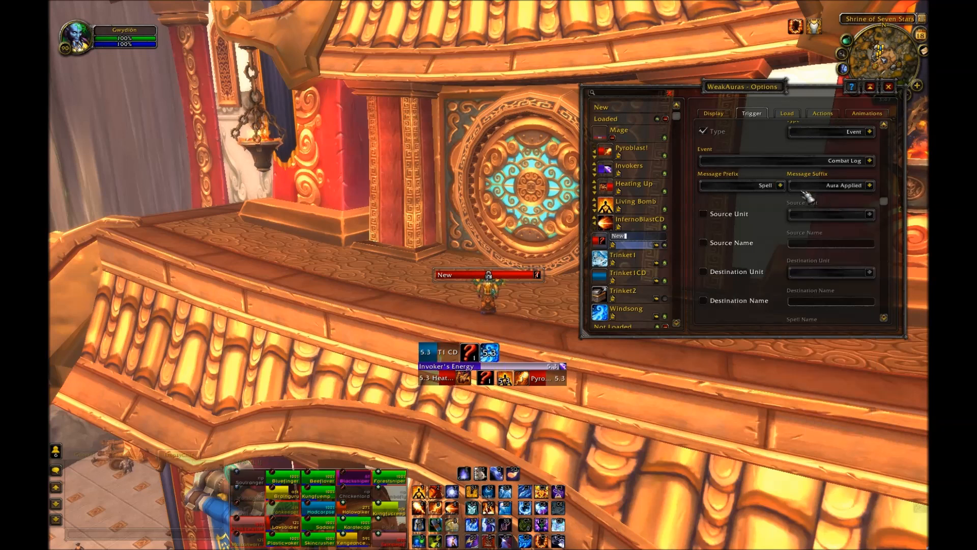
# Step: Enable the Spell Name filter and enter Quickened Tongues
pyautogui.scroll(-1, 776, 247)
pyautogui.scroll(-1, 774, 245)
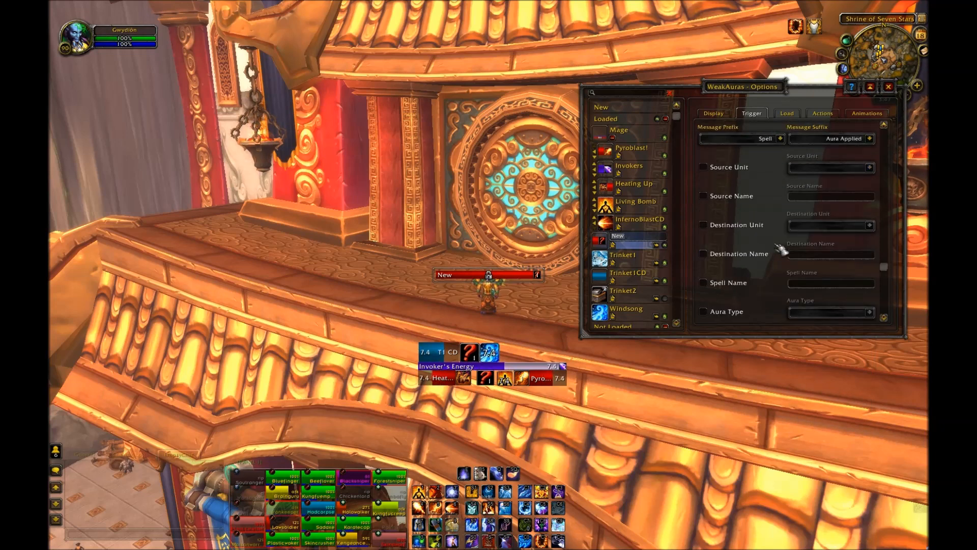
pyautogui.click(741, 284)
pyautogui.click(822, 284)
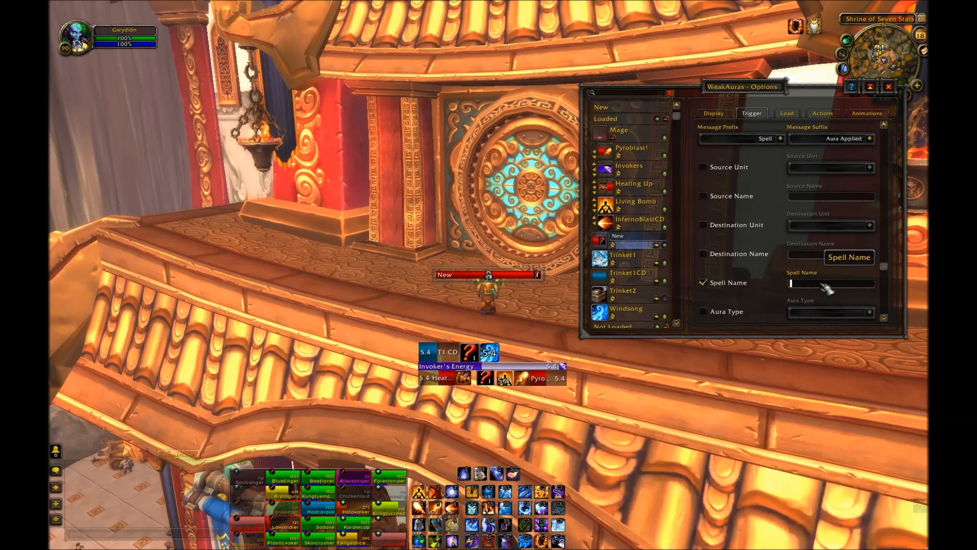
pyautogui.write('Quickened Ton')
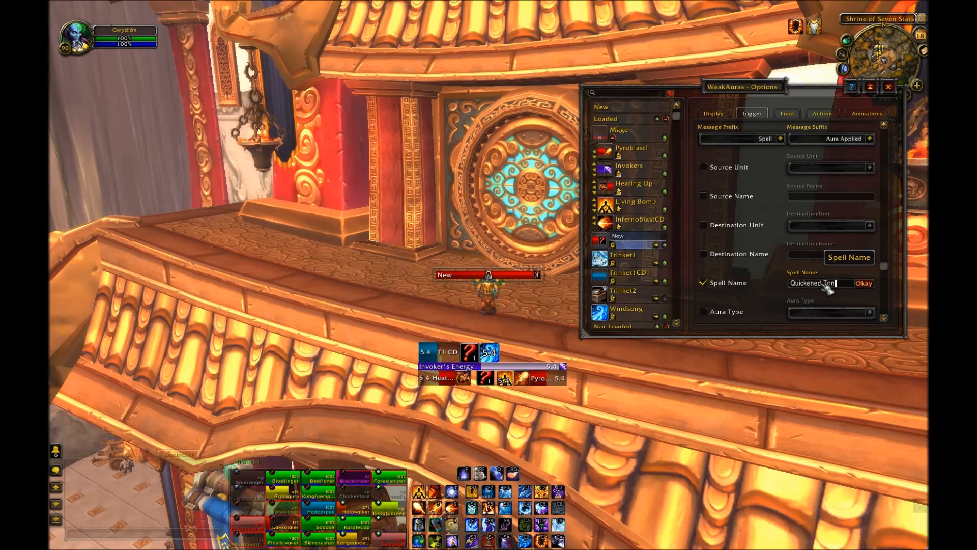
pyautogui.write('gues')
pyautogui.click(863, 284)
# Step: Enable the Aura Type filter and choose Buff
pyautogui.scroll(-1, 760, 286)
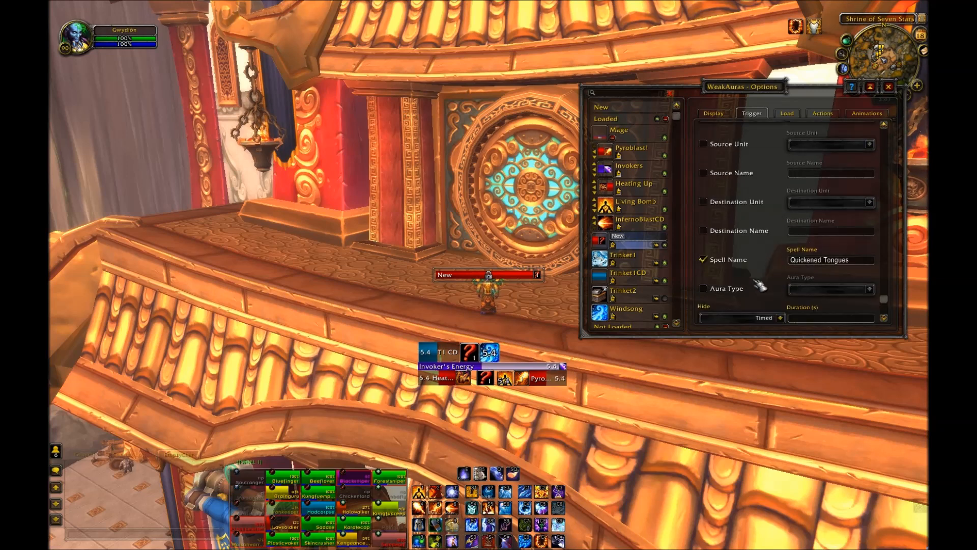
pyautogui.scroll(-1, 760, 286)
pyautogui.click(742, 284)
pyautogui.click(871, 284)
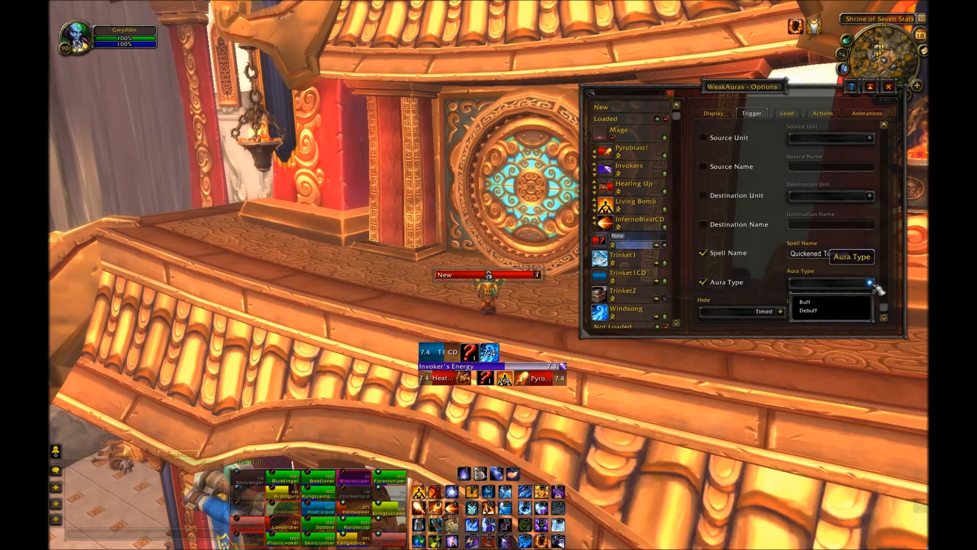
pyautogui.click(860, 302)
# Step: Set the timed trigger's duration to 105 seconds
pyautogui.scroll(5, 760, 214)
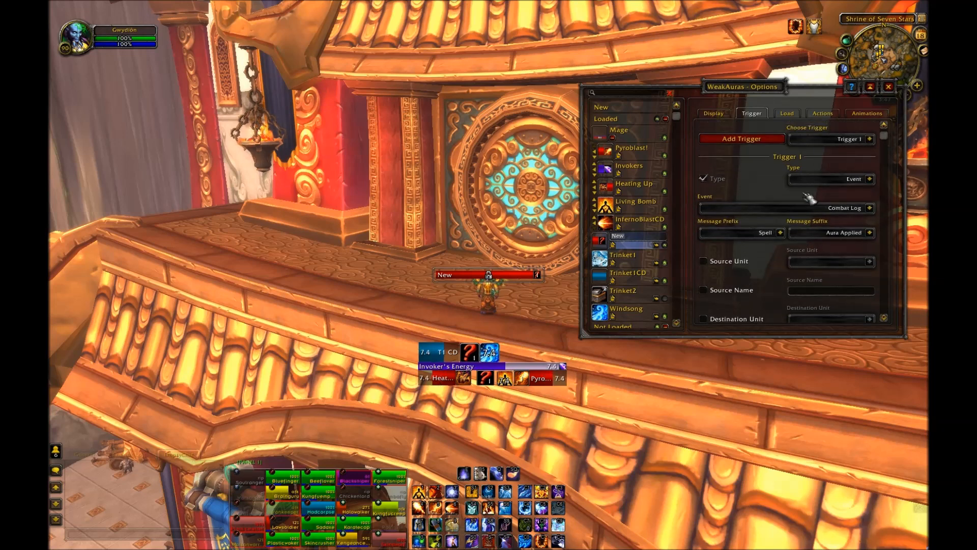
pyautogui.scroll(-1, 834, 198)
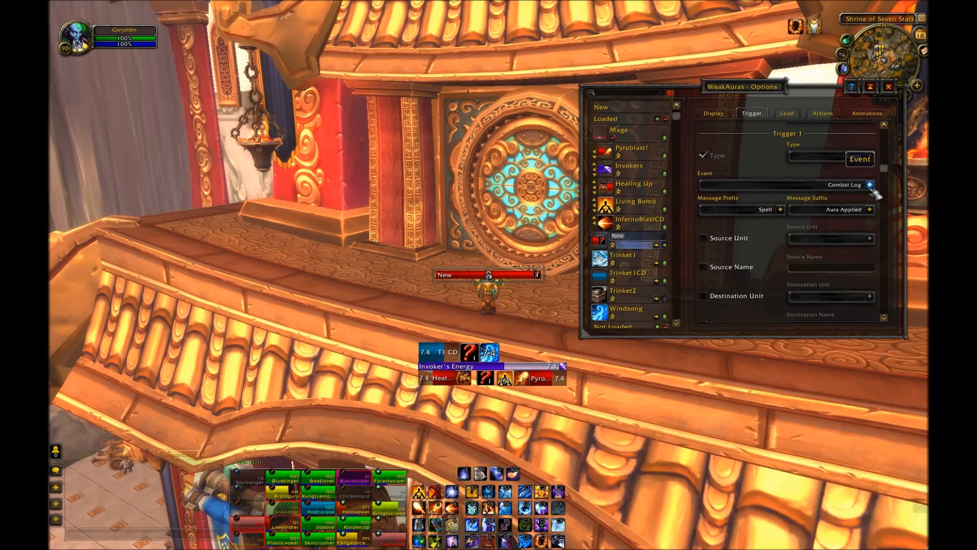
pyautogui.scroll(-4, 814, 254)
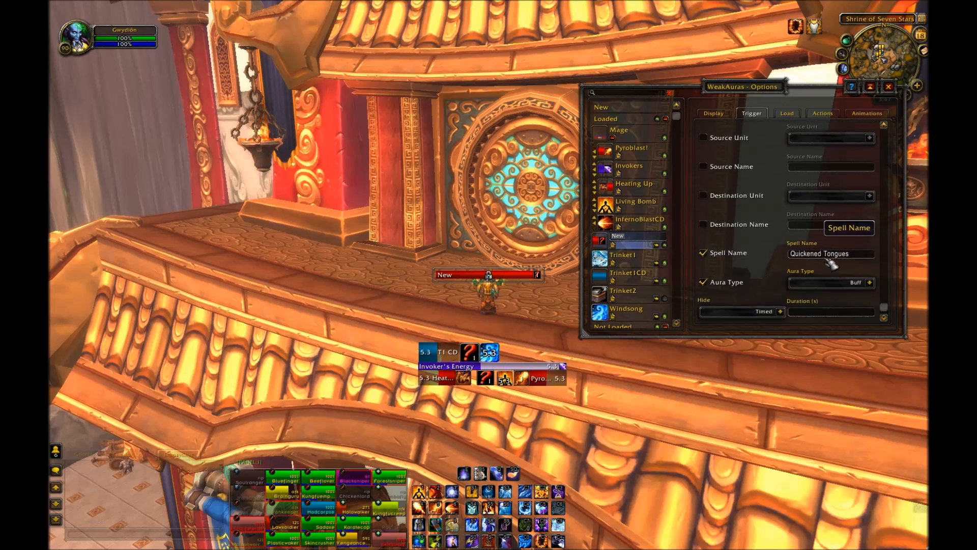
pyautogui.scroll(2, 835, 254)
pyautogui.scroll(2, 832, 243)
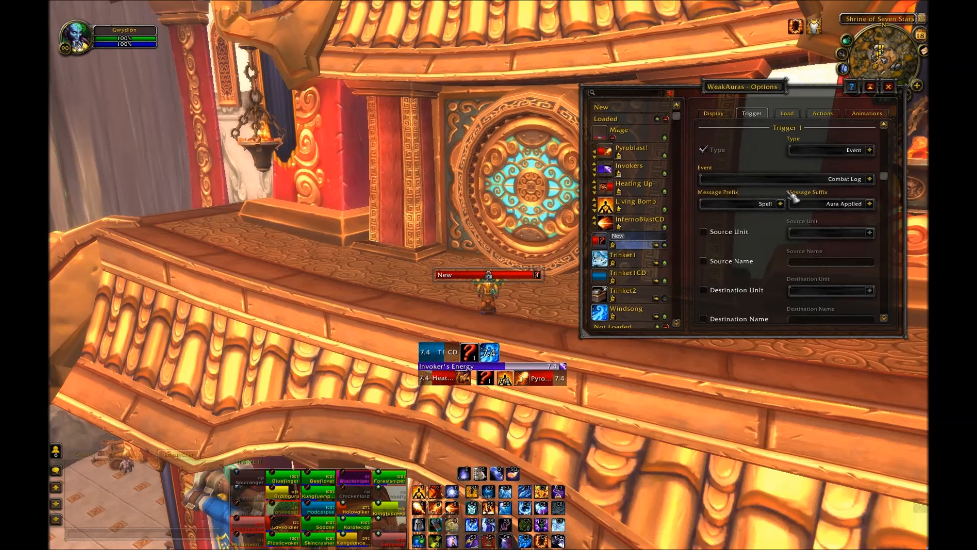
pyautogui.scroll(-3, 827, 248)
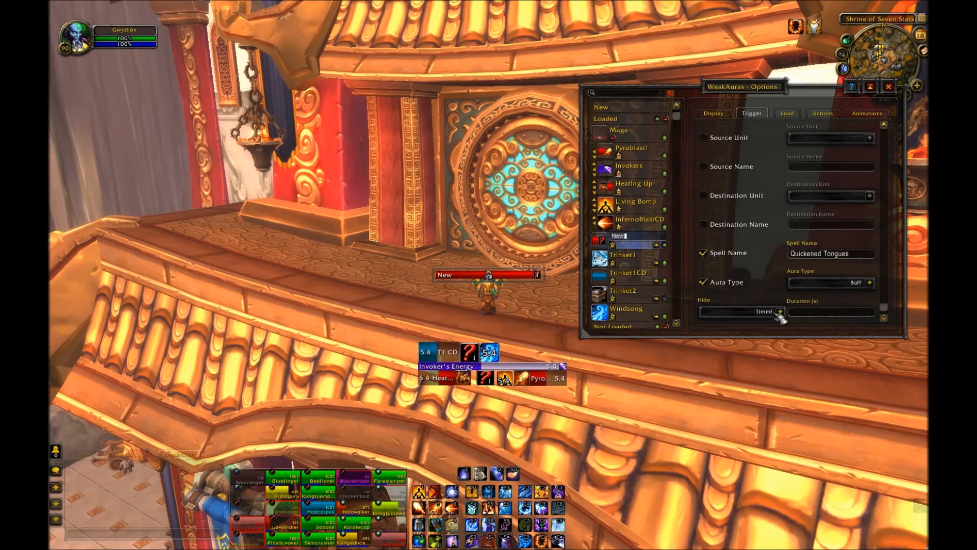
pyautogui.click(849, 313)
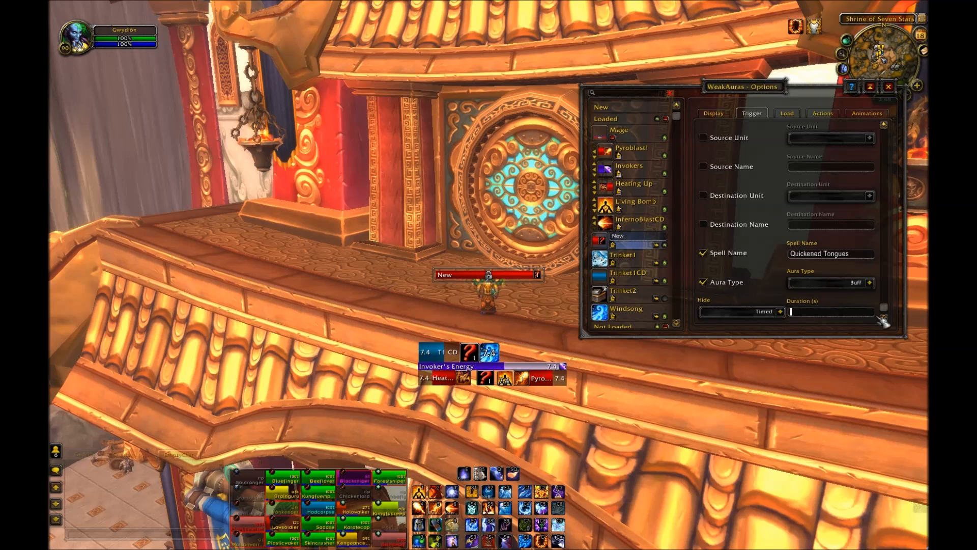
pyautogui.write('105')
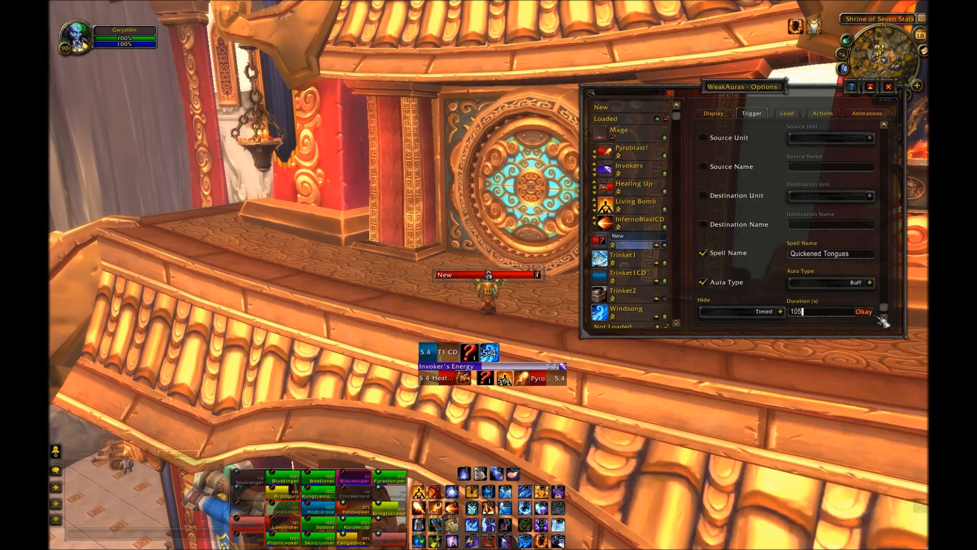
pyautogui.click(864, 311)
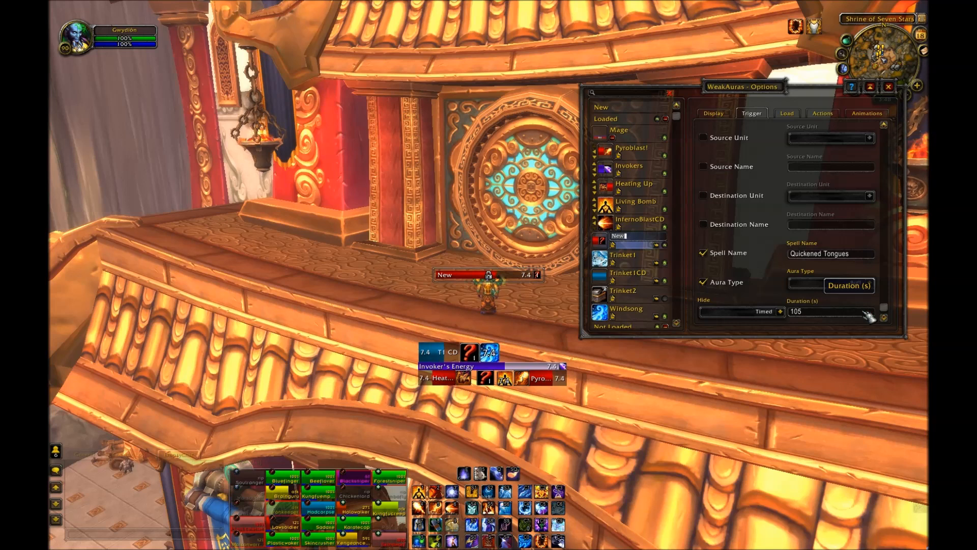
# Step: Review the trigger settings, then set the bar's left text to T2 ICD
pyautogui.scroll(5, 743, 196)
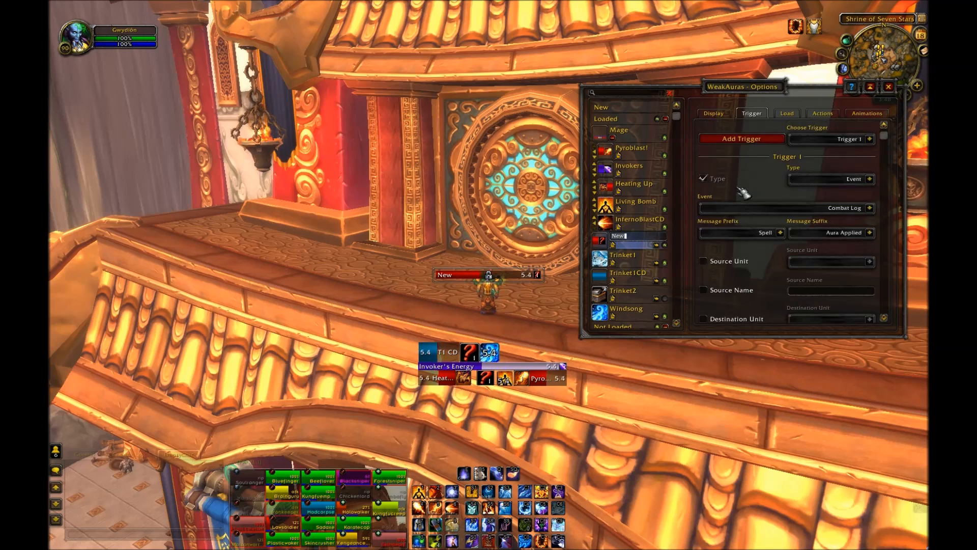
pyautogui.scroll(-5, 749, 205)
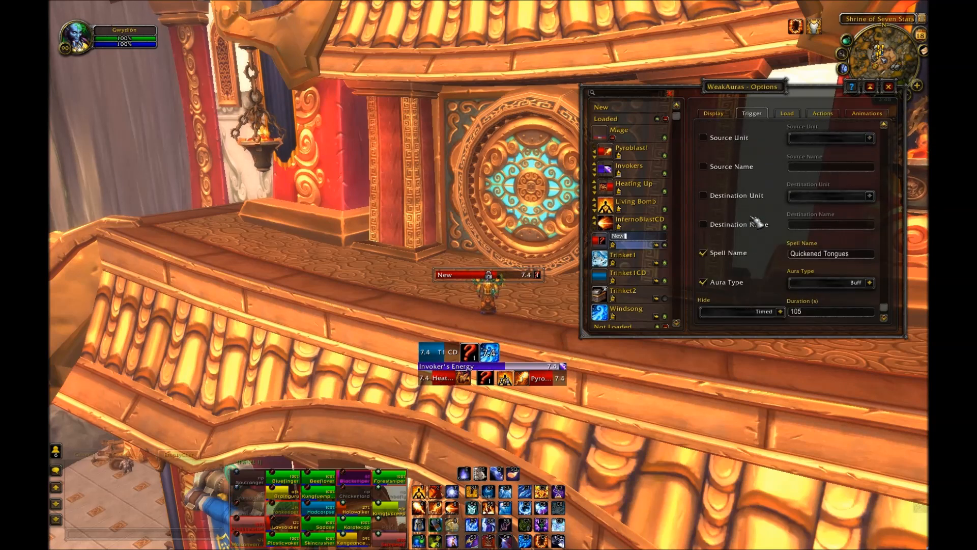
pyautogui.scroll(5, 757, 223)
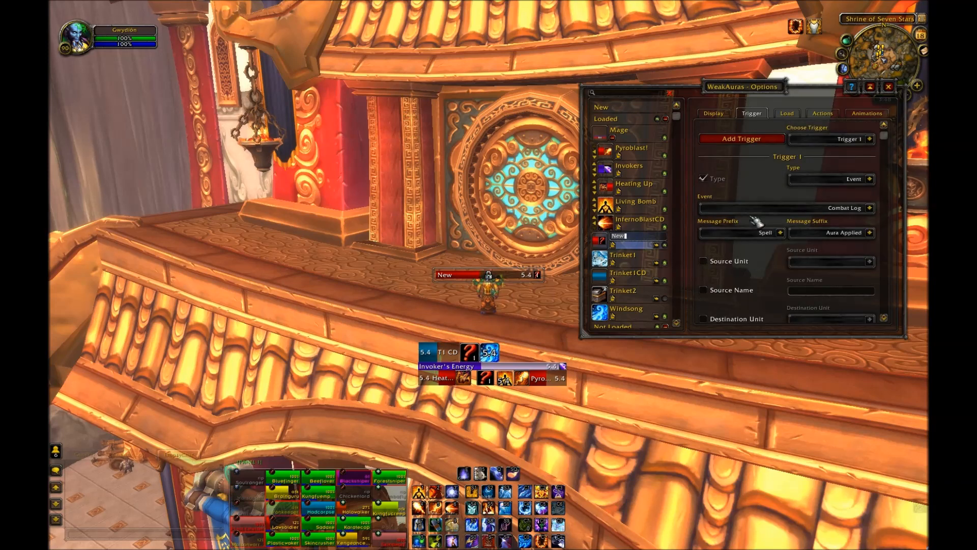
pyautogui.scroll(-3, 811, 223)
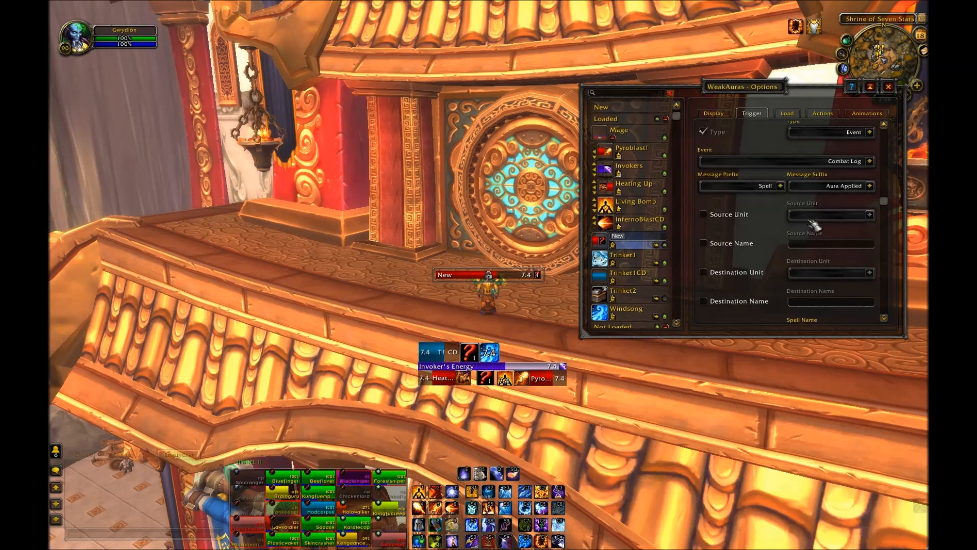
pyautogui.scroll(-2, 850, 236)
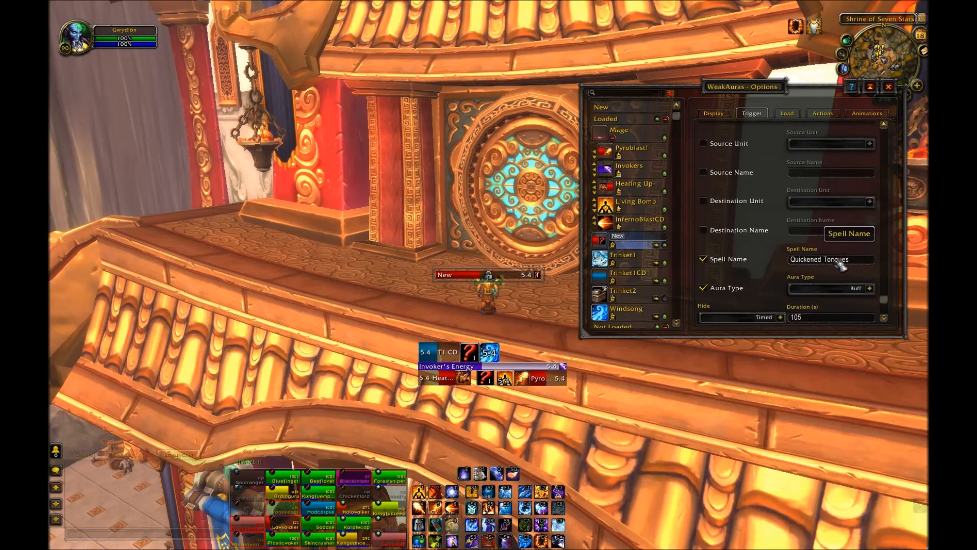
pyautogui.scroll(5, 784, 248)
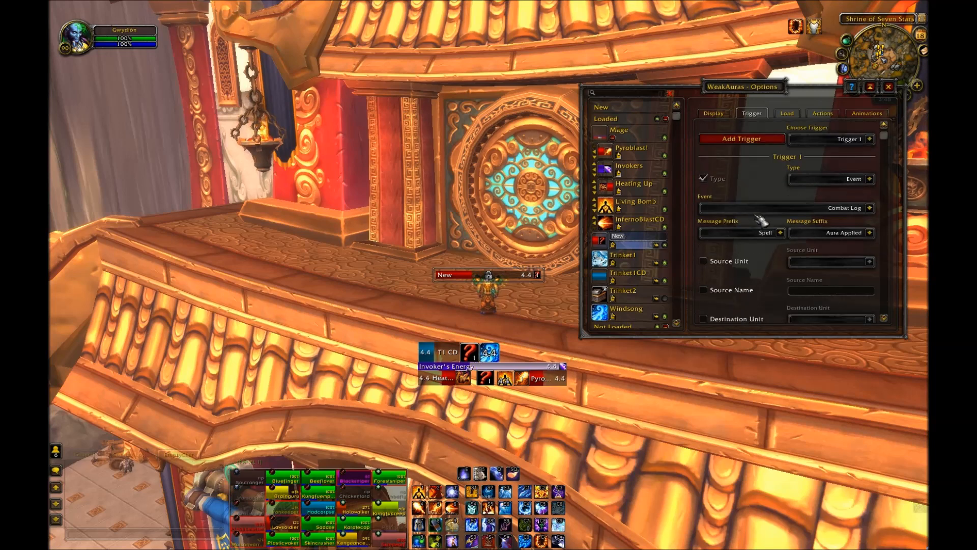
pyautogui.click(724, 117)
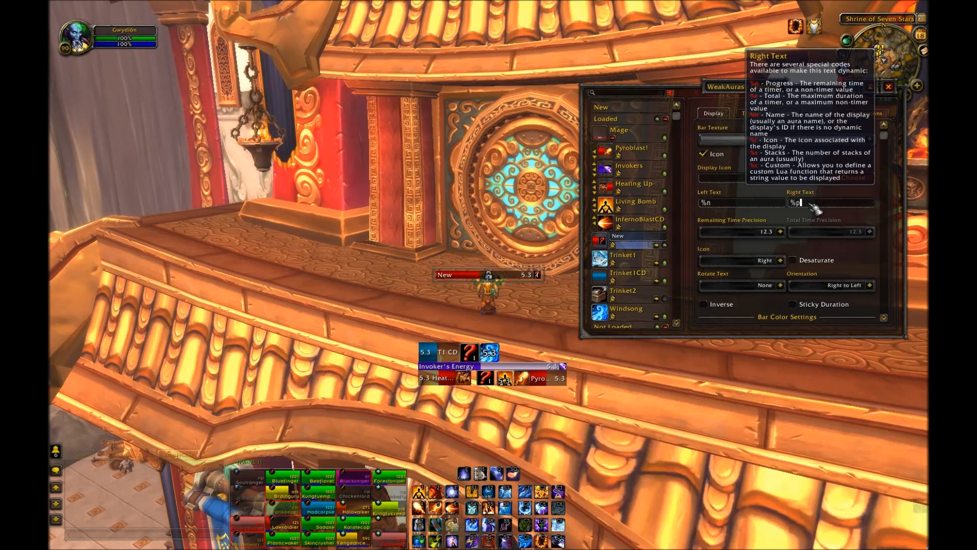
pyautogui.click(752, 206)
pyautogui.press('BackSpace')
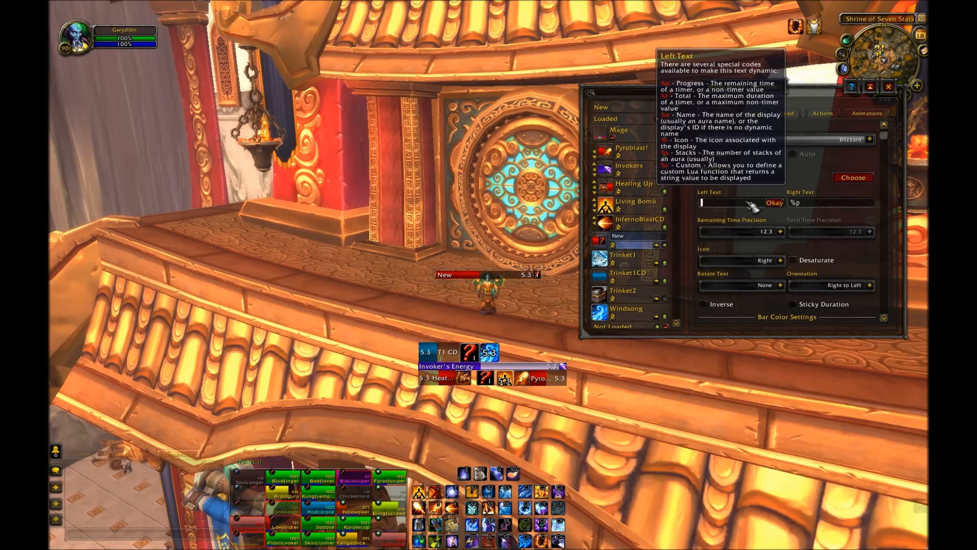
pyautogui.write('T2 ICD')
pyautogui.click(775, 204)
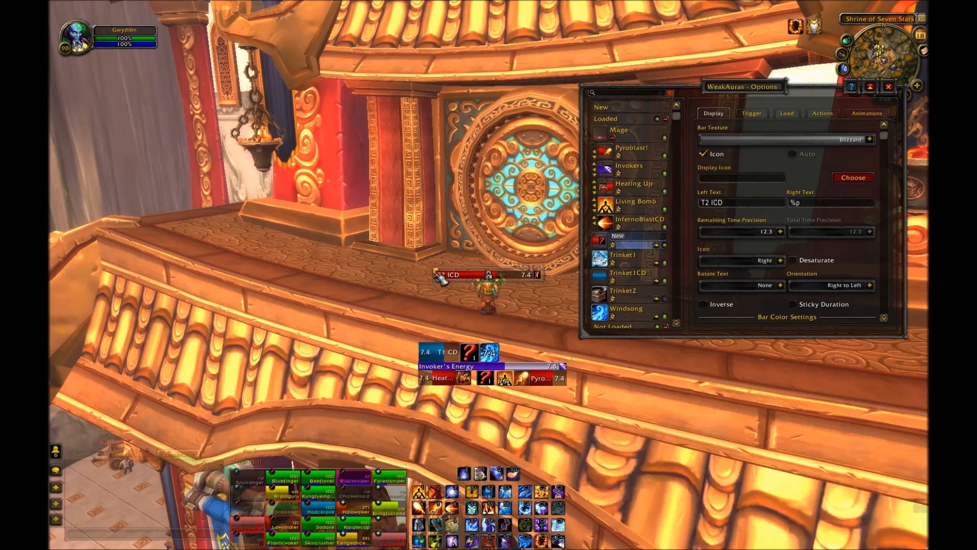
# Step: Set the bar's height to 38
pyautogui.scroll(-8, 838, 254)
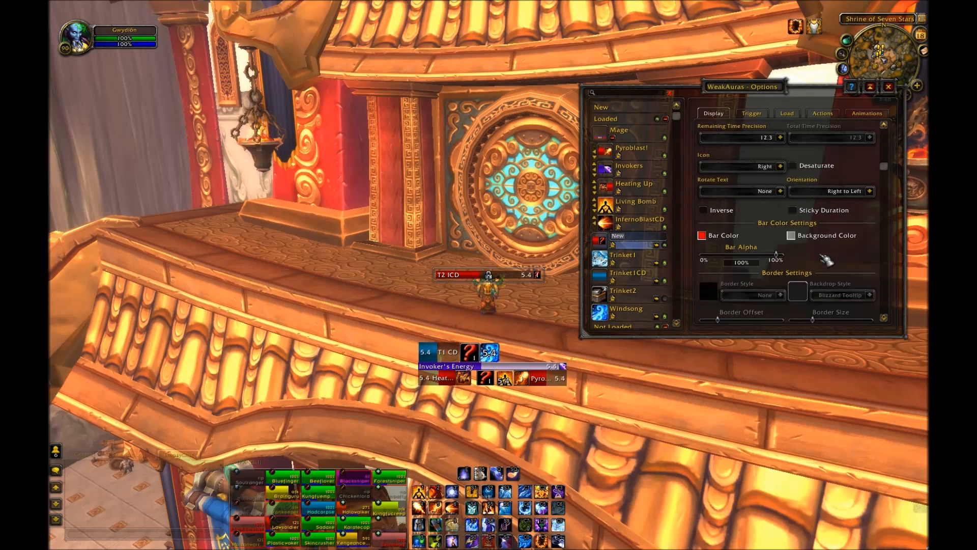
pyautogui.scroll(-8, 838, 262)
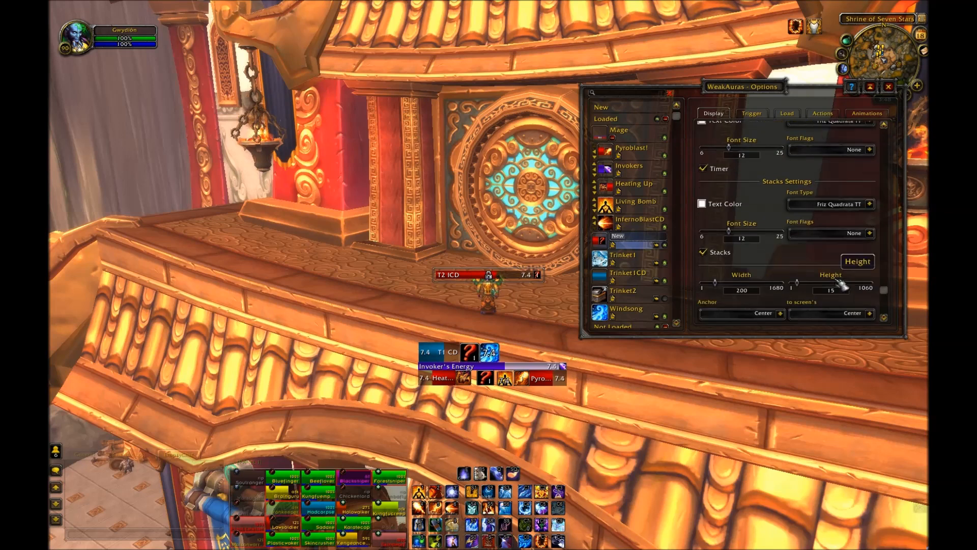
pyautogui.click(828, 244)
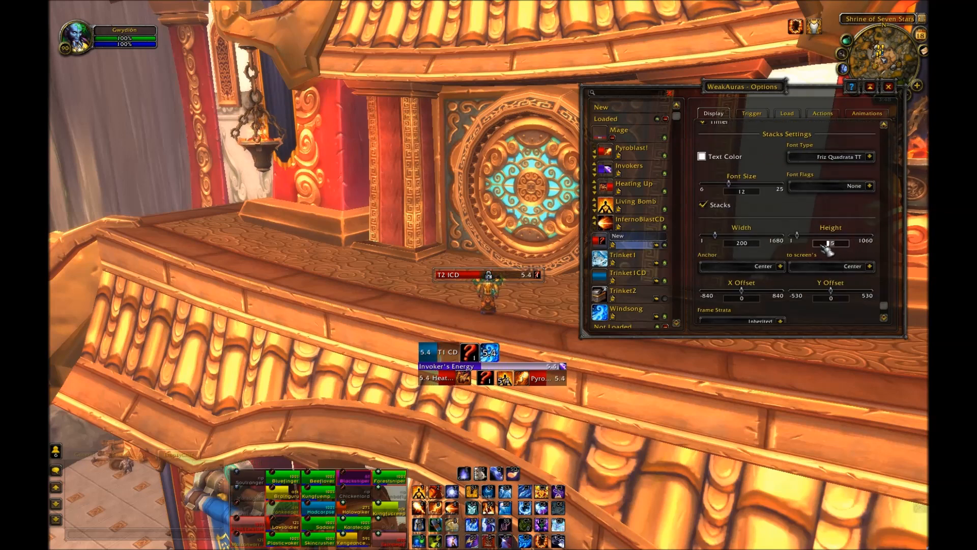
pyautogui.press('BackSpace')
pyautogui.press('BackSpace')
pyautogui.write('38')
pyautogui.press('Return')
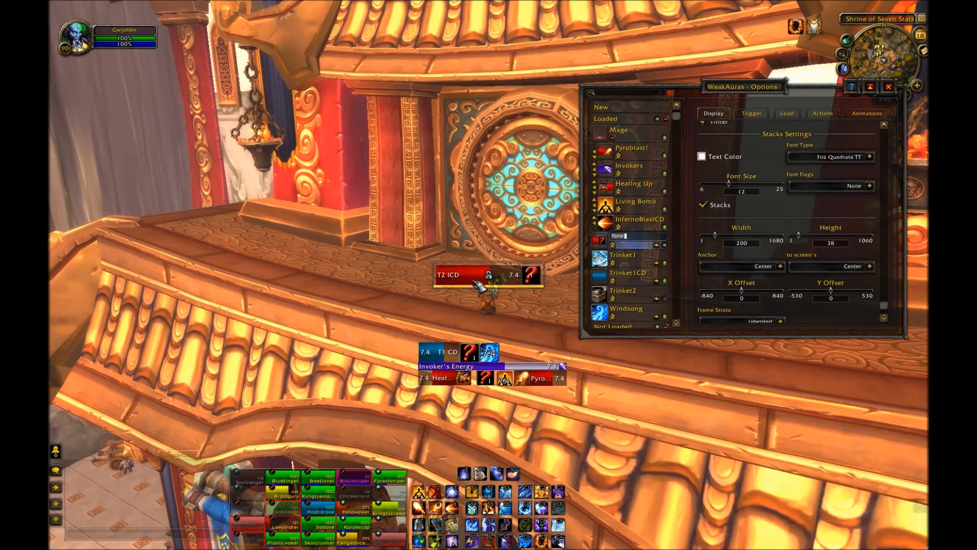
# Step: Move the T2 ICD bar onto the end of the icon row, fine-tuning its vertical offset
pyautogui.moveTo(472, 289); pyautogui.dragTo(534, 335)
pyautogui.click(666, 300)
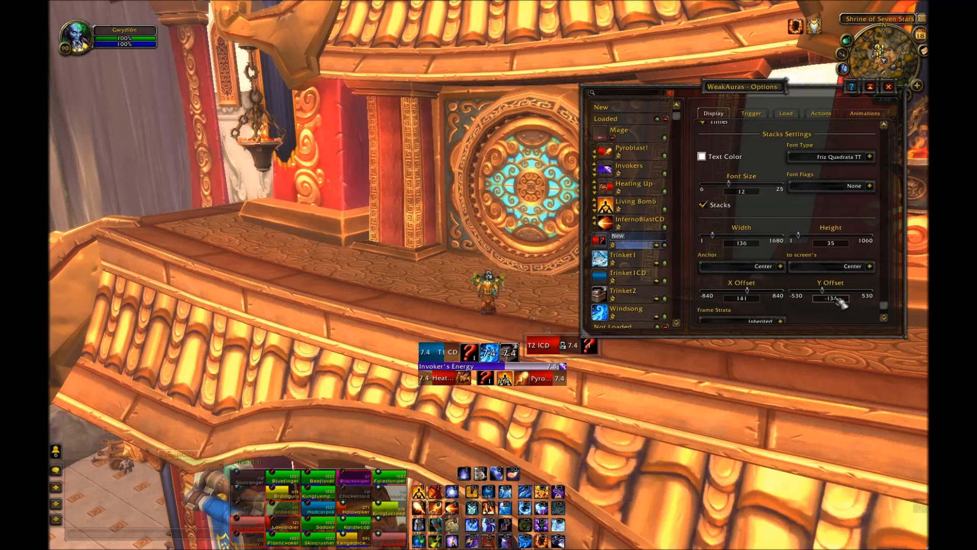
pyautogui.write('8')
pyautogui.press('Return')
pyautogui.moveTo(532, 338); pyautogui.dragTo(519, 345)
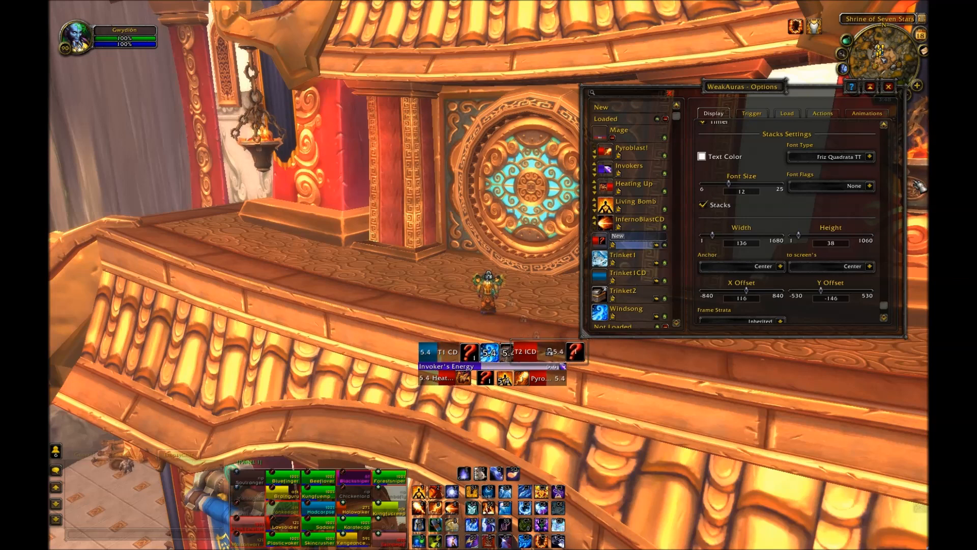
# Step: Reposition the T2 ICD bar beside the icon row and set its height to 38
pyautogui.scroll(5, 762, 223)
pyautogui.moveTo(884, 213); pyautogui.dragTo(888, 312)
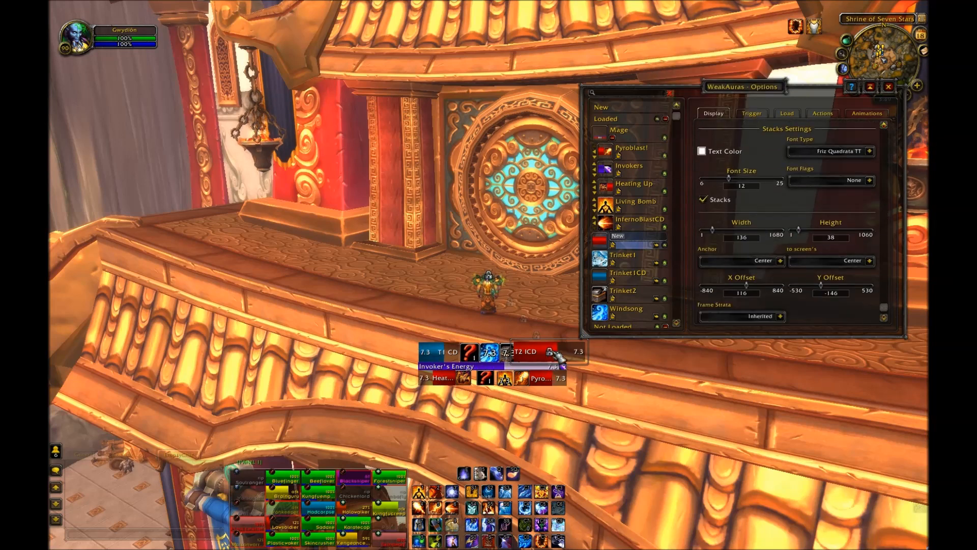
pyautogui.moveTo(593, 355); pyautogui.dragTo(574, 352)
pyautogui.click(829, 238)
pyautogui.write('38')
pyautogui.press('Return')
# Step: Set the T2 ICD bar's width to 85 and nudge it into line with the icons
pyautogui.moveTo(540, 350)
pyautogui.mouseDown()
pyautogui.moveTo(524, 357)
pyautogui.moveTo(553, 352)
pyautogui.mouseUp()
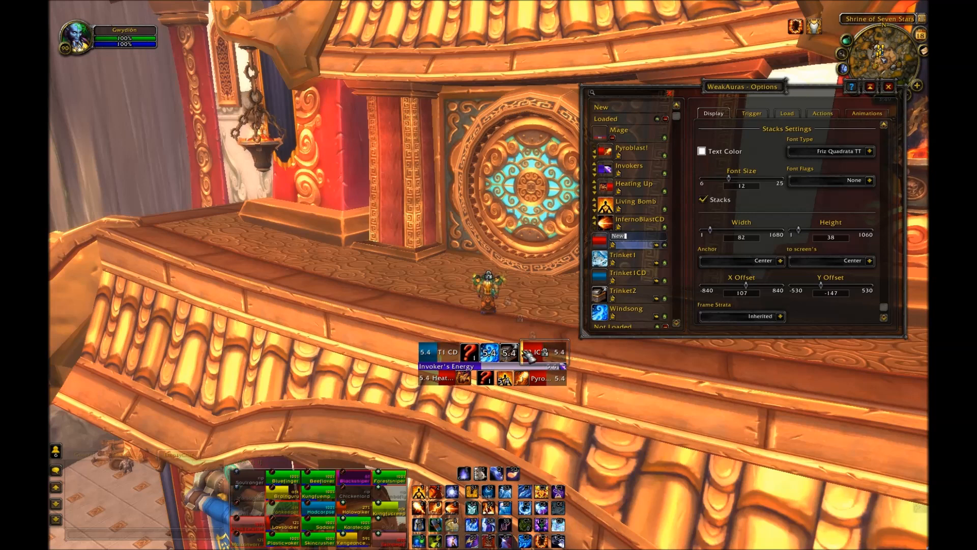
pyautogui.click(724, 239)
pyautogui.write('85')
pyautogui.press('Return')
pyautogui.moveTo(531, 335); pyautogui.dragTo(536, 346)
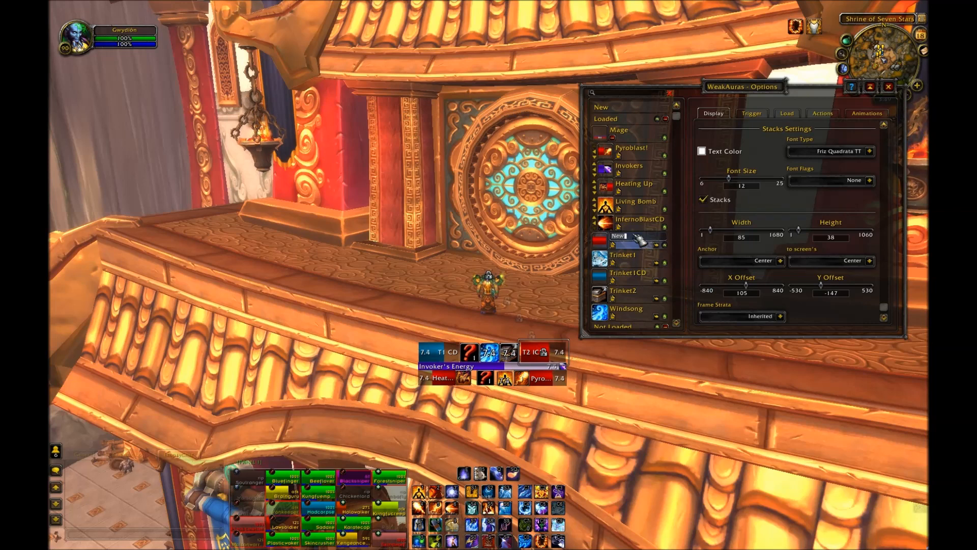
# Step: Rename the new display to Trinket2 ICD
pyautogui.press('BackSpace')
pyautogui.press('BackSpace')
pyautogui.press('BackSpace')
pyautogui.write('Trink')
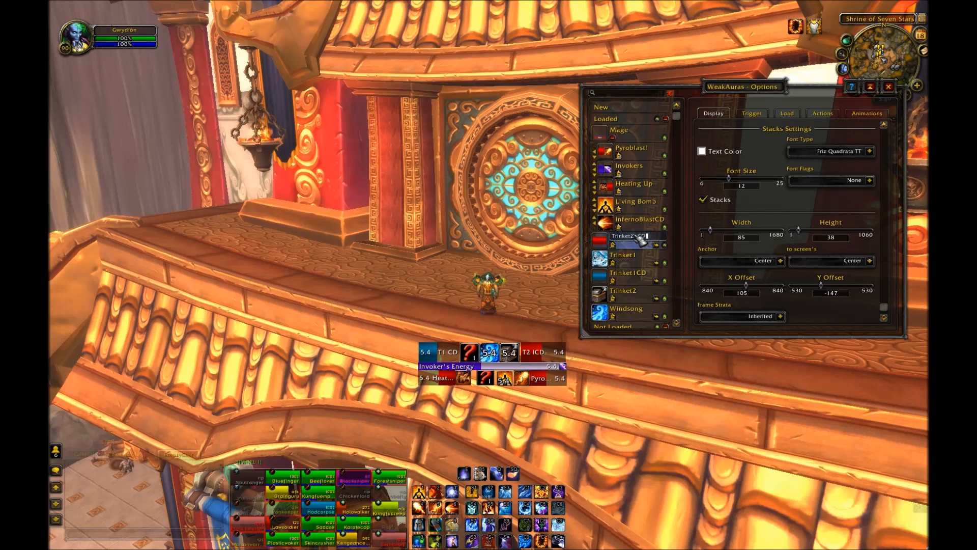
pyautogui.write('et2 ICD')
pyautogui.press('Return')
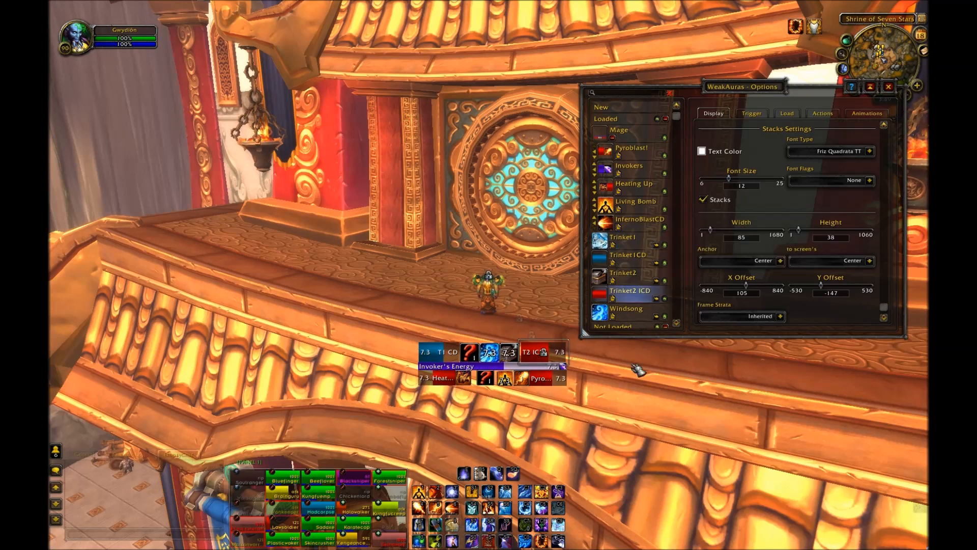
# Step: Change the Trinket2 ICD bar's color to blue
pyautogui.click(625, 276)
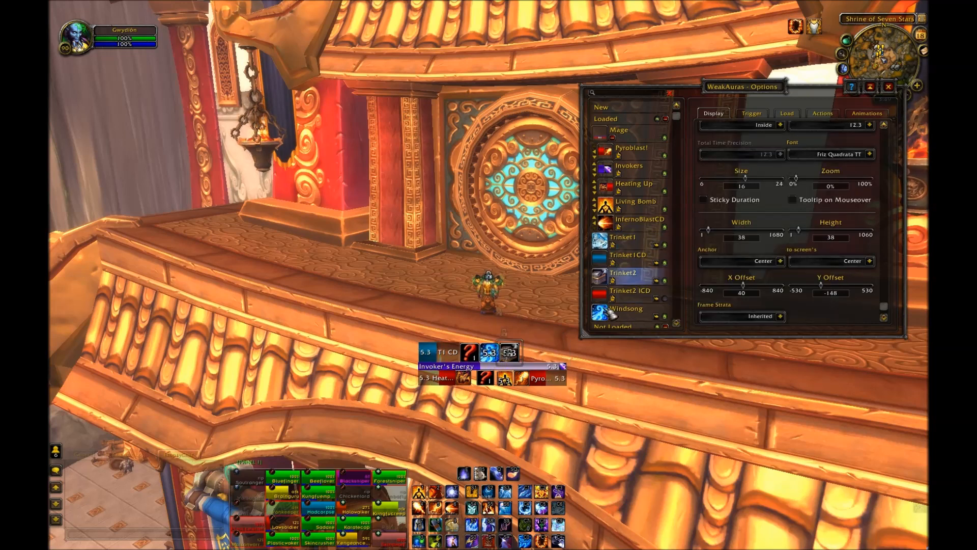
pyautogui.click(664, 298)
pyautogui.moveTo(511, 351); pyautogui.dragTo(512, 351)
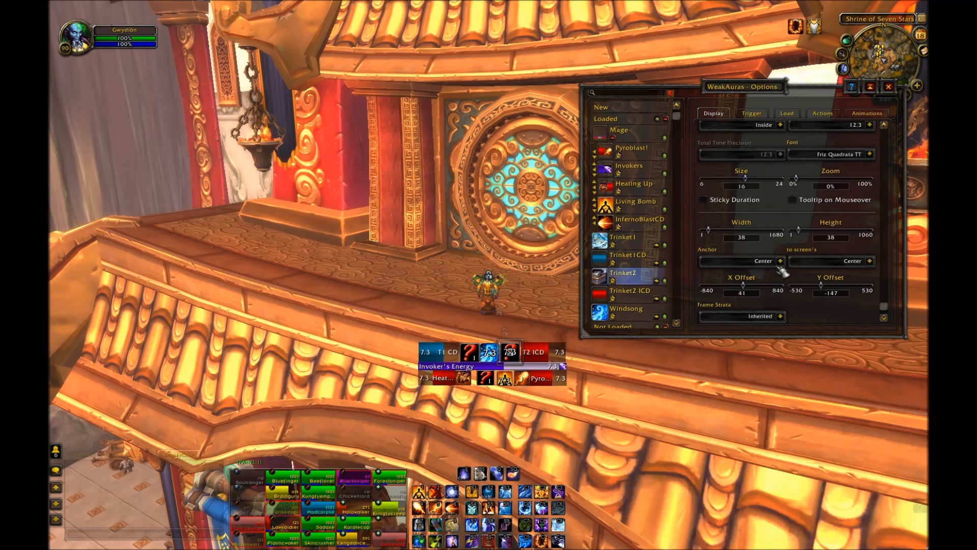
pyautogui.click(631, 291)
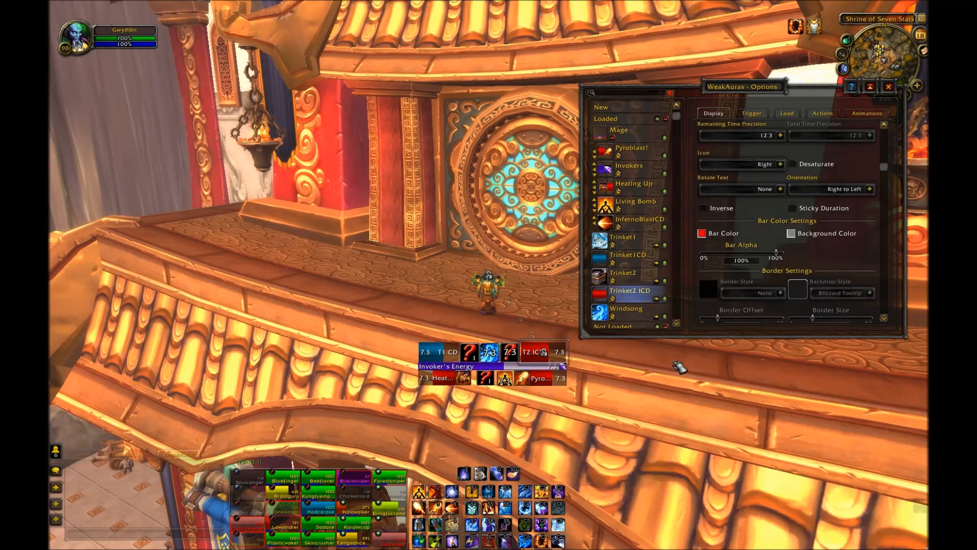
pyautogui.click(702, 233)
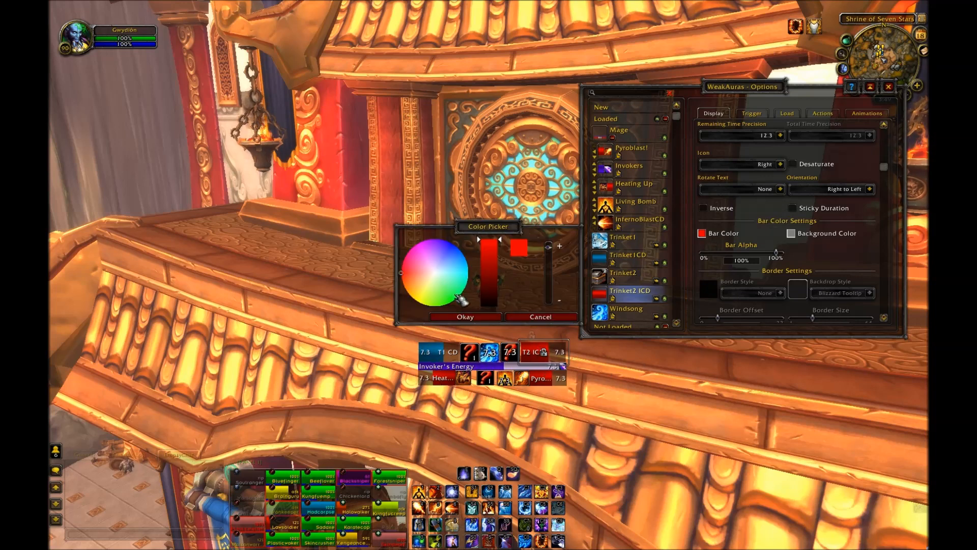
pyautogui.click(465, 259)
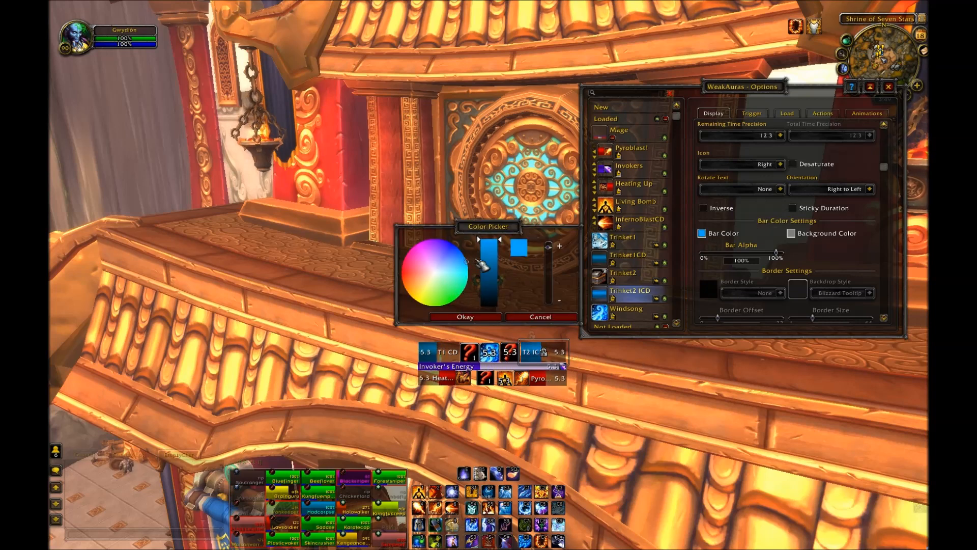
pyautogui.click(489, 273)
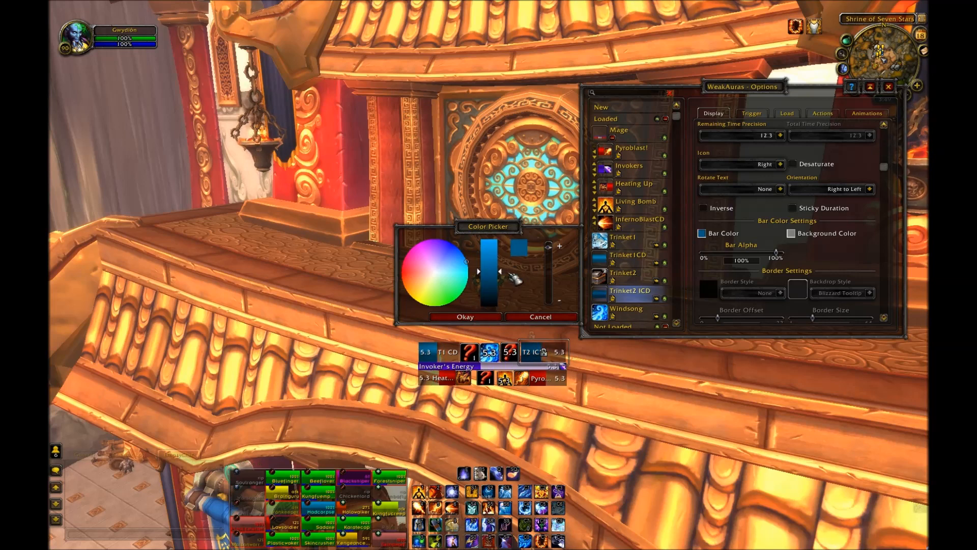
pyautogui.moveTo(492, 273); pyautogui.dragTo(497, 266)
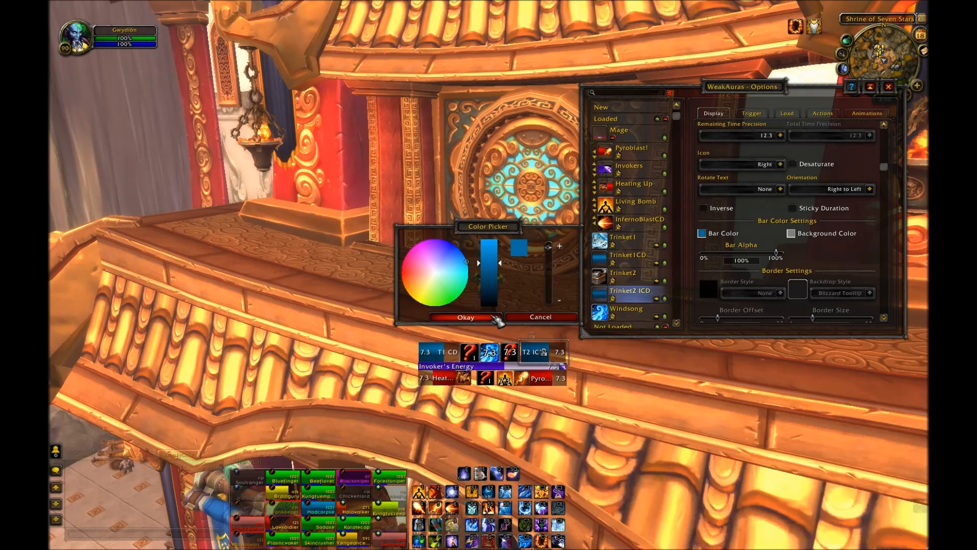
pyautogui.click(496, 317)
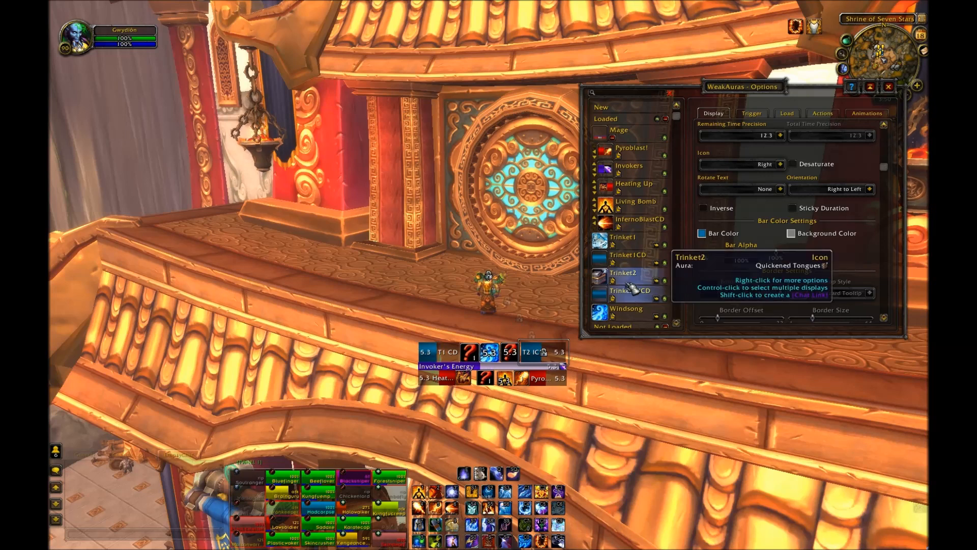
# Step: Review the Trinket1 and Trinket2 ICD displays' trigger and display settings
pyautogui.click(634, 241)
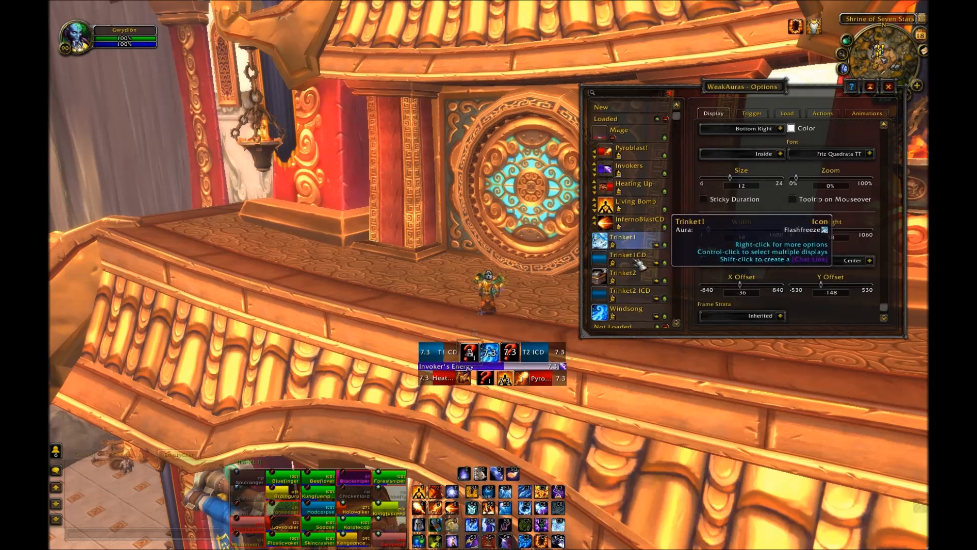
pyautogui.click(634, 294)
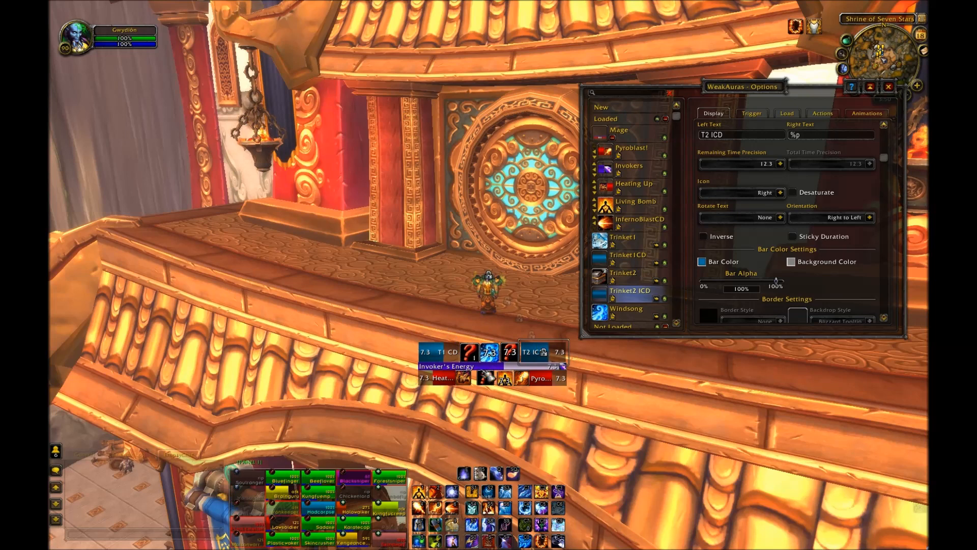
pyautogui.click(754, 116)
pyautogui.click(724, 115)
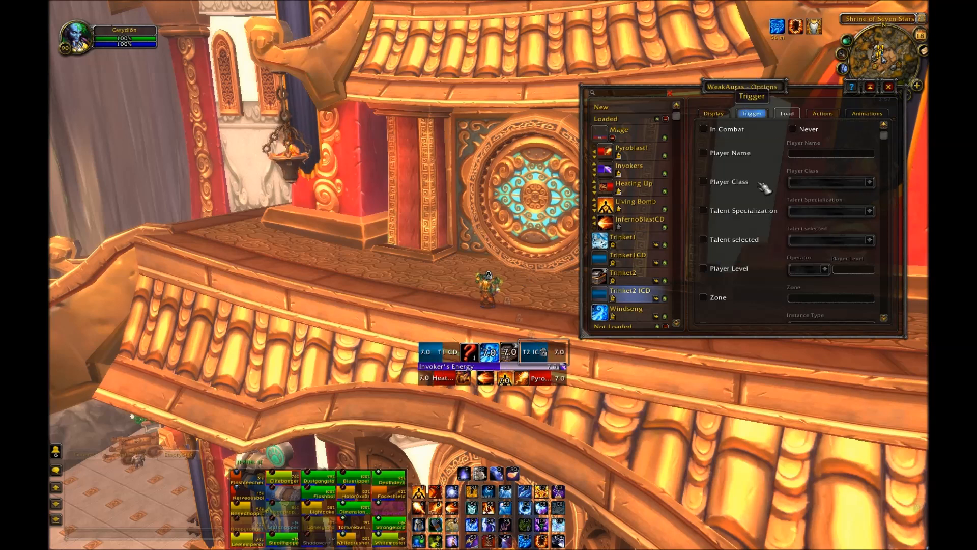
pyautogui.click(714, 113)
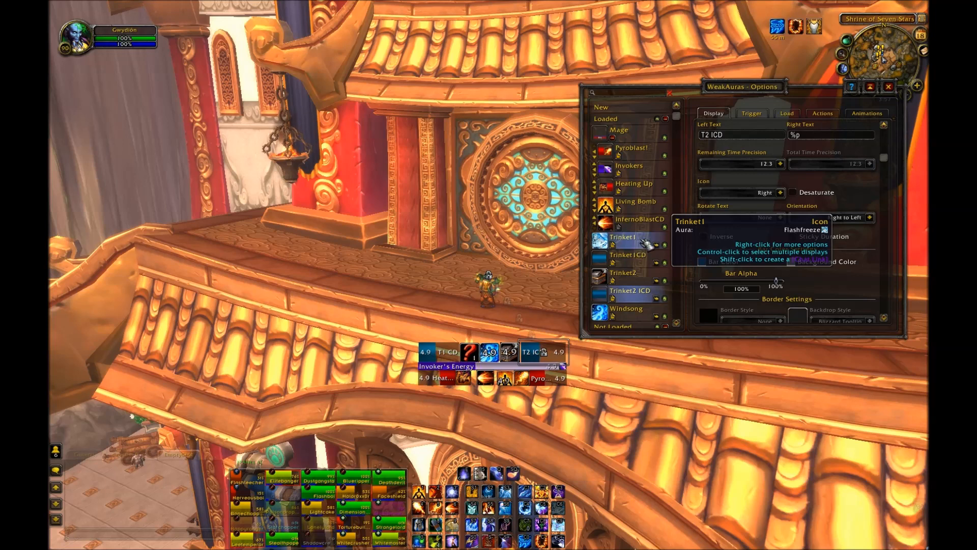
# Step: Add Trinket1, Trinket1CD, Trinket2, Trinket2 ICD and Windsong to the Mage group
pyautogui.click(656, 245)
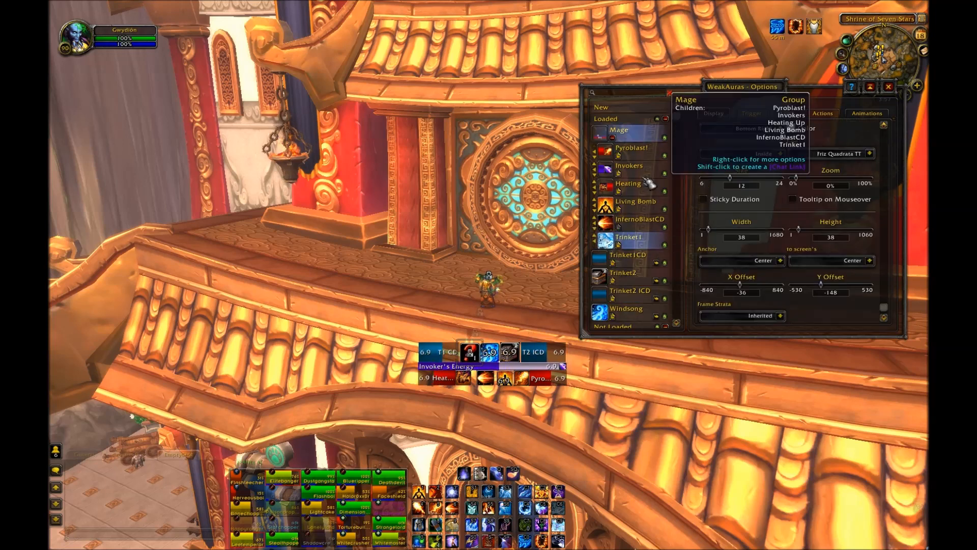
pyautogui.click(656, 262)
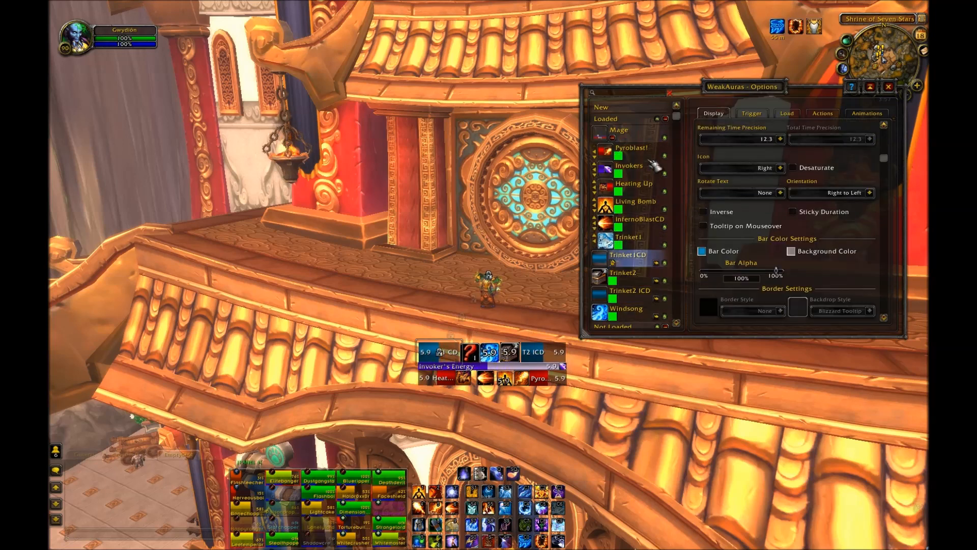
pyautogui.click(657, 281)
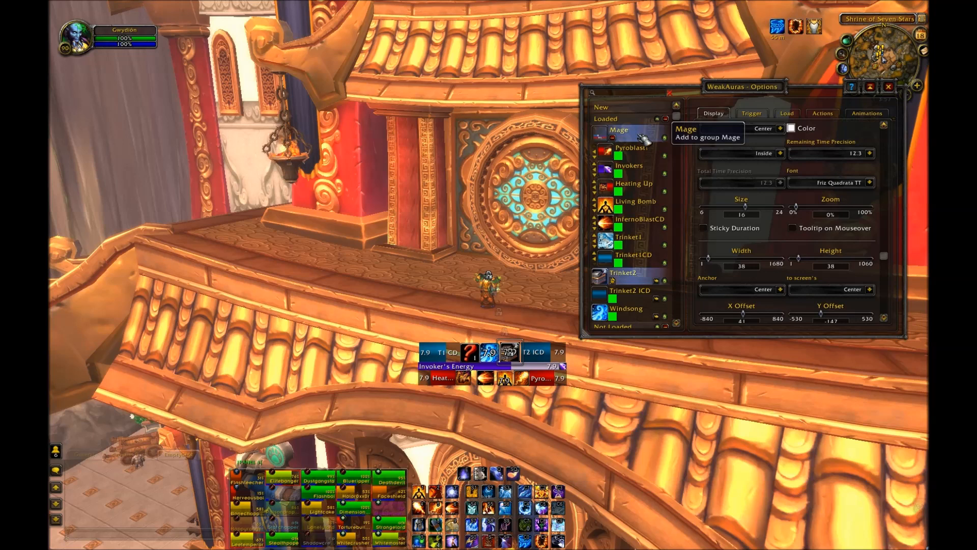
pyautogui.click(656, 298)
pyautogui.click(661, 319)
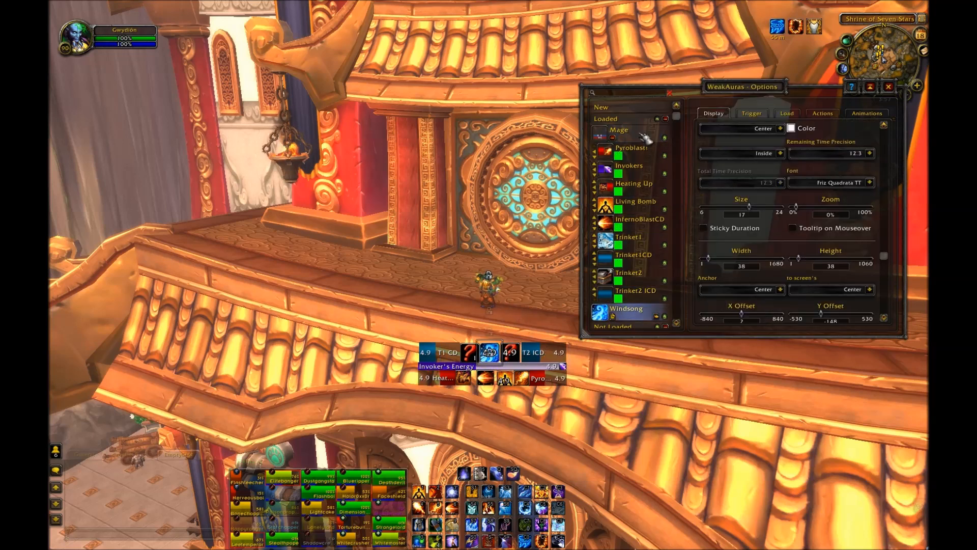
pyautogui.click(646, 139)
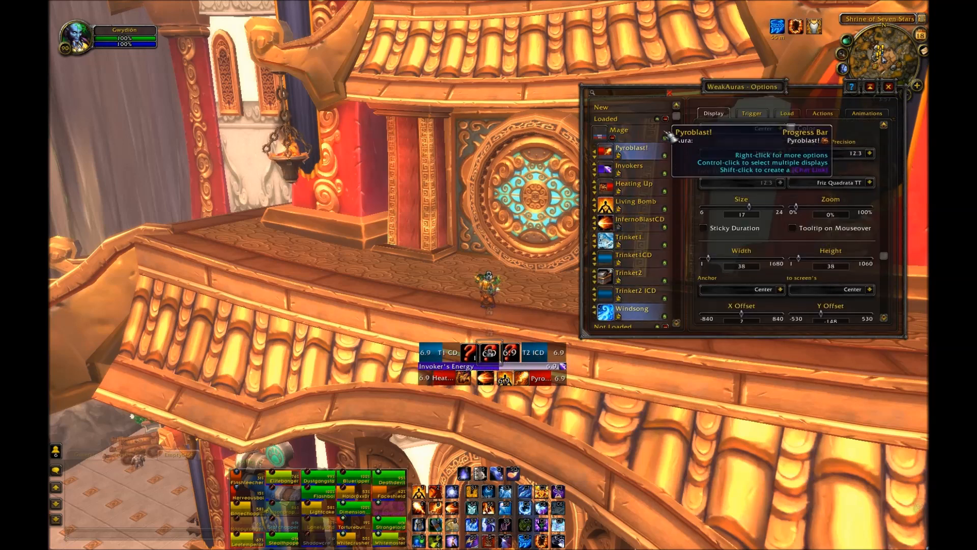
# Step: Set the Mage group to load only in combat and for the Mage player class
pyautogui.click(613, 137)
pyautogui.click(639, 141)
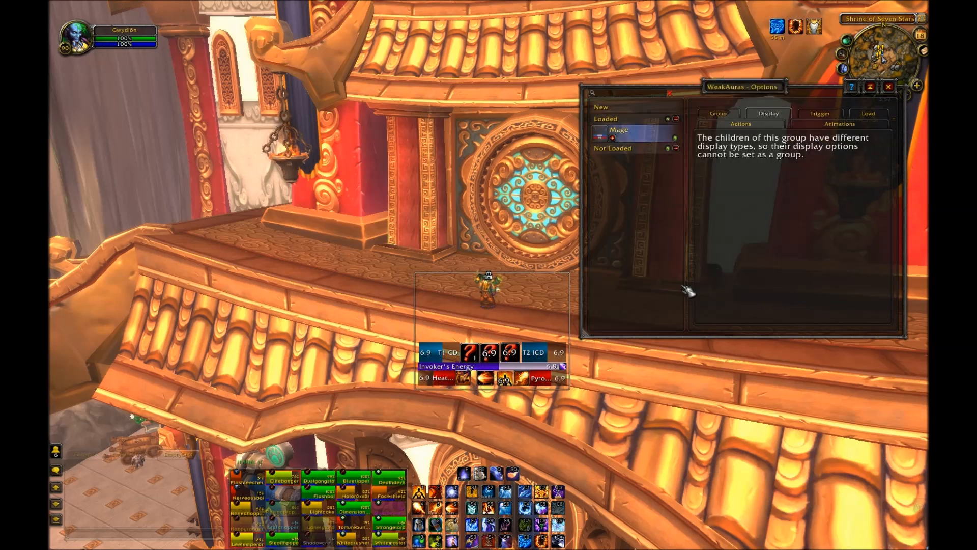
pyautogui.click(820, 113)
pyautogui.click(778, 115)
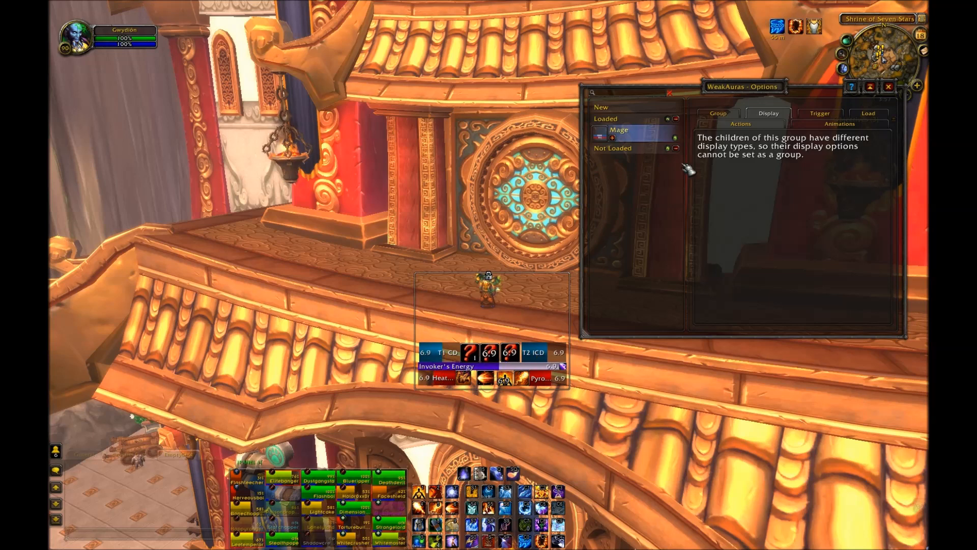
pyautogui.click(880, 115)
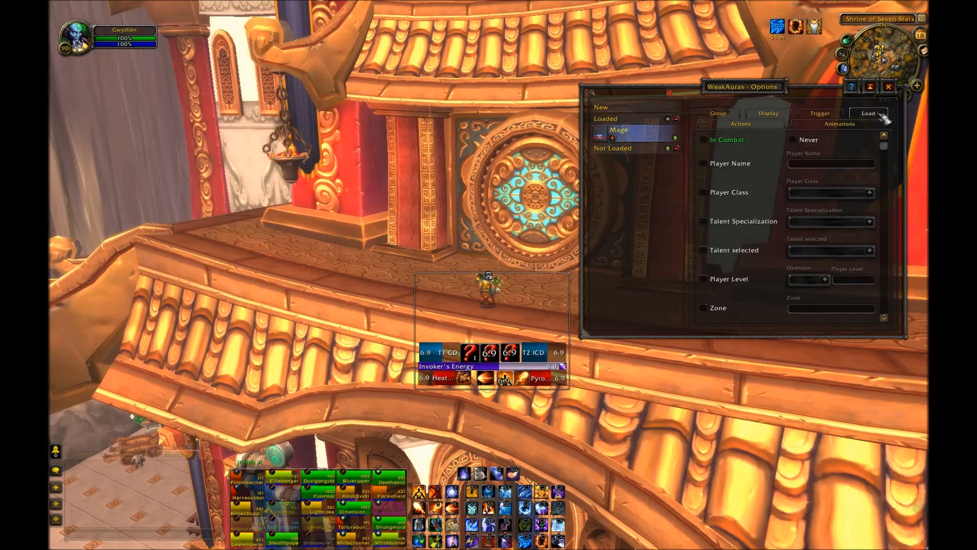
pyautogui.scroll(-1, 723, 240)
pyautogui.scroll(1, 738, 254)
pyautogui.click(703, 139)
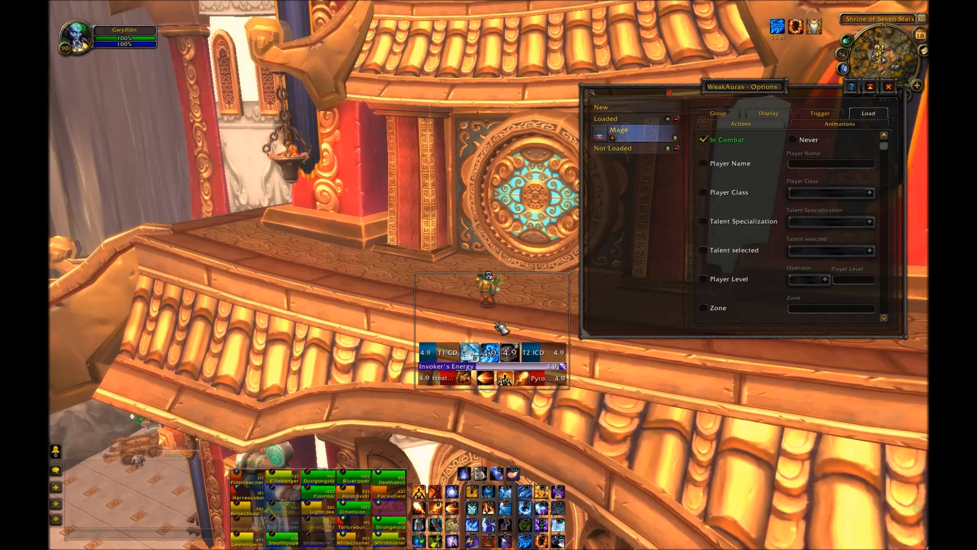
pyautogui.click(706, 193)
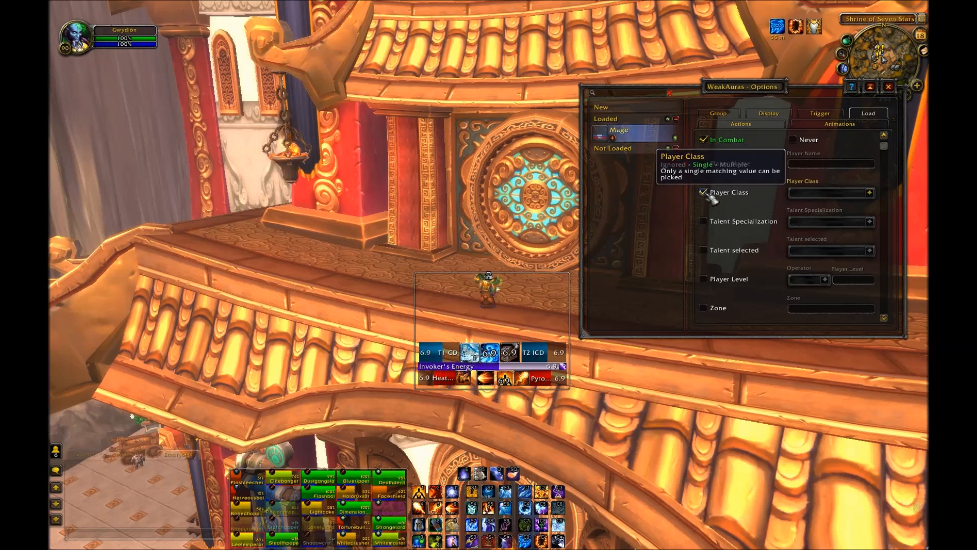
pyautogui.click(874, 193)
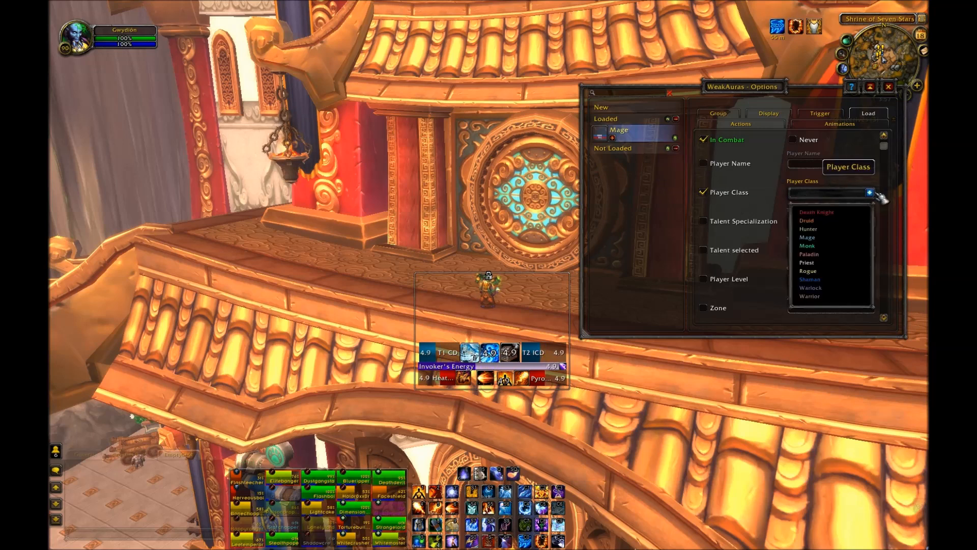
pyautogui.click(845, 238)
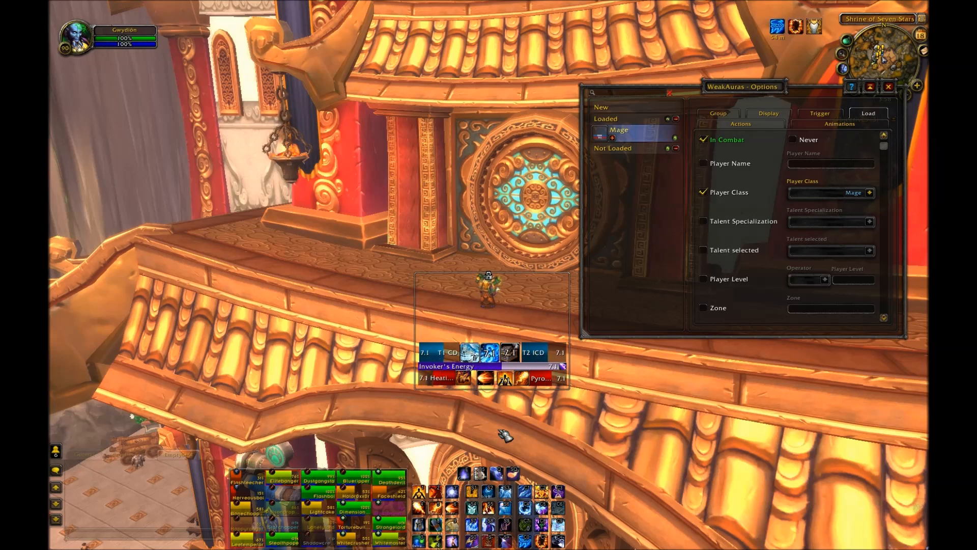
# Step: Close the WeakAuras options and move the character down to the training dummies on the Summer Terrace
pyautogui.click(889, 87)
pyautogui.moveTo(593, 277); pyautogui.dragTo(572, 274)
pyautogui.press('w')
pyautogui.press('w')
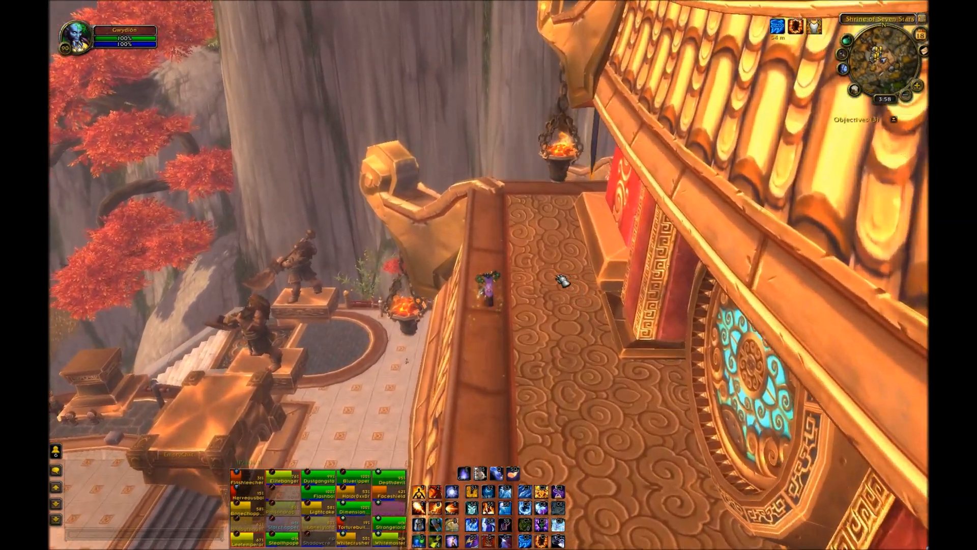
pyautogui.hotkey('shift', '0')
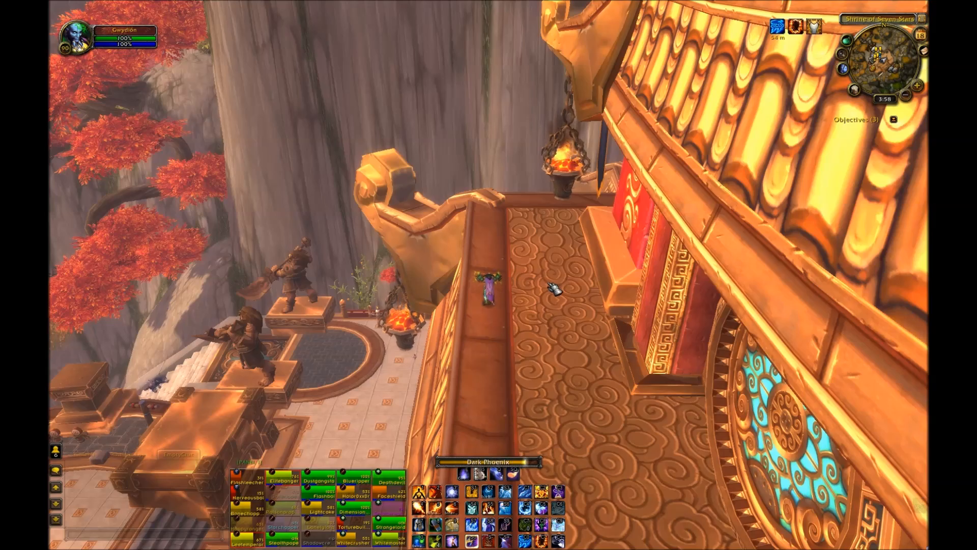
pyautogui.moveTo(547, 284); pyautogui.dragTo(527, 283)
pyautogui.press('w')
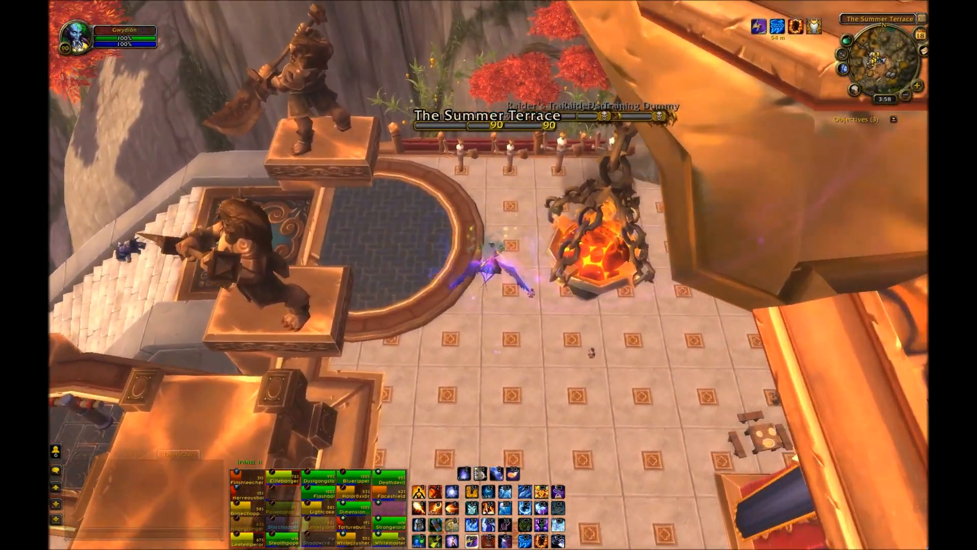
pyautogui.moveTo(530, 285); pyautogui.dragTo(534, 283)
pyautogui.hotkey('shift', '0')
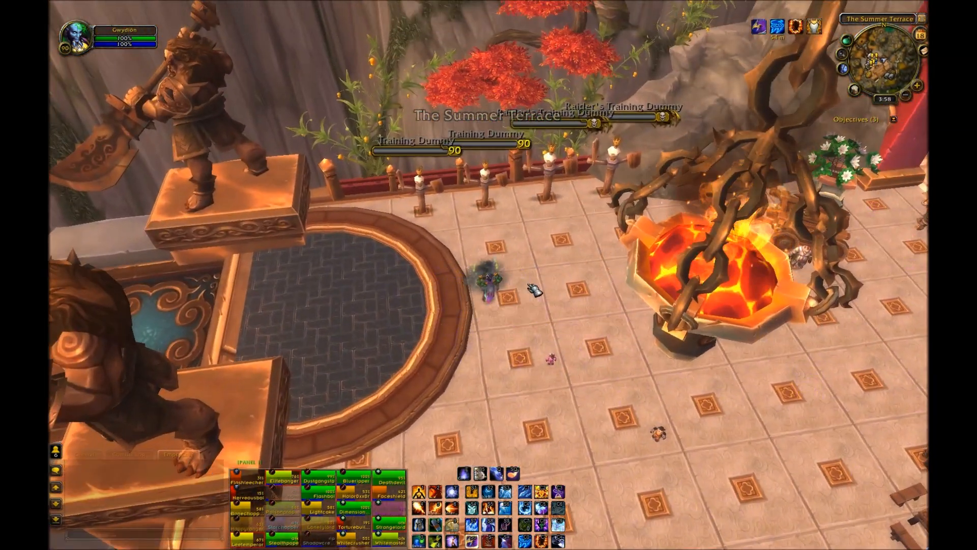
pyautogui.scroll(5, 540, 285)
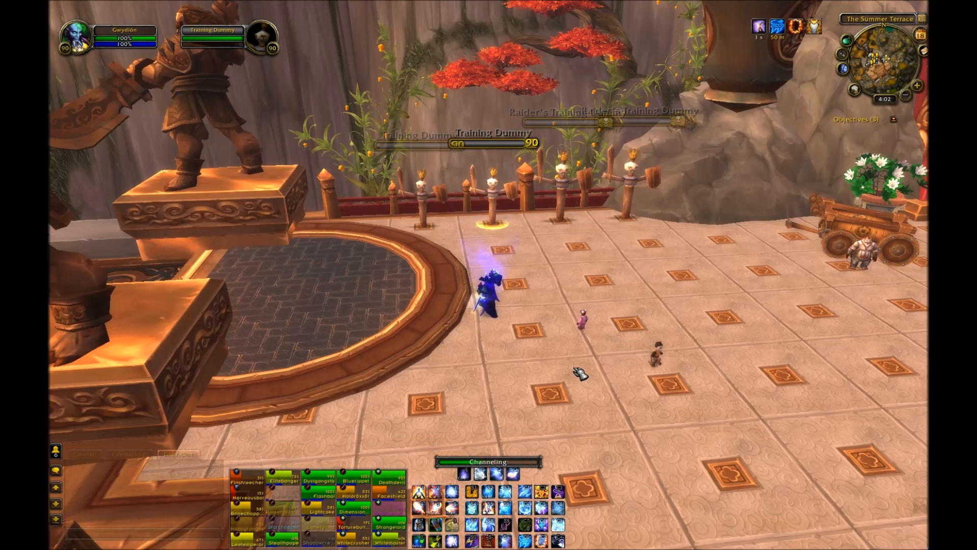
# Step: Attack the training dummy with spells to bring up the Mage group's buff bars and trinket icons in combat
pyautogui.press('1')
pyautogui.moveTo(547, 333); pyautogui.dragTo(540, 322)
pyautogui.press('4')
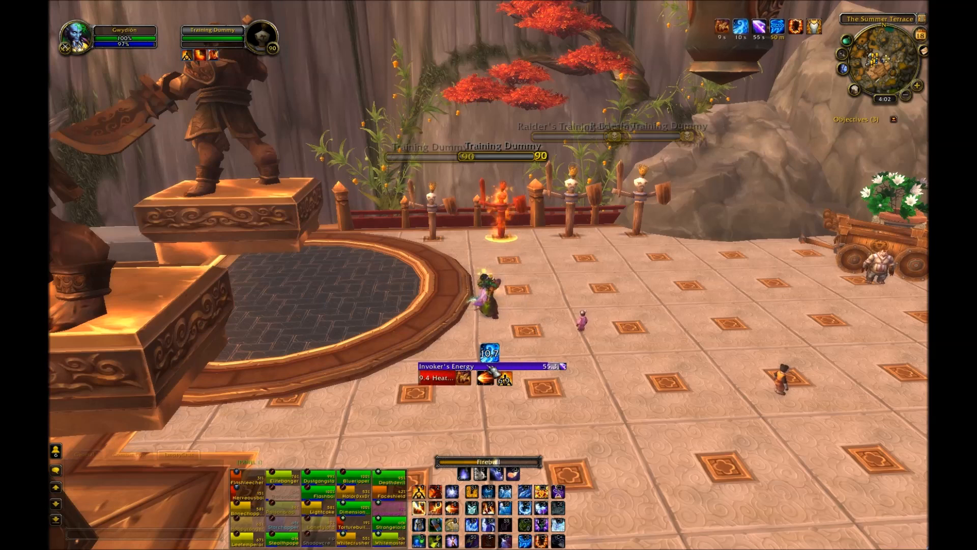
pyautogui.press('6')
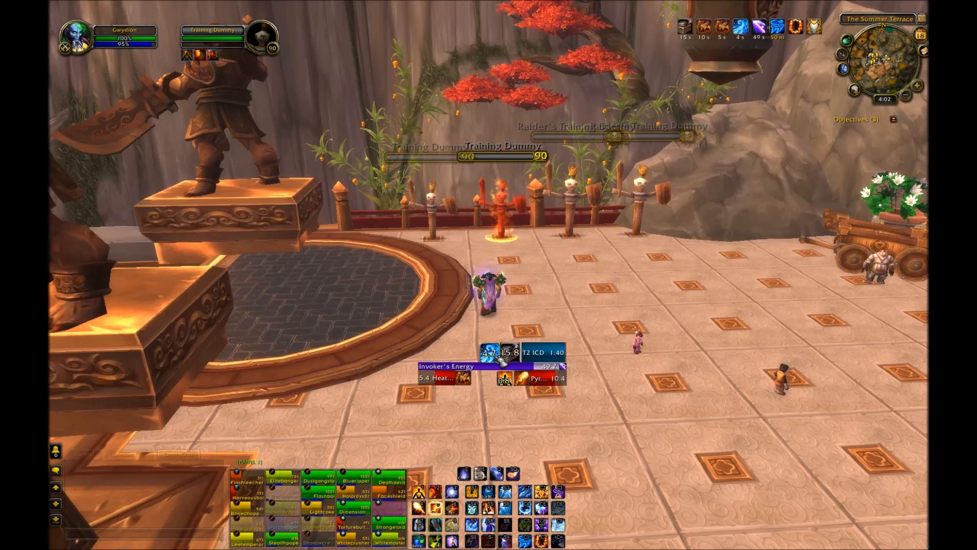
pyautogui.press('s')
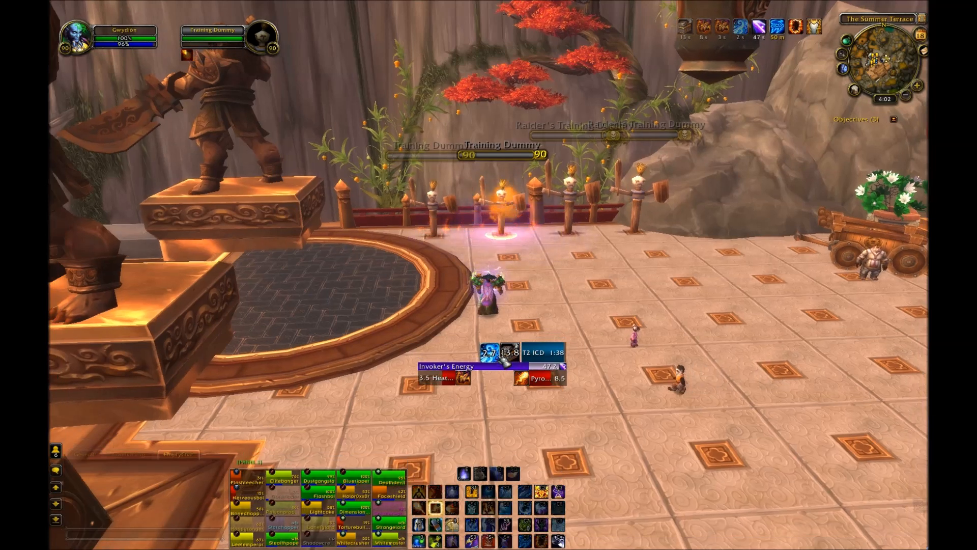
pyautogui.press('5')
# Step: Keep casting Fireball and Pyroblast at the dummy to check the Invoker's Energy bar and T2 ICD timer during combat
pyautogui.press('5')
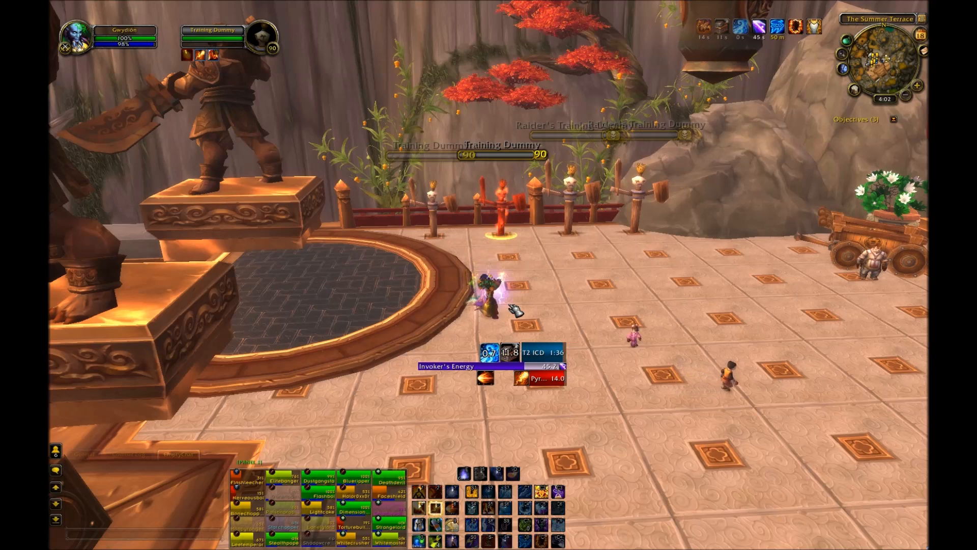
pyautogui.press('4')
pyautogui.press('5')
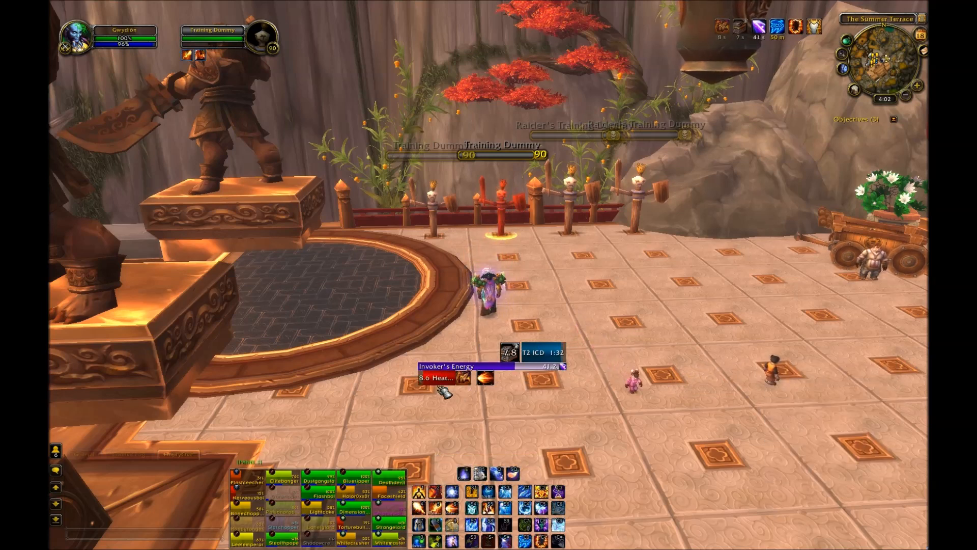
pyautogui.press('6')
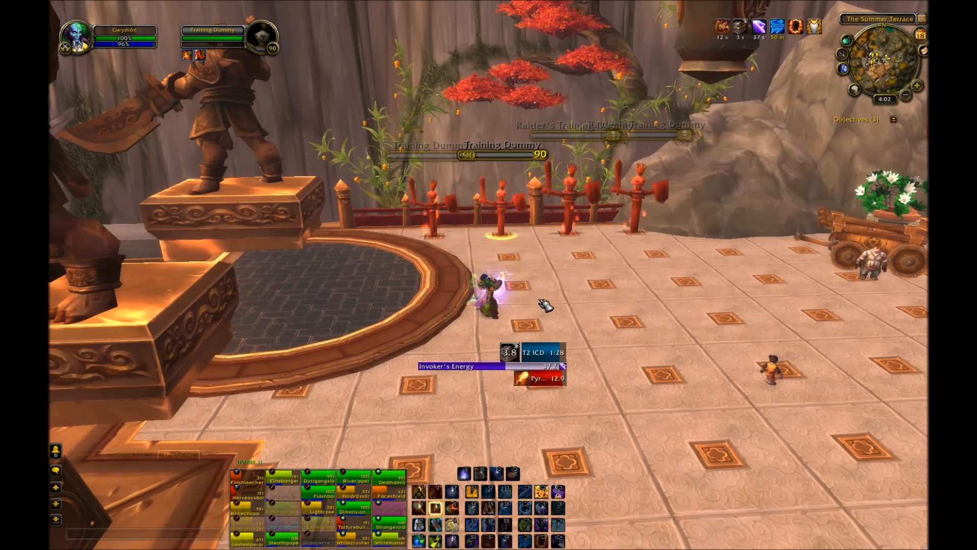
pyautogui.press('5')
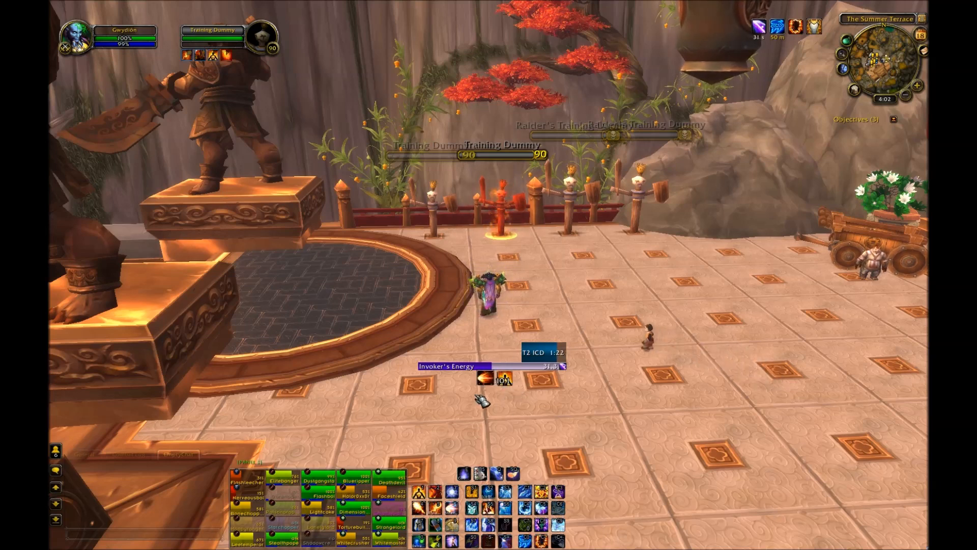
pyautogui.press('4')
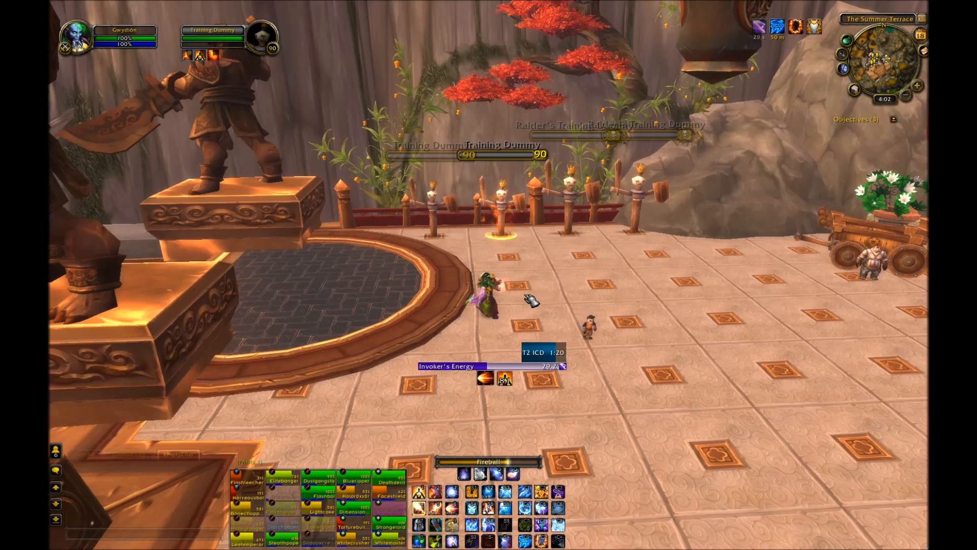
pyautogui.press('4')
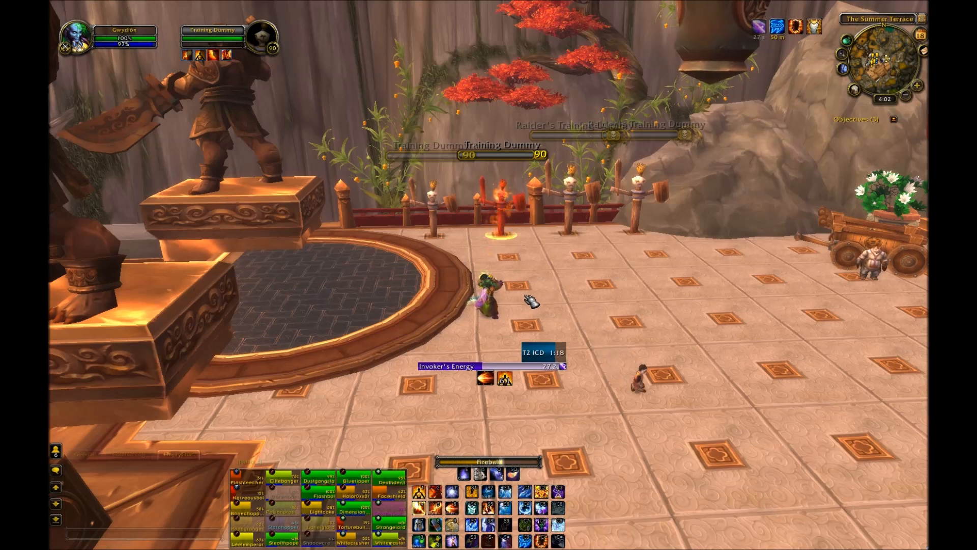
pyautogui.press('4')
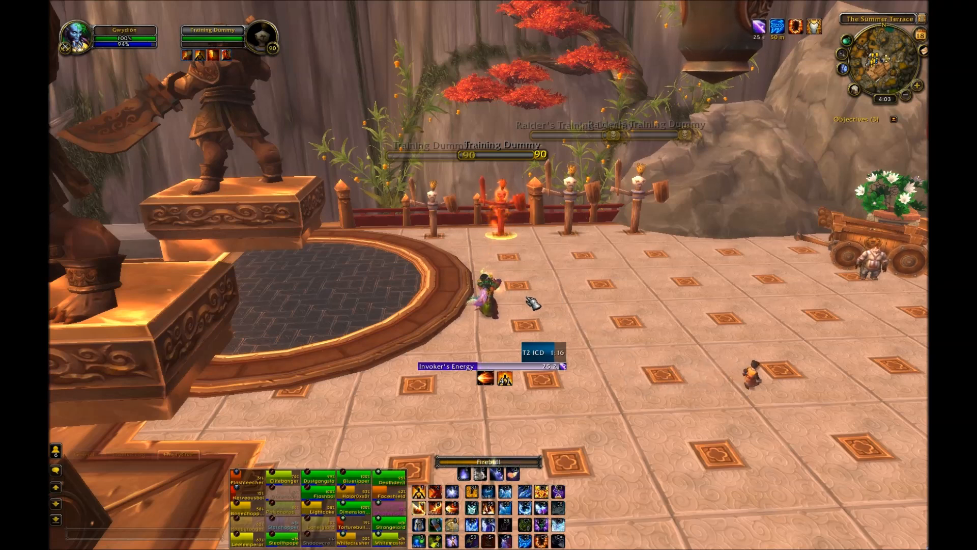
pyautogui.press('4')
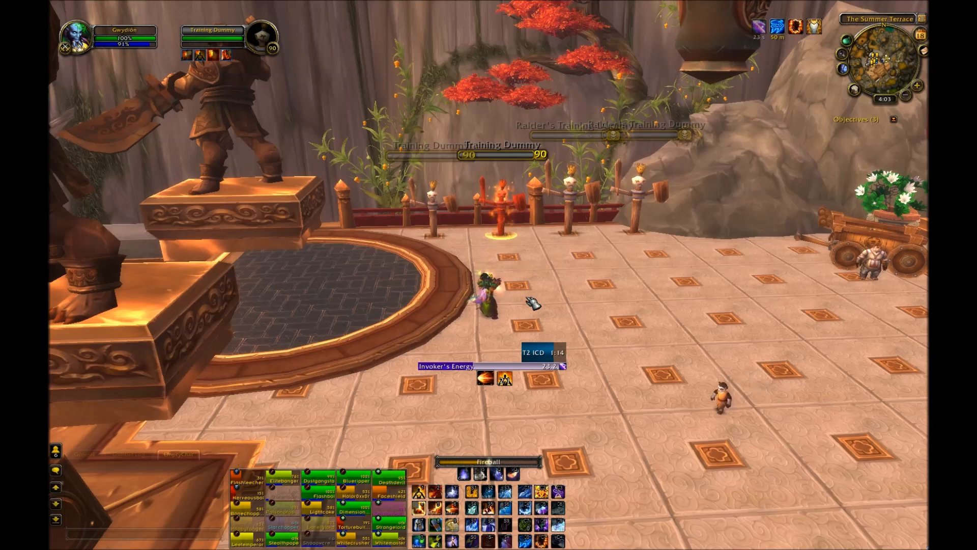
pyautogui.press('4')
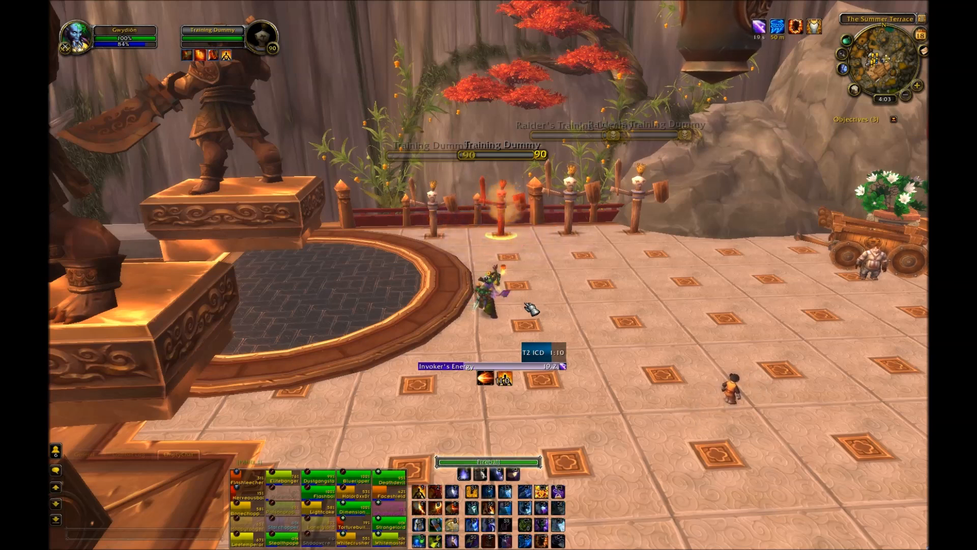
pyautogui.press('4')
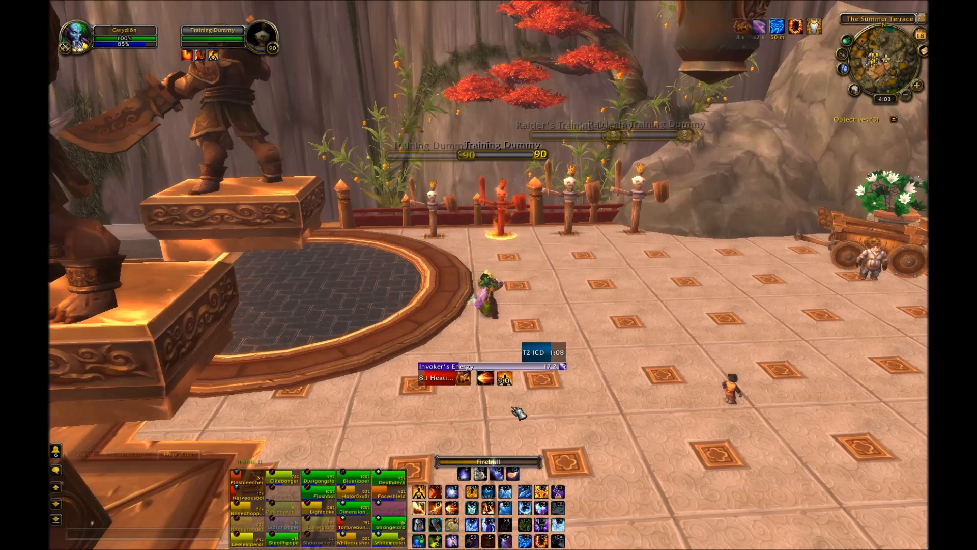
pyautogui.press('6')
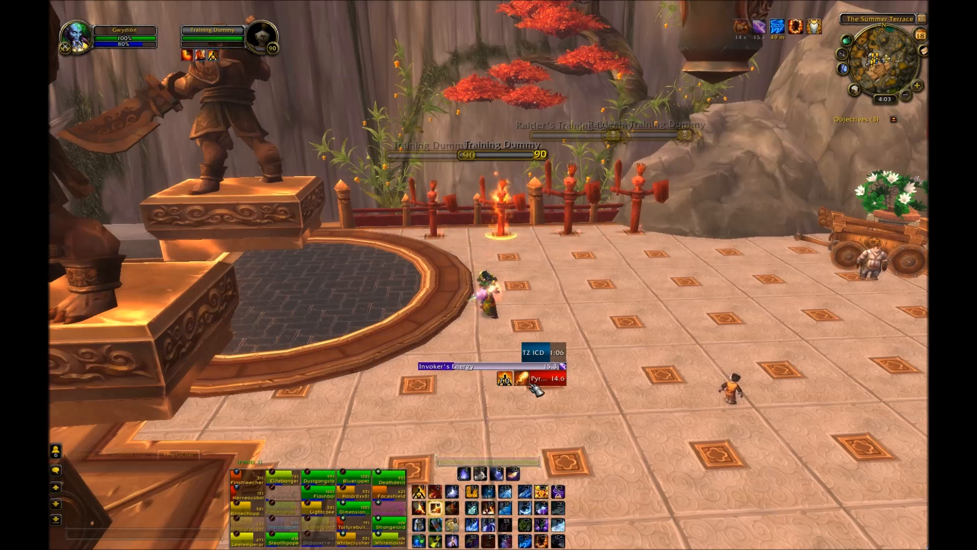